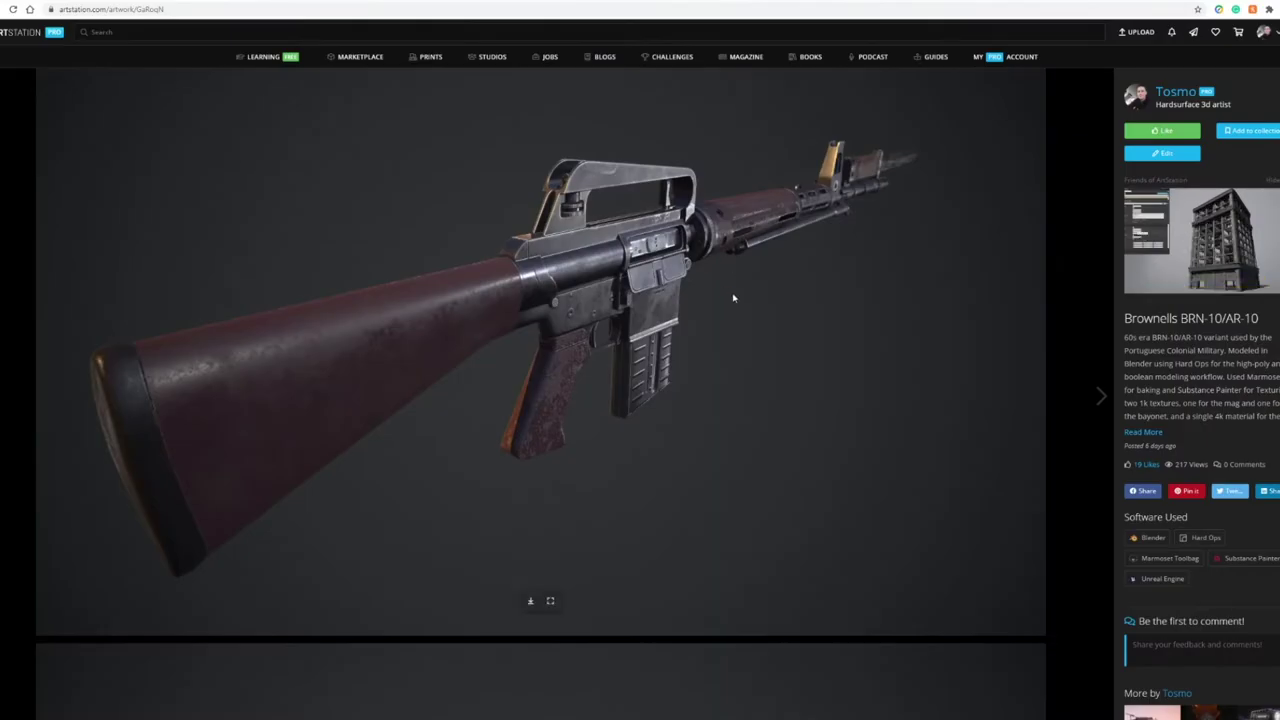
Step: Look through the rendered images of the Brownells BRN-10/AR-10 rifle on its ArtStation page
{"action": "scroll", "coordinate": [733, 298], "scroll_direction": "down", "scroll_amount": 4}
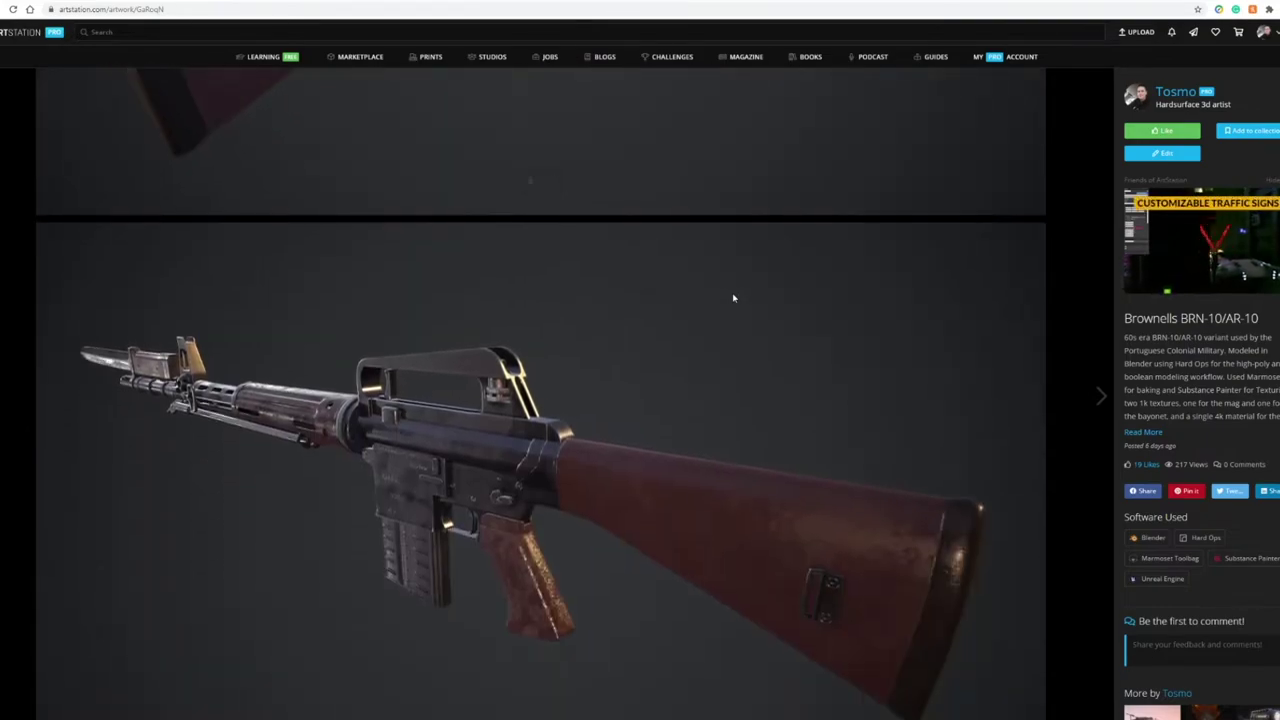
{"action": "scroll", "coordinate": [733, 298], "scroll_direction": "down", "scroll_amount": 4}
{"action": "scroll", "coordinate": [745, 300], "scroll_direction": "down", "scroll_amount": 5}
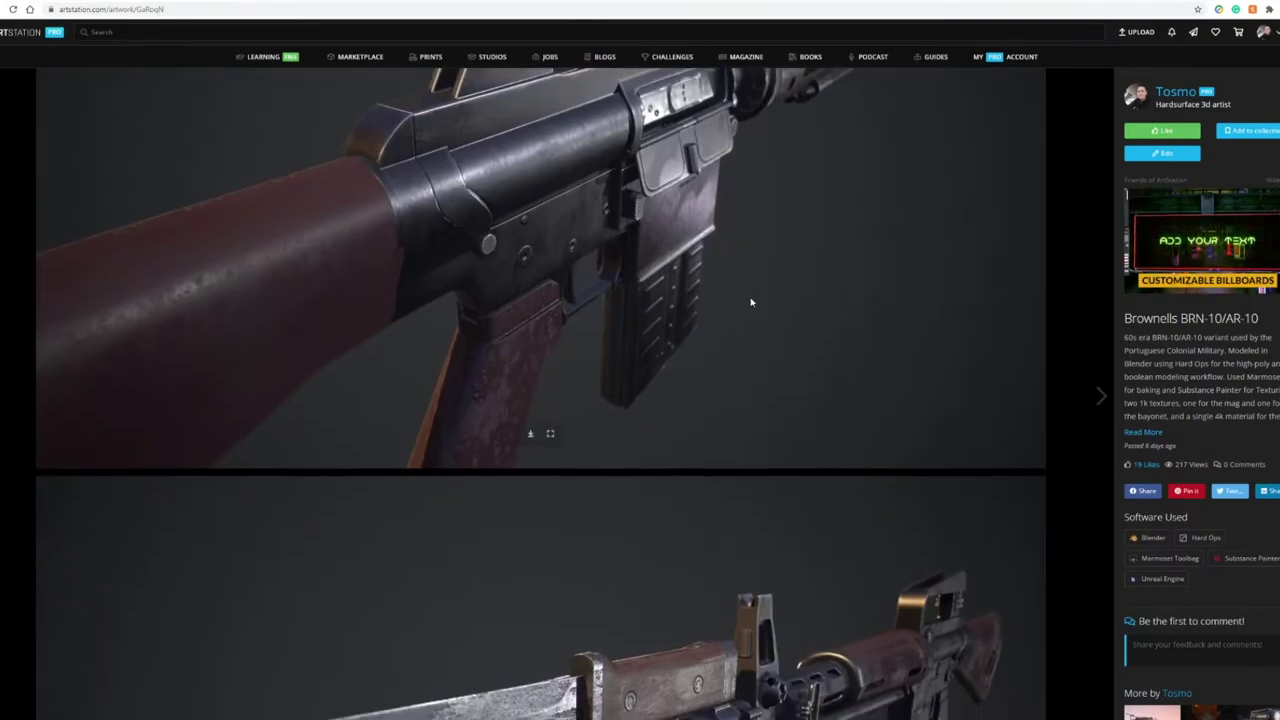
{"action": "scroll", "coordinate": [751, 302], "scroll_direction": "down", "scroll_amount": 15}
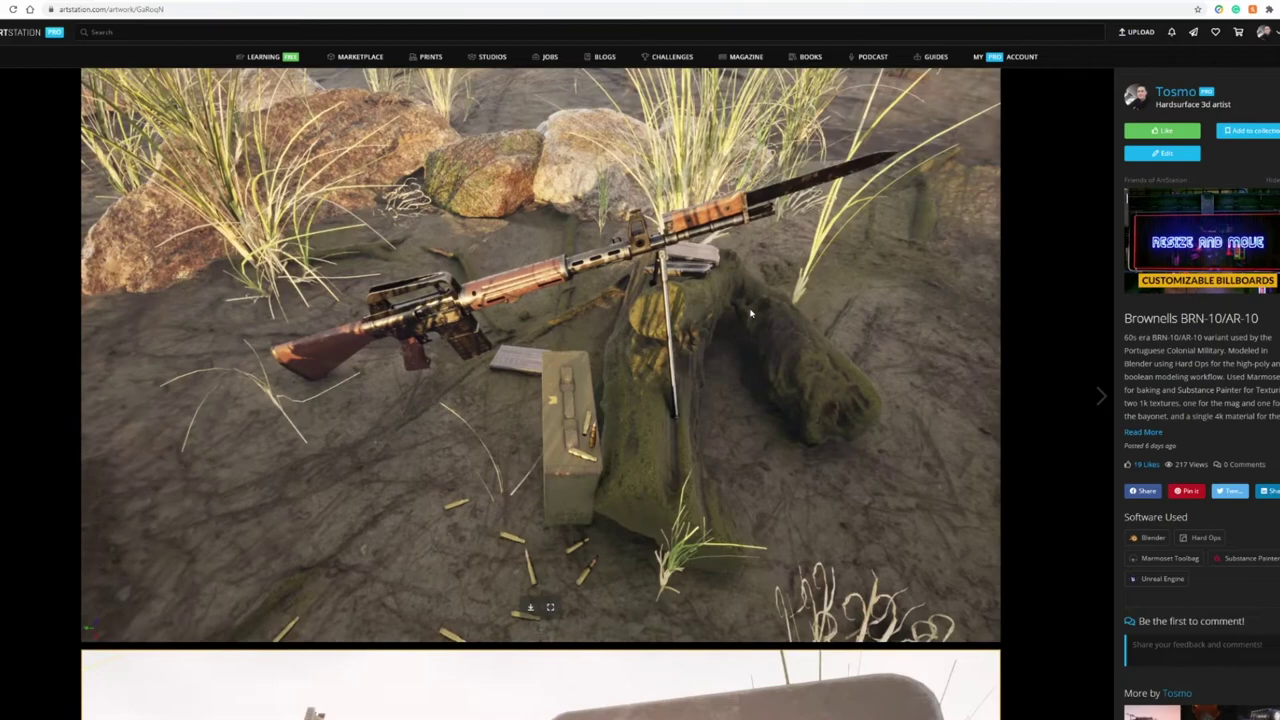
{"action": "scroll", "coordinate": [750, 312], "scroll_direction": "down", "scroll_amount": 8}
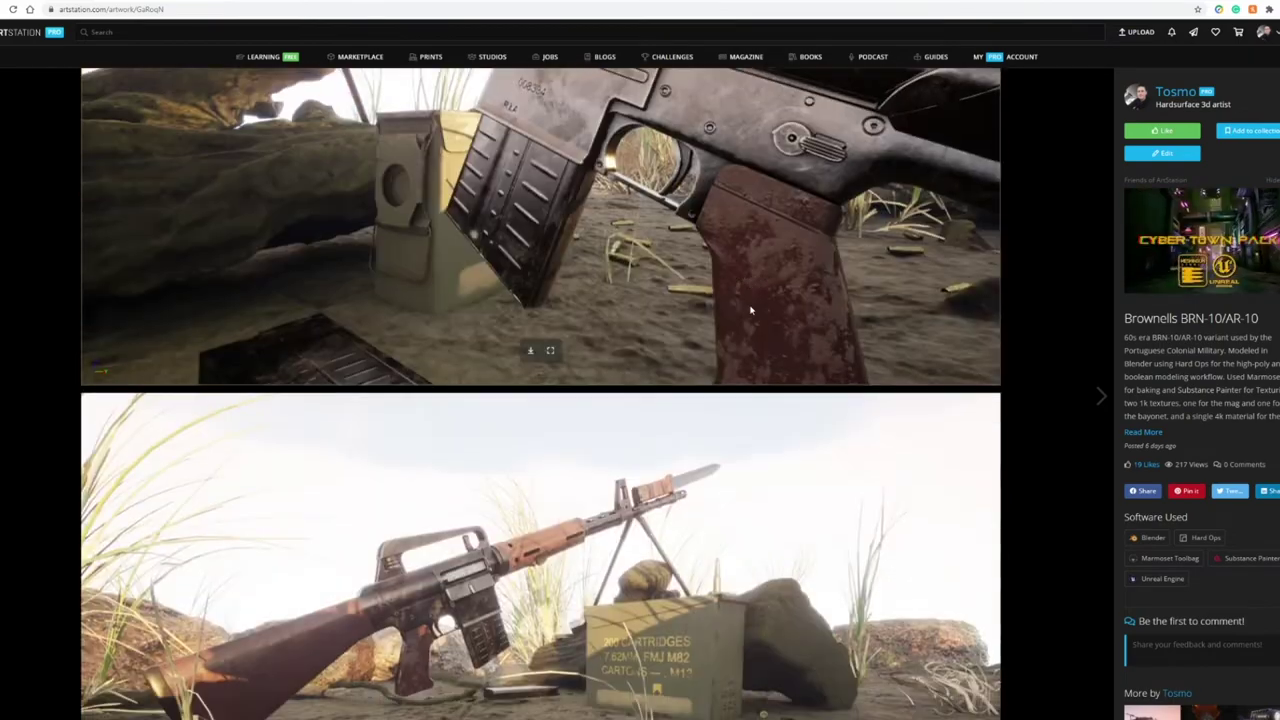
{"action": "scroll", "coordinate": [750, 310], "scroll_direction": "down", "scroll_amount": 6}
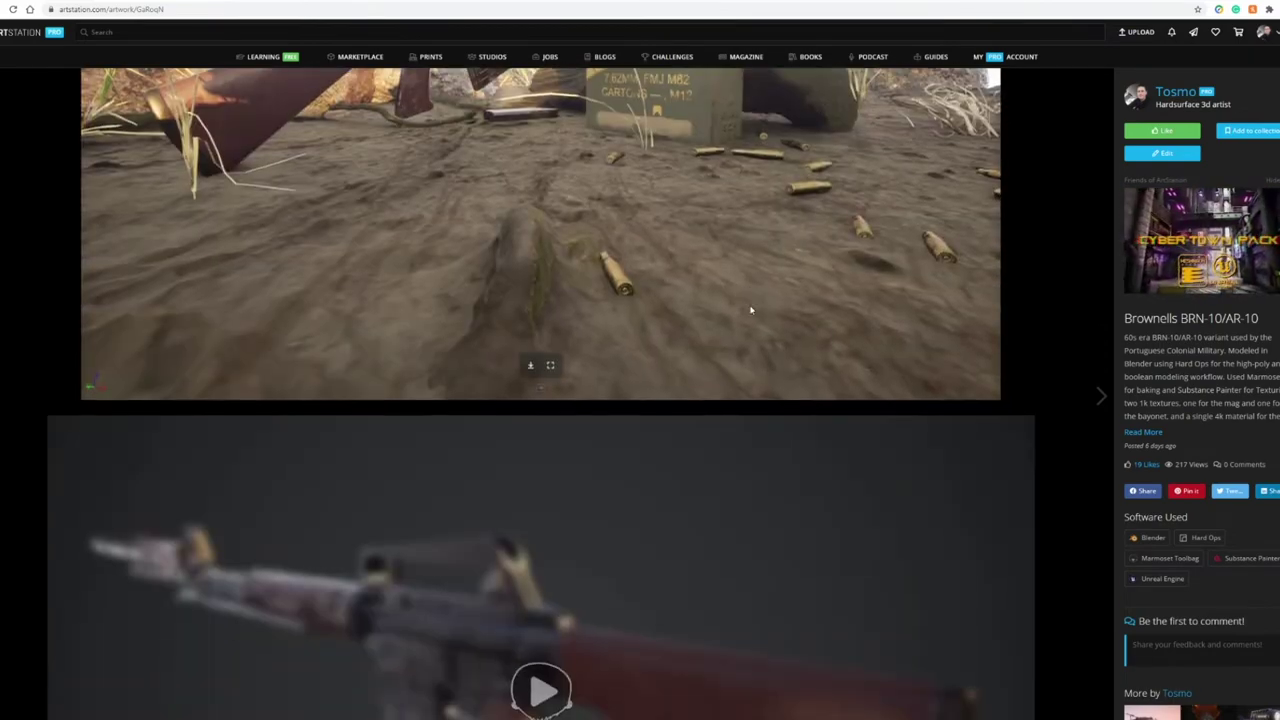
{"action": "scroll", "coordinate": [751, 310], "scroll_direction": "down", "scroll_amount": 20}
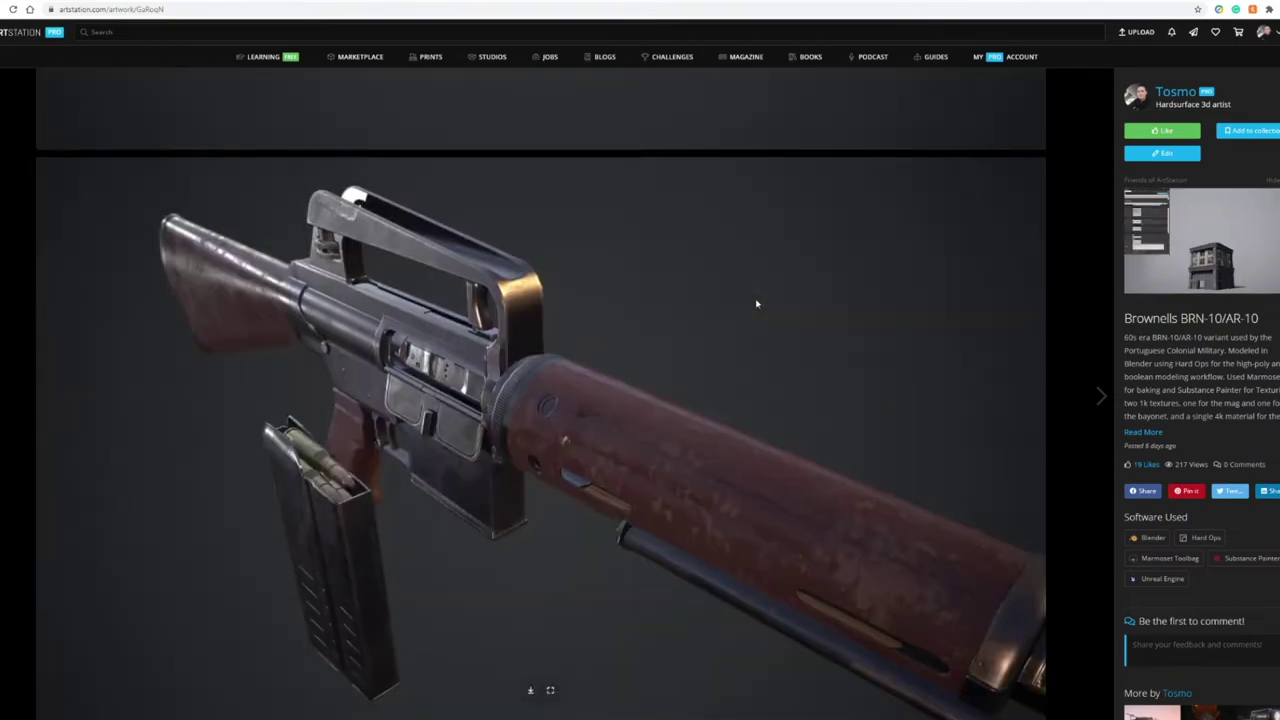
{"action": "scroll", "coordinate": [757, 304], "scroll_direction": "down", "scroll_amount": 15}
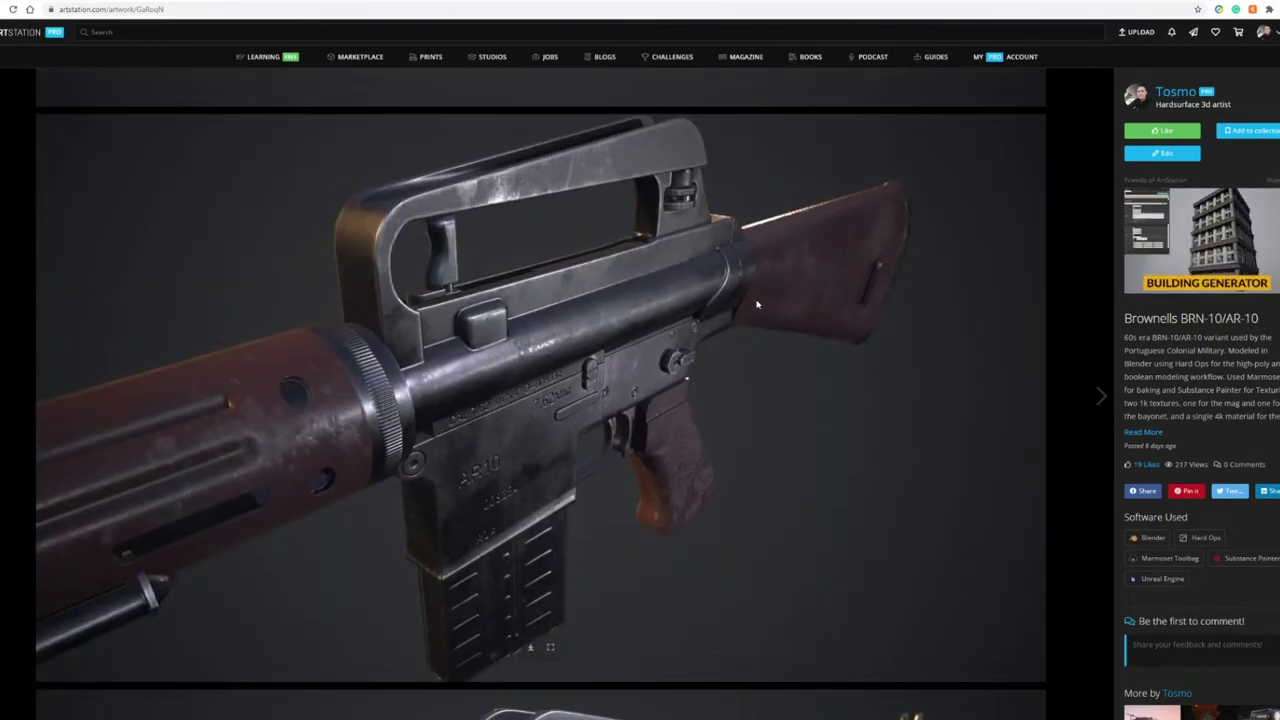
{"action": "scroll", "coordinate": [757, 304], "scroll_direction": "down", "scroll_amount": 15}
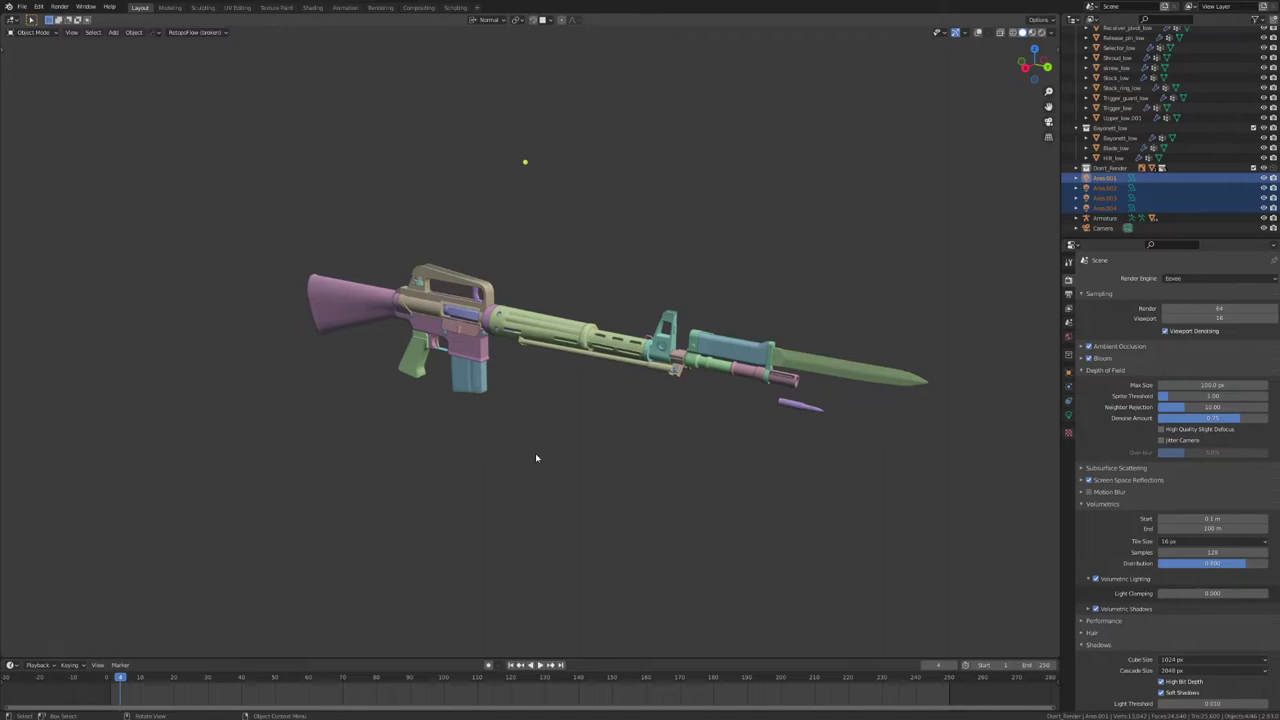
Step: Switch to Blender and inspect the rifle model from several sides in solid and material preview shading
{"action": "middle_click_drag", "start_coordinate": [536, 458], "coordinate": [531, 443]}
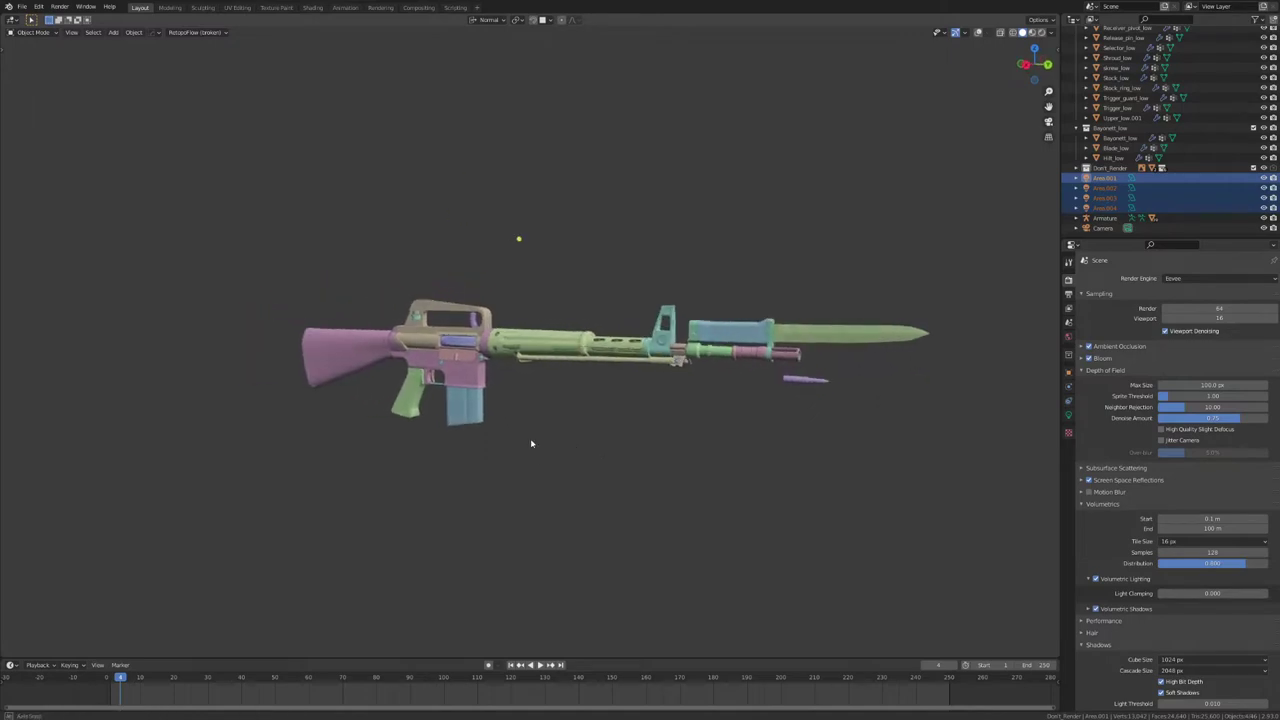
{"action": "middle_click_drag", "start_coordinate": [663, 421], "coordinate": [686, 457]}
{"action": "scroll", "coordinate": [685, 469], "scroll_direction": "up", "scroll_amount": 2}
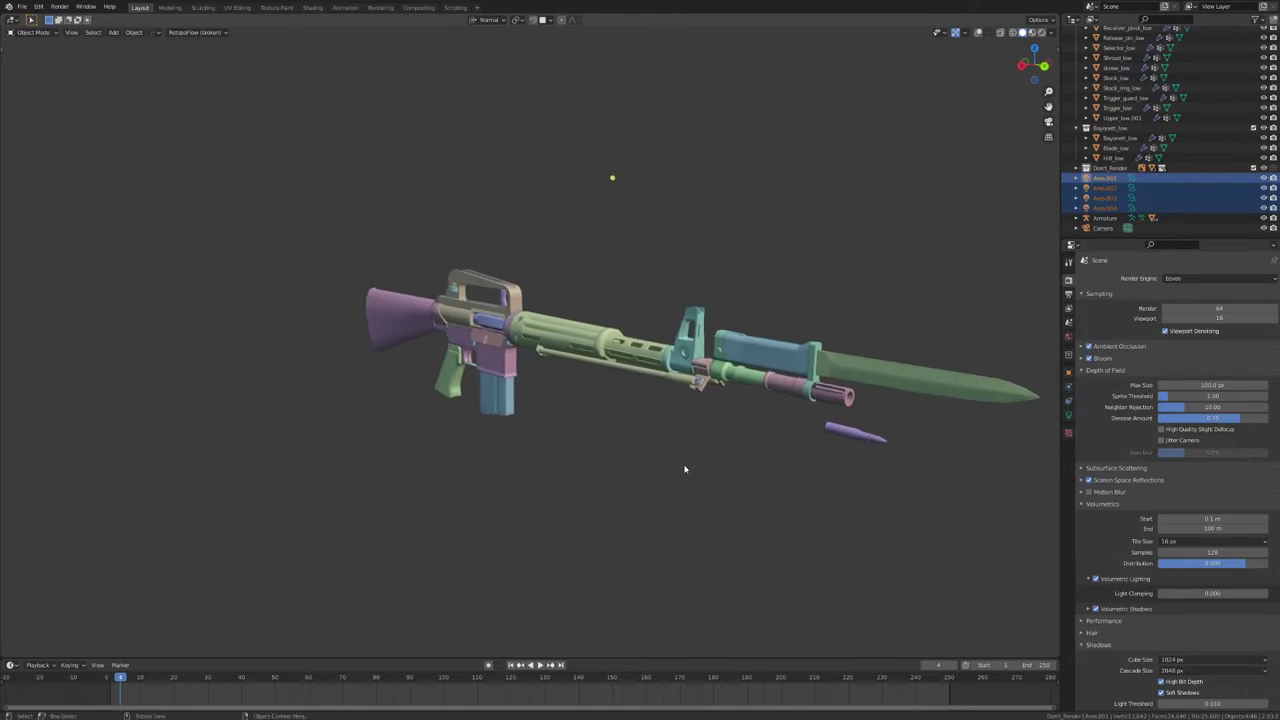
{"action": "middle_click_drag", "start_coordinate": [608, 432], "coordinate": [618, 478]}
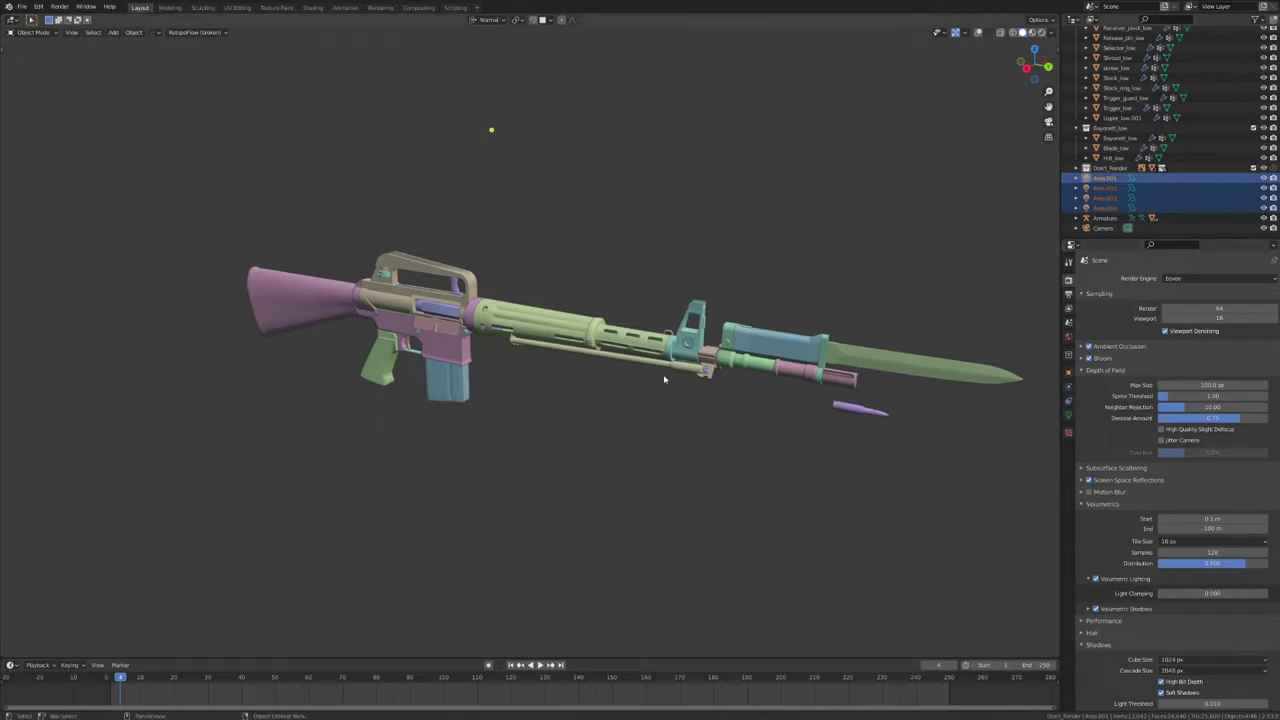
{"action": "middle_click_drag", "start_coordinate": [663, 378], "coordinate": [596, 394]}
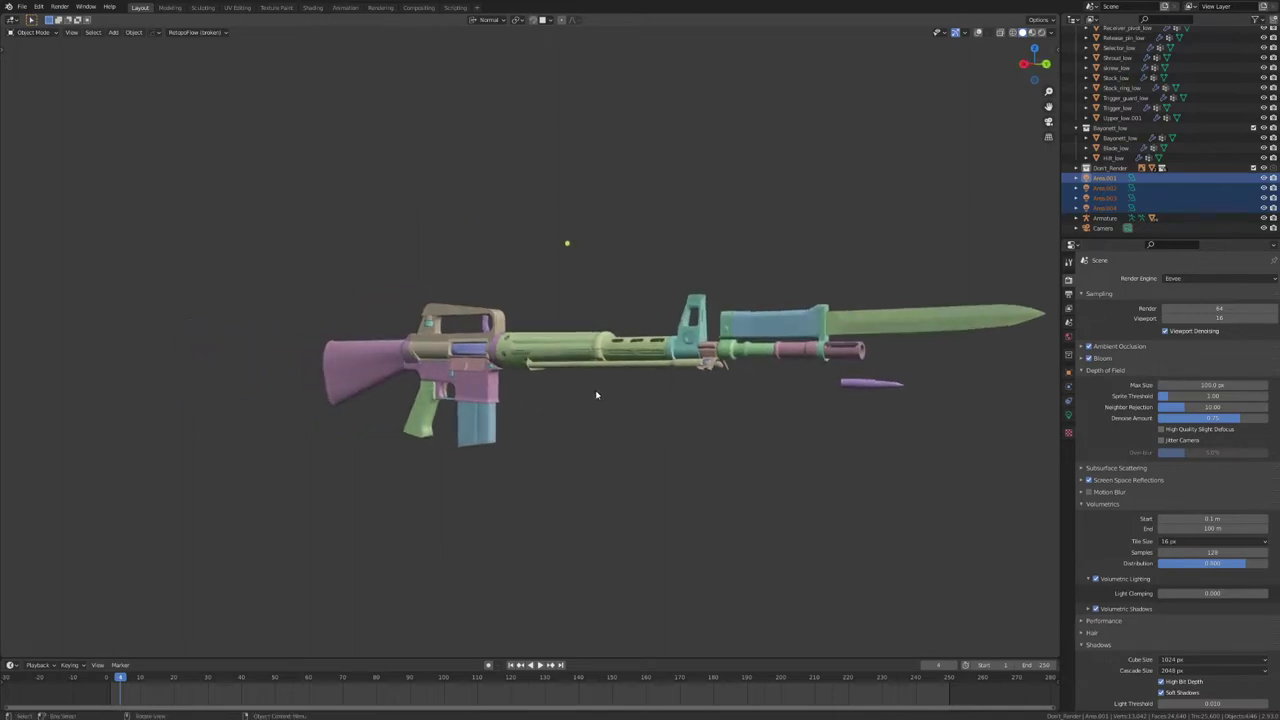
{"action": "middle_click_drag", "start_coordinate": [762, 421], "coordinate": [598, 319]}
{"action": "middle_click_drag", "start_coordinate": [541, 410], "coordinate": [632, 408]}
{"action": "scroll", "coordinate": [632, 408], "scroll_direction": "up", "scroll_amount": 2}
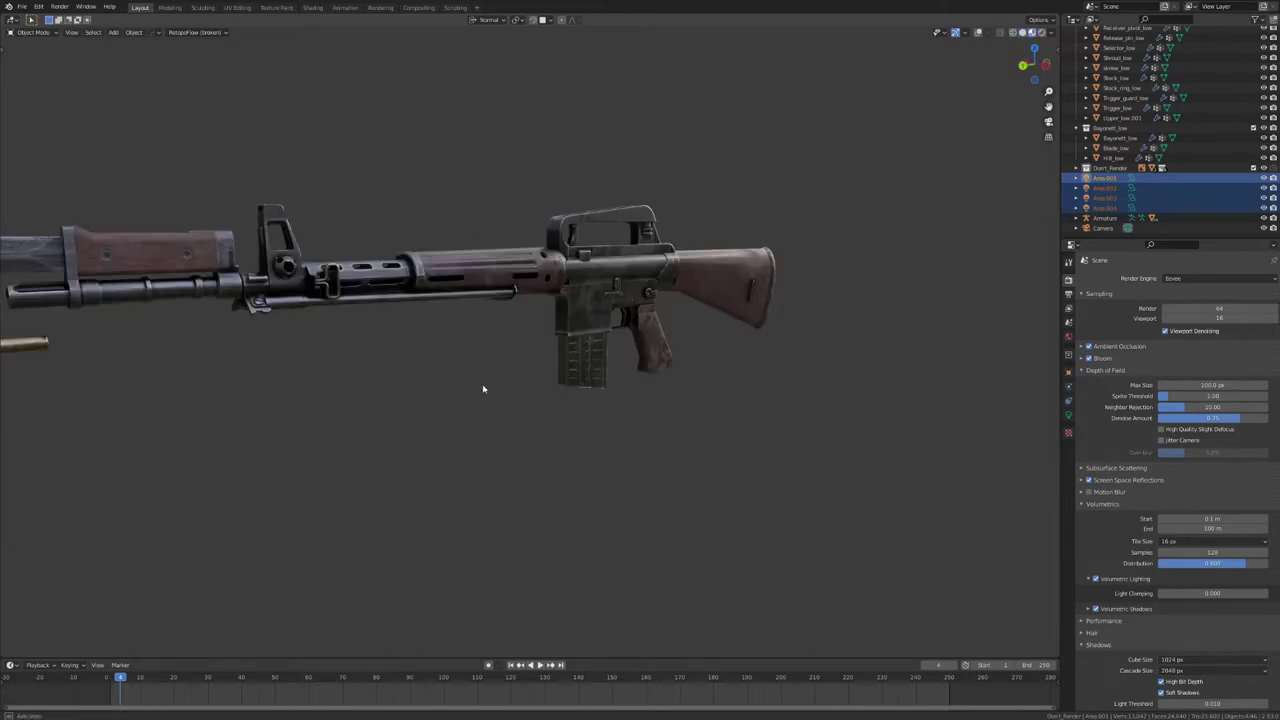
{"action": "middle_click_drag", "start_coordinate": [483, 389], "coordinate": [677, 357]}
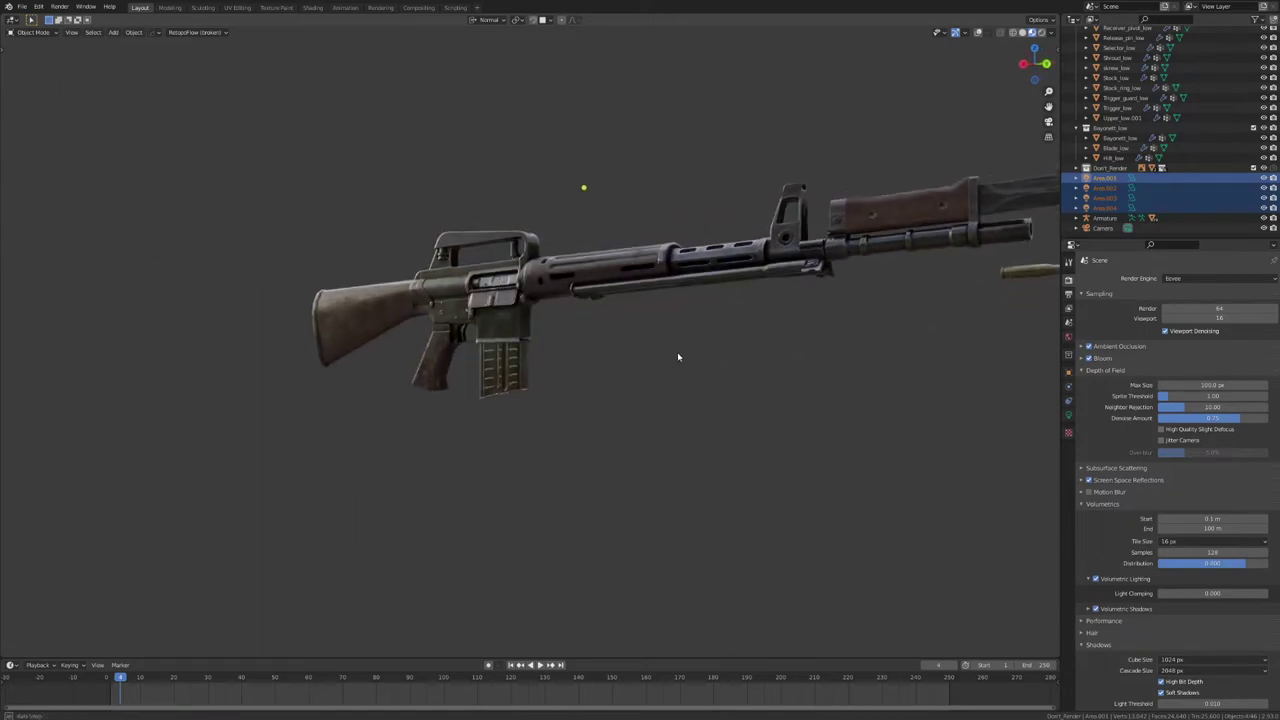
{"action": "scroll", "coordinate": [673, 355], "scroll_direction": "up", "scroll_amount": 2}
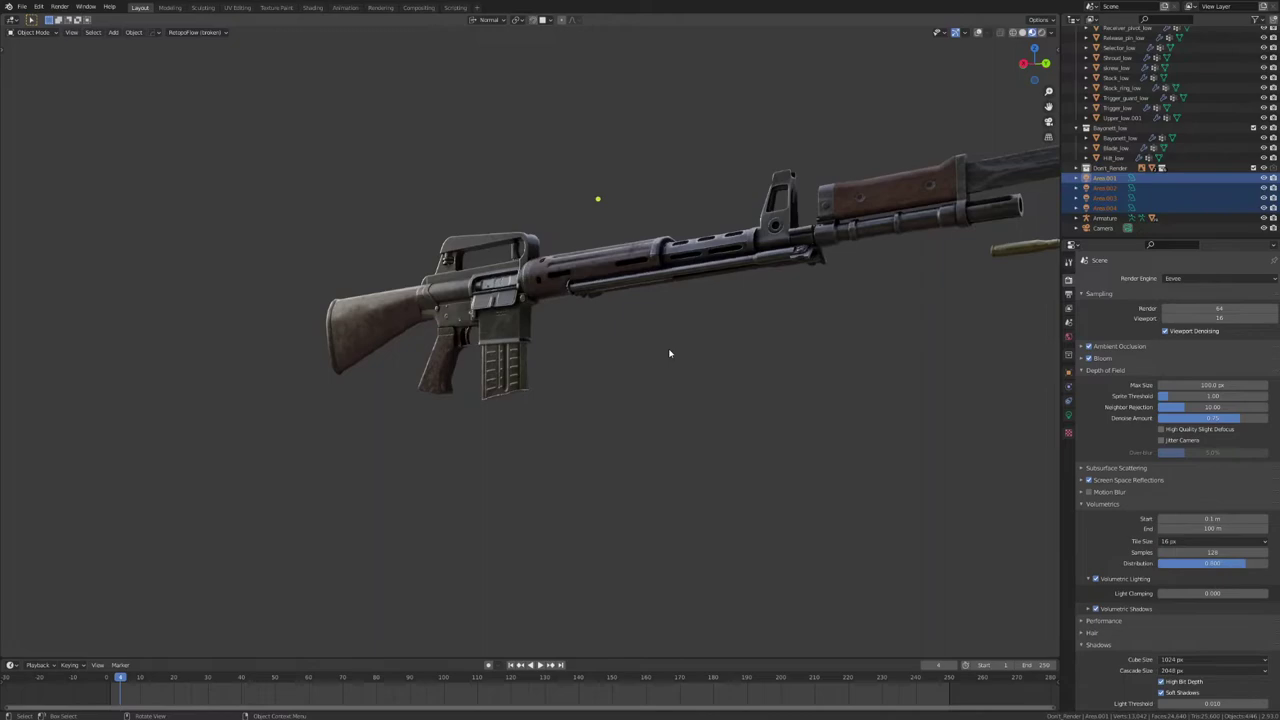
{"action": "scroll", "coordinate": [660, 345], "scroll_direction": "up", "scroll_amount": 1}
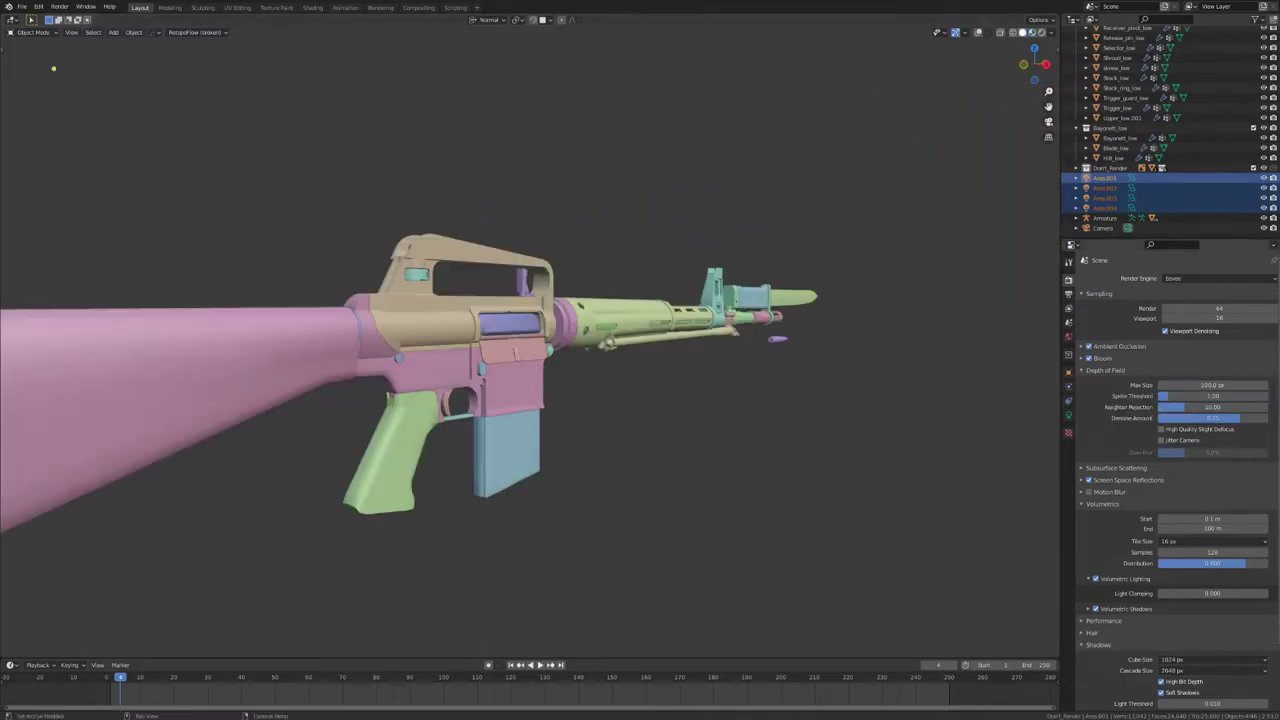
Step: Bring up the Textures folder and display BRN-10_low01_BRN-10_OcclusionRoughnessMetallic.png in the UV Editing workspace's image editor
{"action": "left_click_drag", "start_coordinate": [1279, 206], "coordinate": [706, 101]}
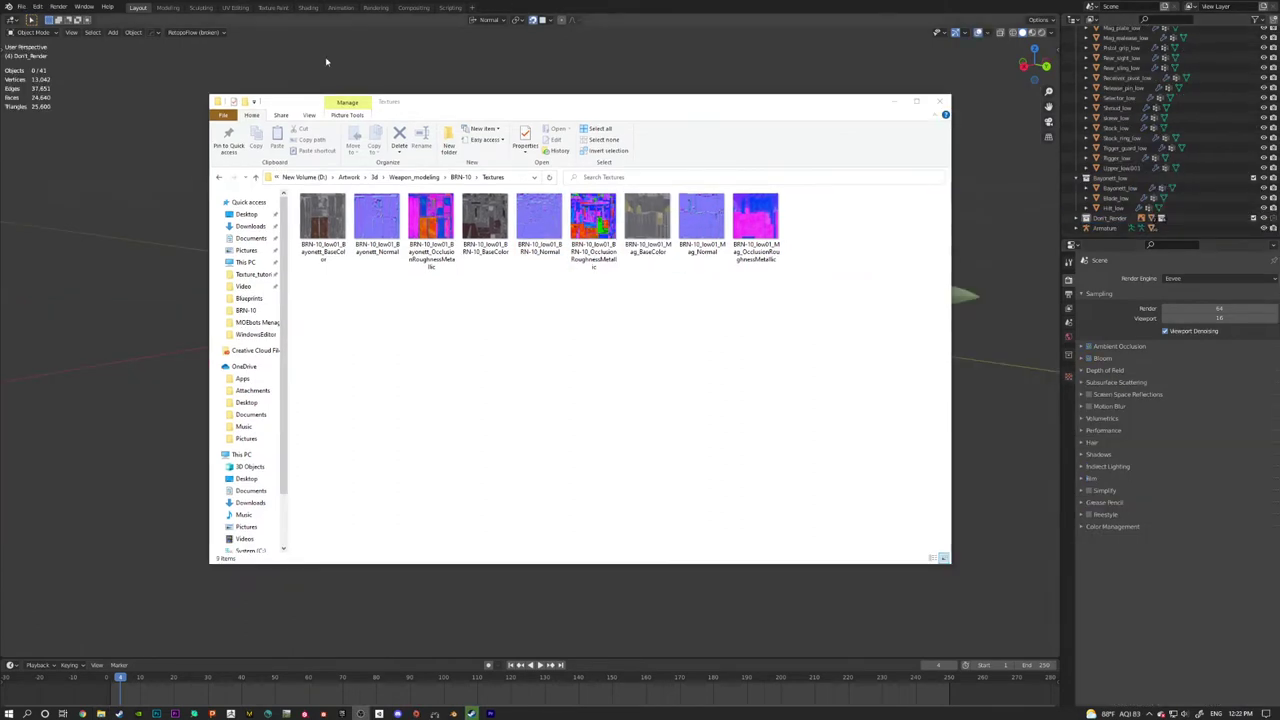
{"action": "left_click", "coordinate": [233, 8]}
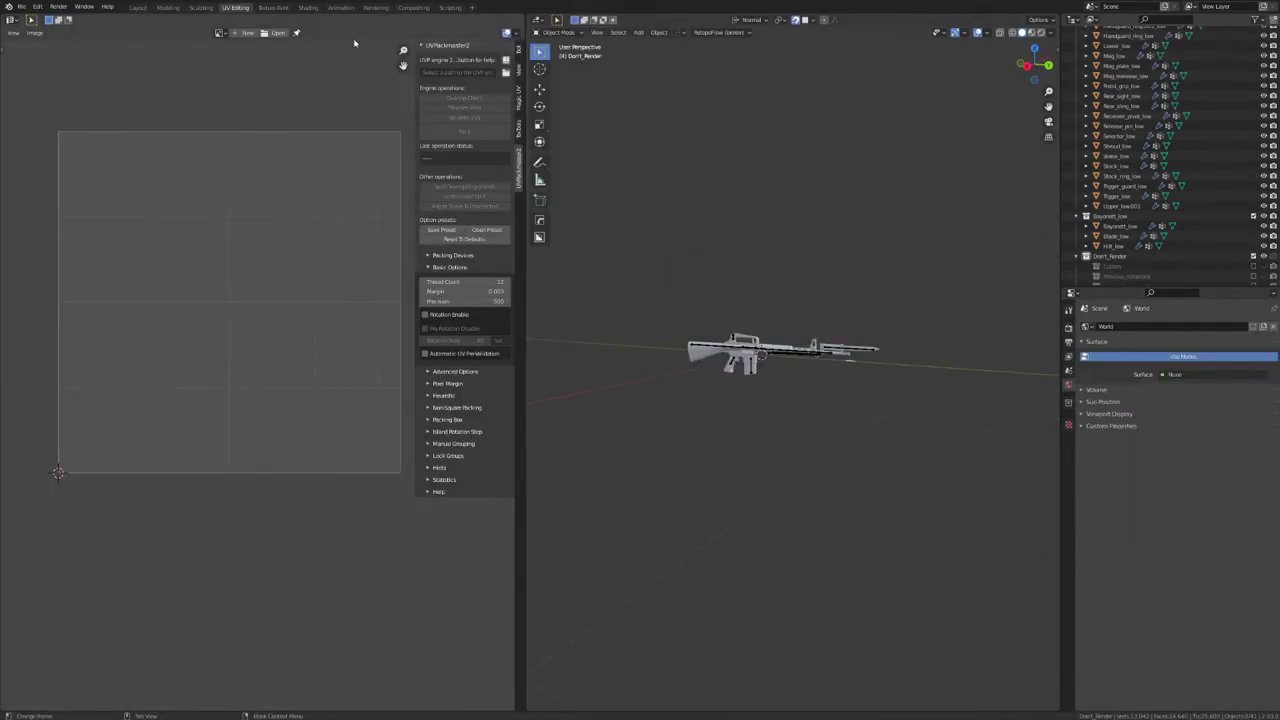
{"action": "left_click", "coordinate": [220, 32]}
{"action": "left_click", "coordinate": [272, 105]}
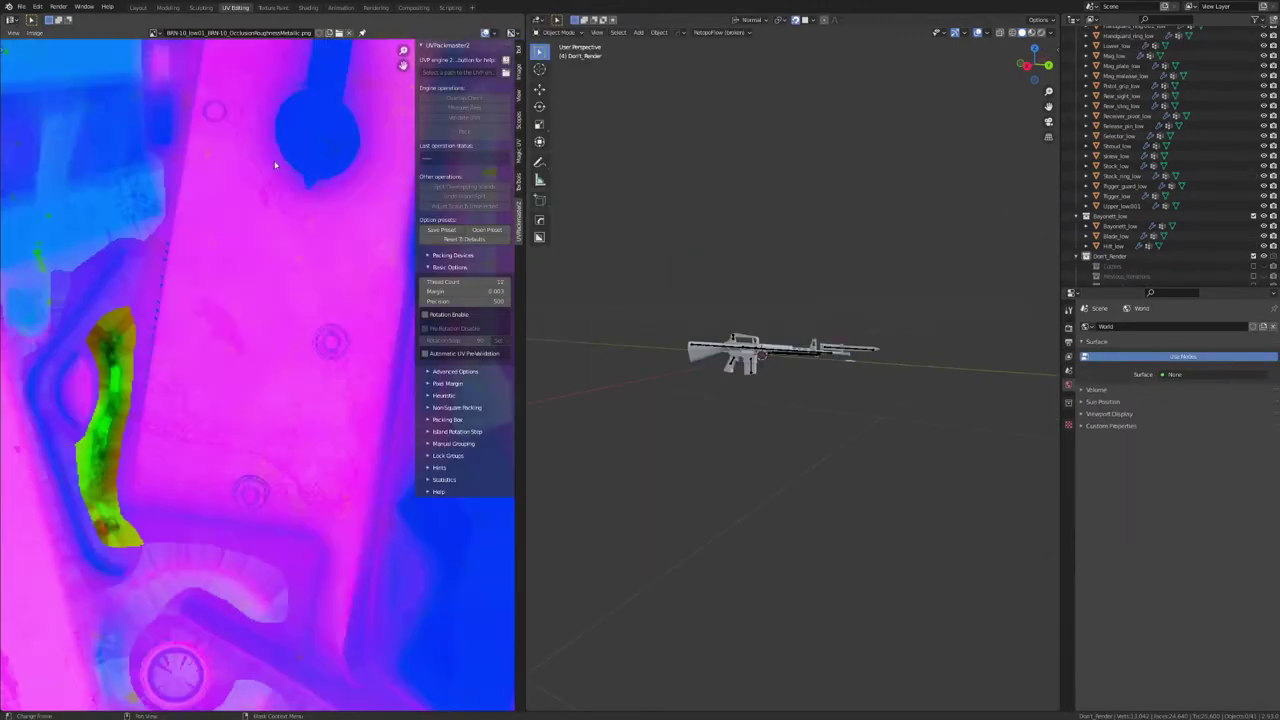
{"action": "scroll", "coordinate": [365, 150], "scroll_direction": "down", "scroll_amount": 10}
Step: Display only the red channel of the OcclusionRoughnessMetallic texture and examine the ambient occlusion data
{"action": "left_click", "coordinate": [511, 33]}
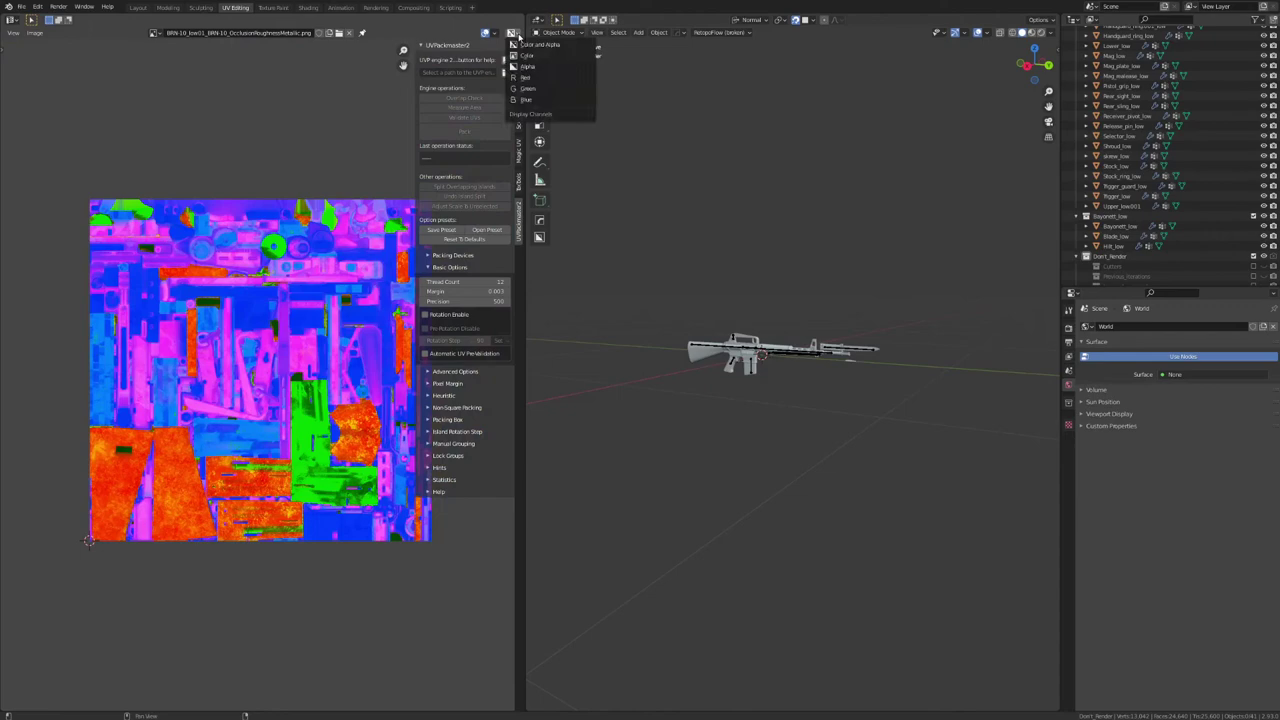
{"action": "left_click", "coordinate": [540, 78]}
{"action": "scroll", "coordinate": [392, 220], "scroll_direction": "up", "scroll_amount": 5}
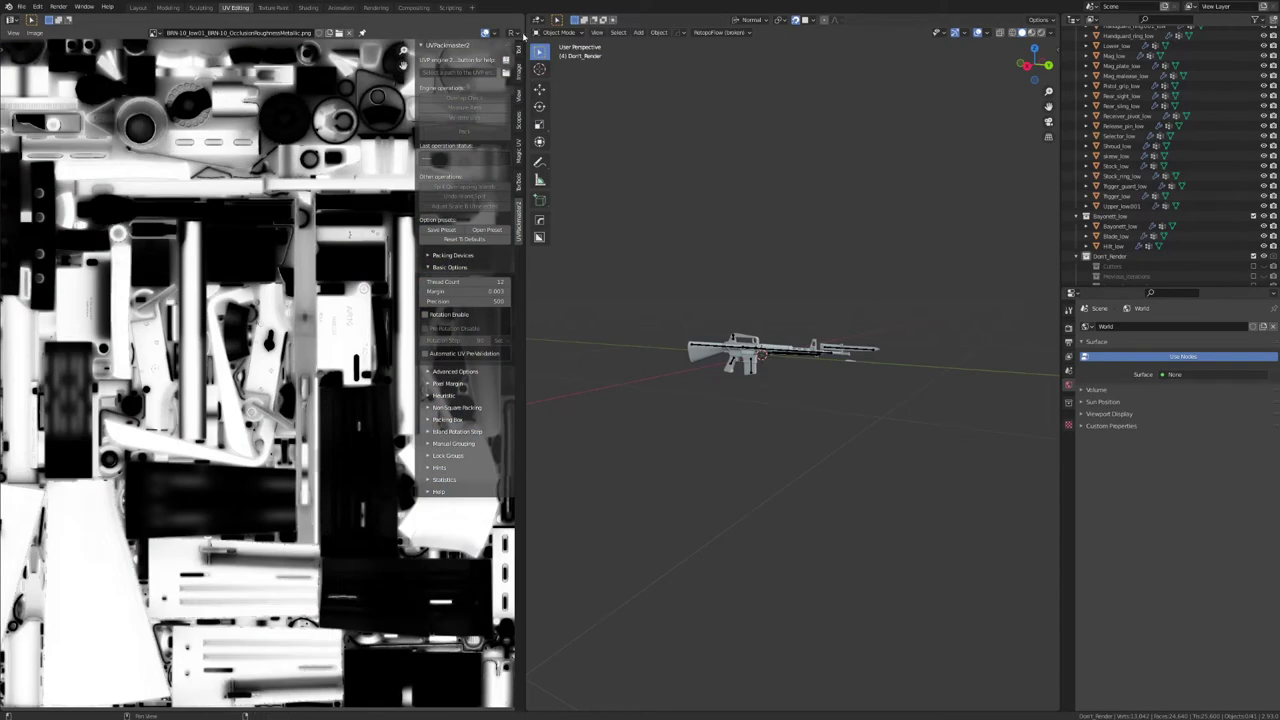
Step: Display only the green channel of the packed texture and examine the roughness data
{"action": "left_click", "coordinate": [512, 33]}
{"action": "left_click", "coordinate": [545, 90]}
{"action": "scroll", "coordinate": [188, 262], "scroll_direction": "down", "scroll_amount": 3}
{"action": "scroll", "coordinate": [188, 262], "scroll_direction": "up", "scroll_amount": 5}
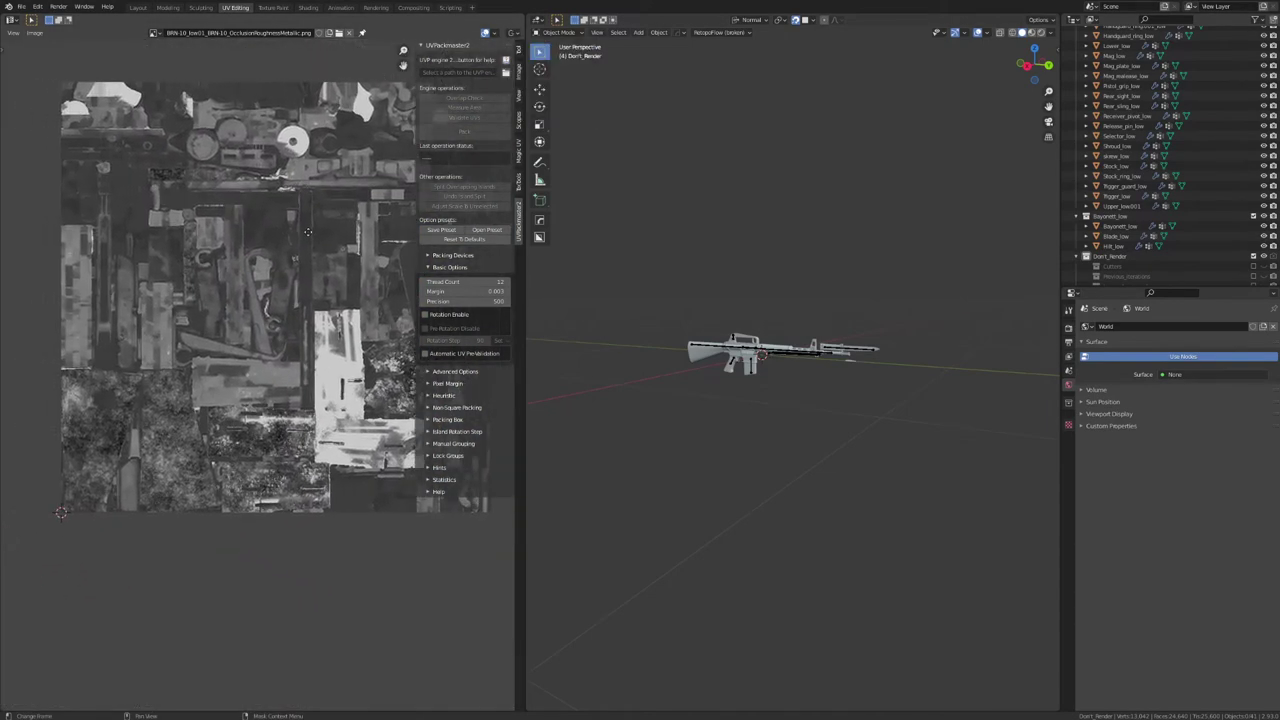
{"action": "scroll", "coordinate": [153, 316], "scroll_direction": "down", "scroll_amount": 4}
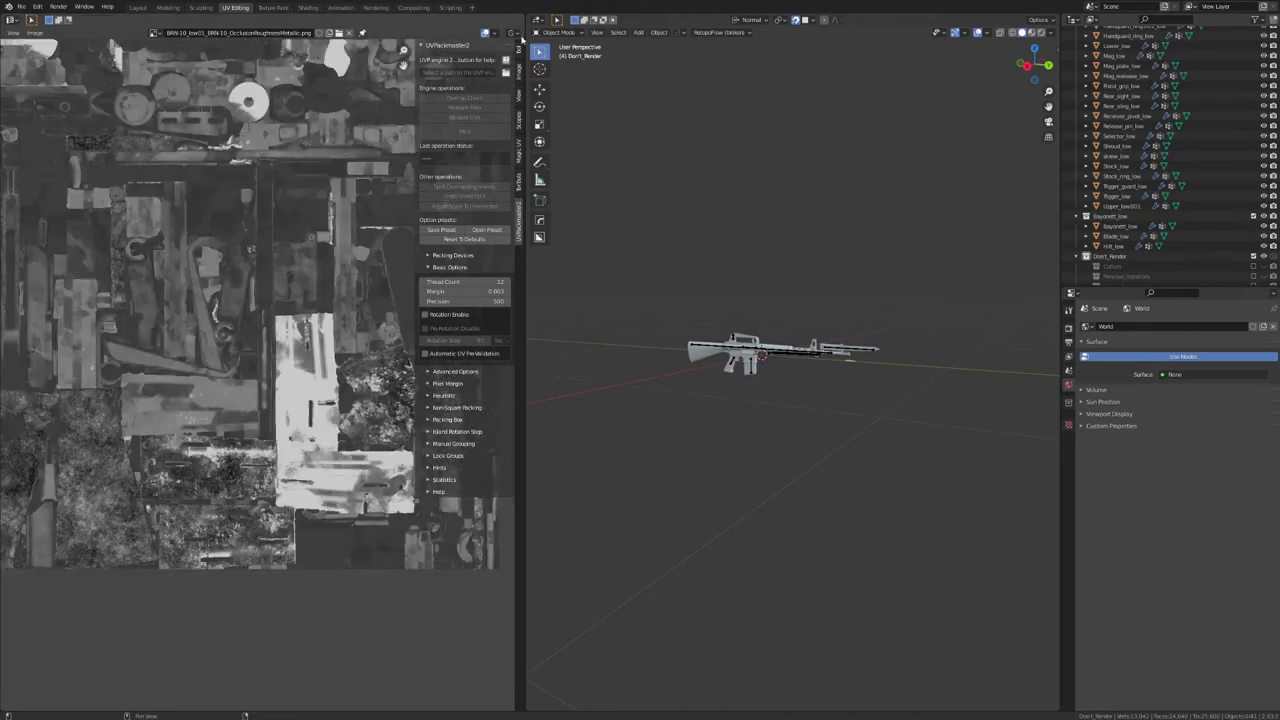
Step: Display only the blue channel of the packed texture and examine the metallic data
{"action": "left_click", "coordinate": [512, 33]}
{"action": "left_click", "coordinate": [545, 96]}
{"action": "scroll", "coordinate": [234, 271], "scroll_direction": "down", "scroll_amount": 2}
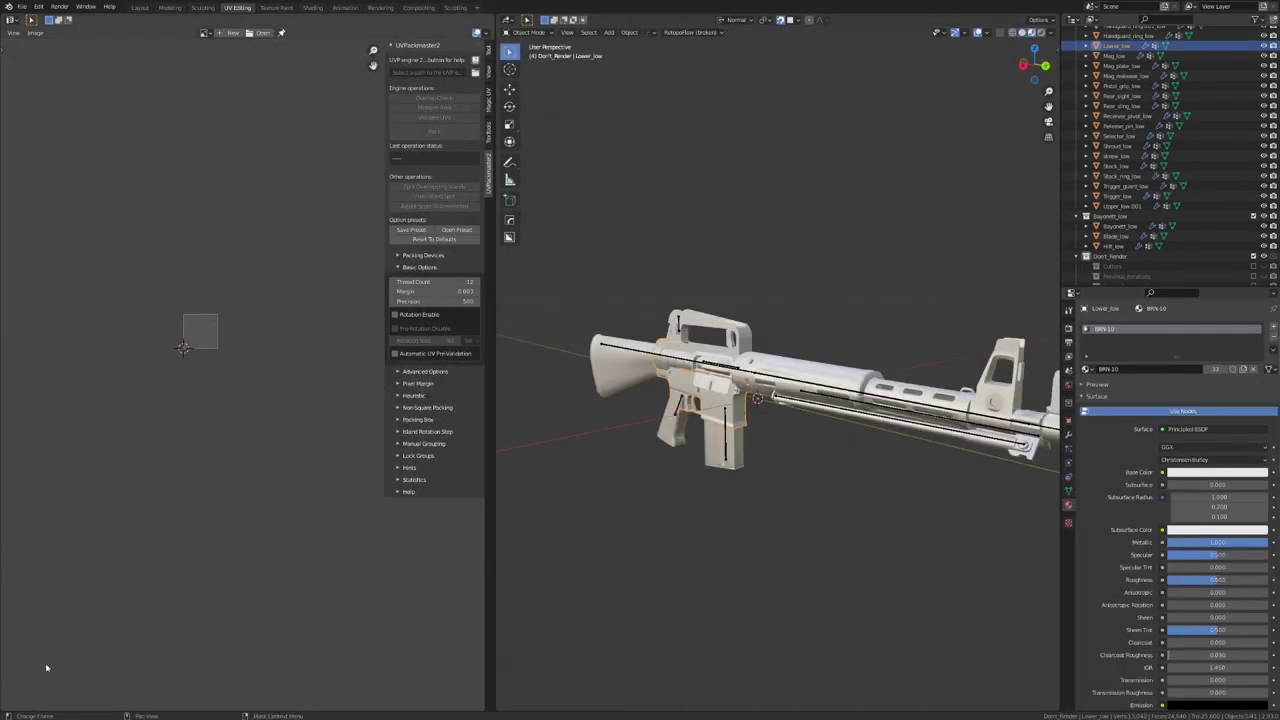
Step: Split the image editor area horizontally and turn its lower half into a Shader Editor
{"action": "left_click_drag", "start_coordinate": [2, 705], "coordinate": [5, 408]}
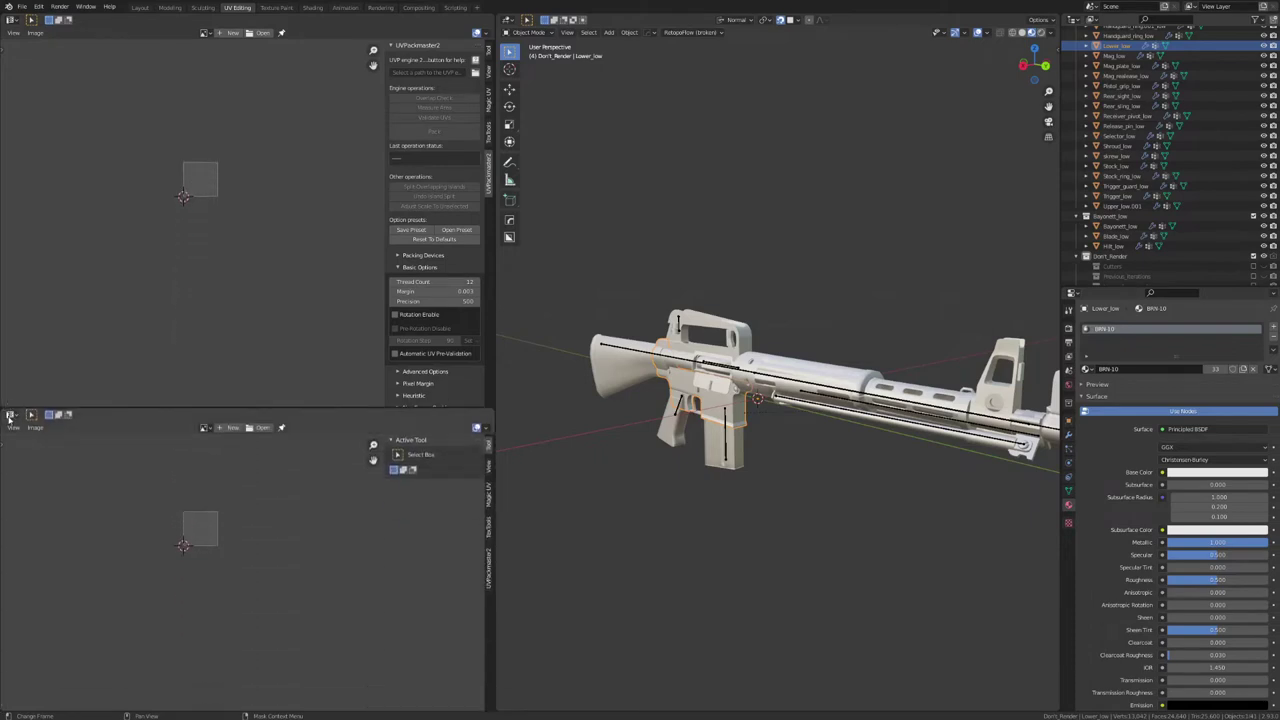
{"action": "left_click", "coordinate": [11, 414]}
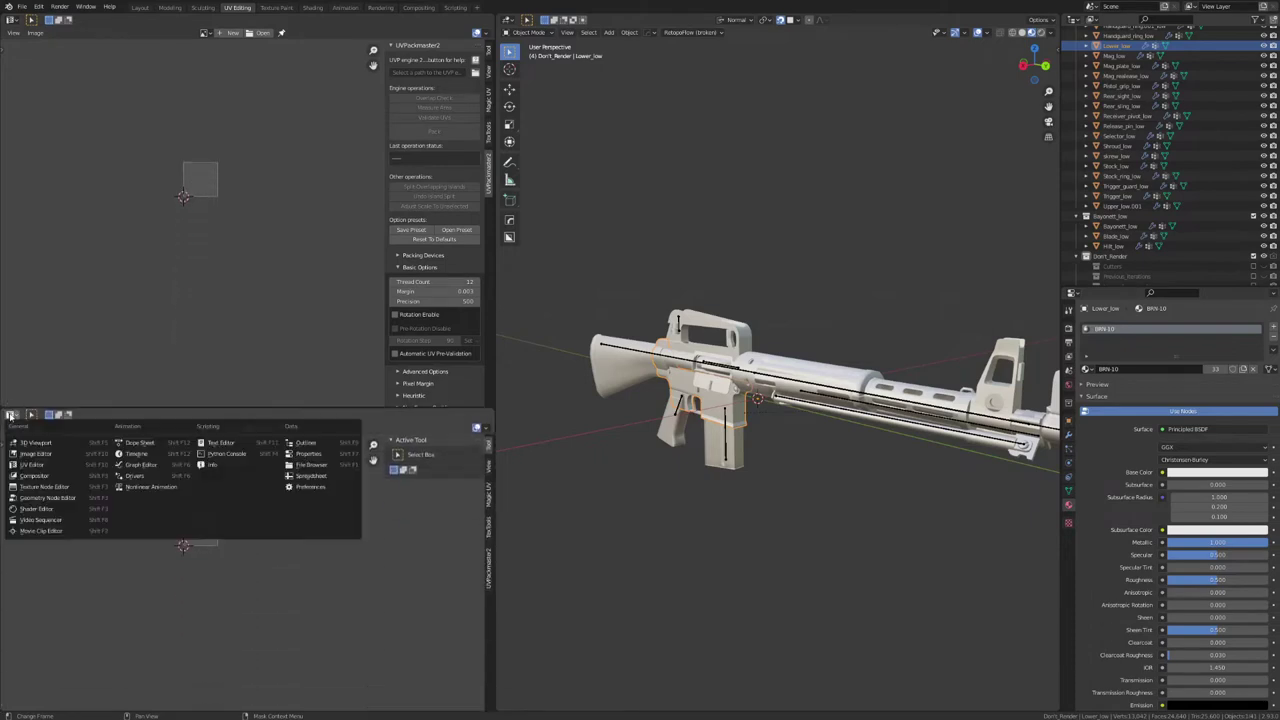
{"action": "left_click", "coordinate": [37, 510]}
Step: Hide the 3D viewport overlays and frame both the rifle and the BRN-10 material's shader nodes
{"action": "middle_click_drag", "start_coordinate": [848, 324], "coordinate": [859, 317]}
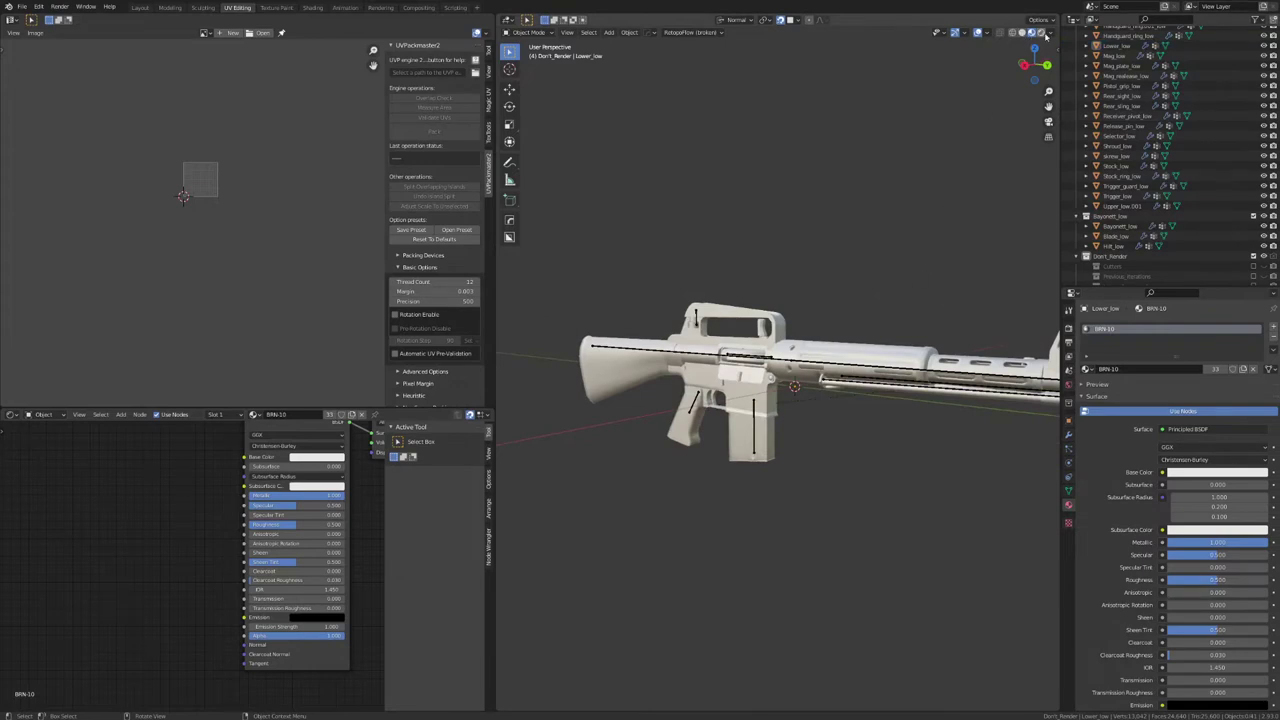
{"action": "left_click", "coordinate": [977, 33]}
{"action": "middle_click_drag", "start_coordinate": [871, 291], "coordinate": [905, 330]}
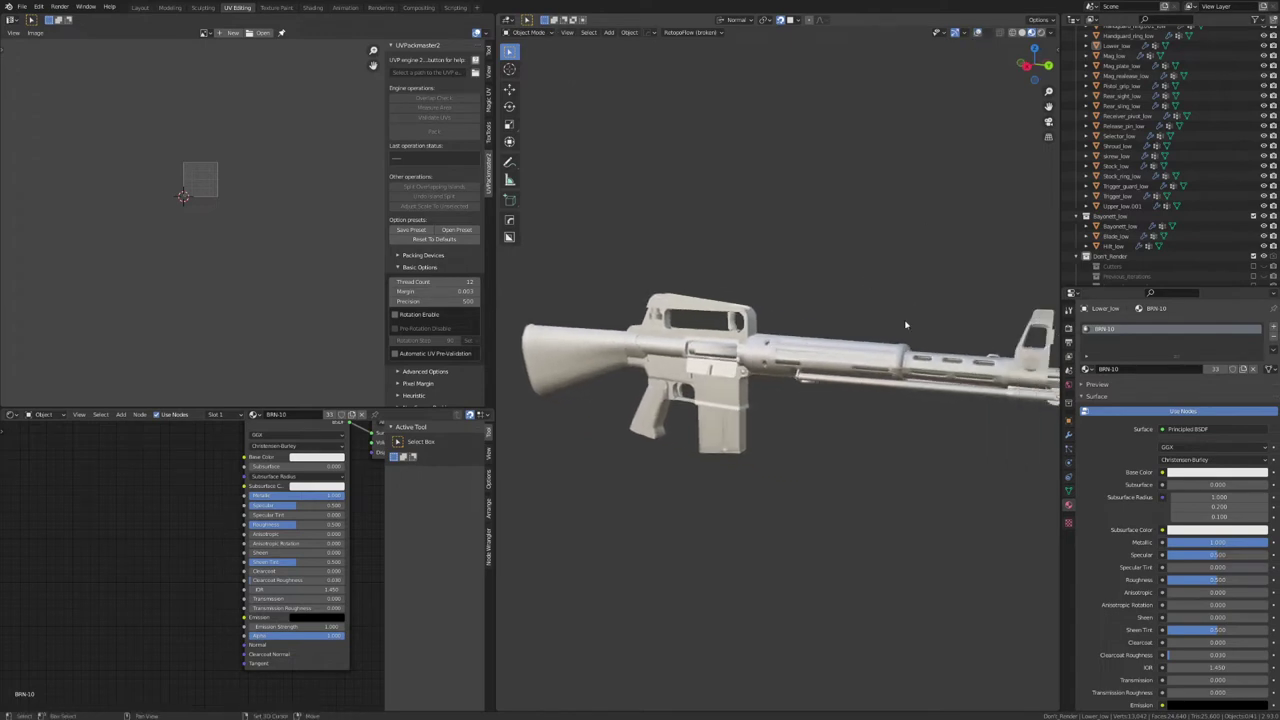
{"action": "middle_click_drag", "start_coordinate": [976, 406], "coordinate": [964, 408]}
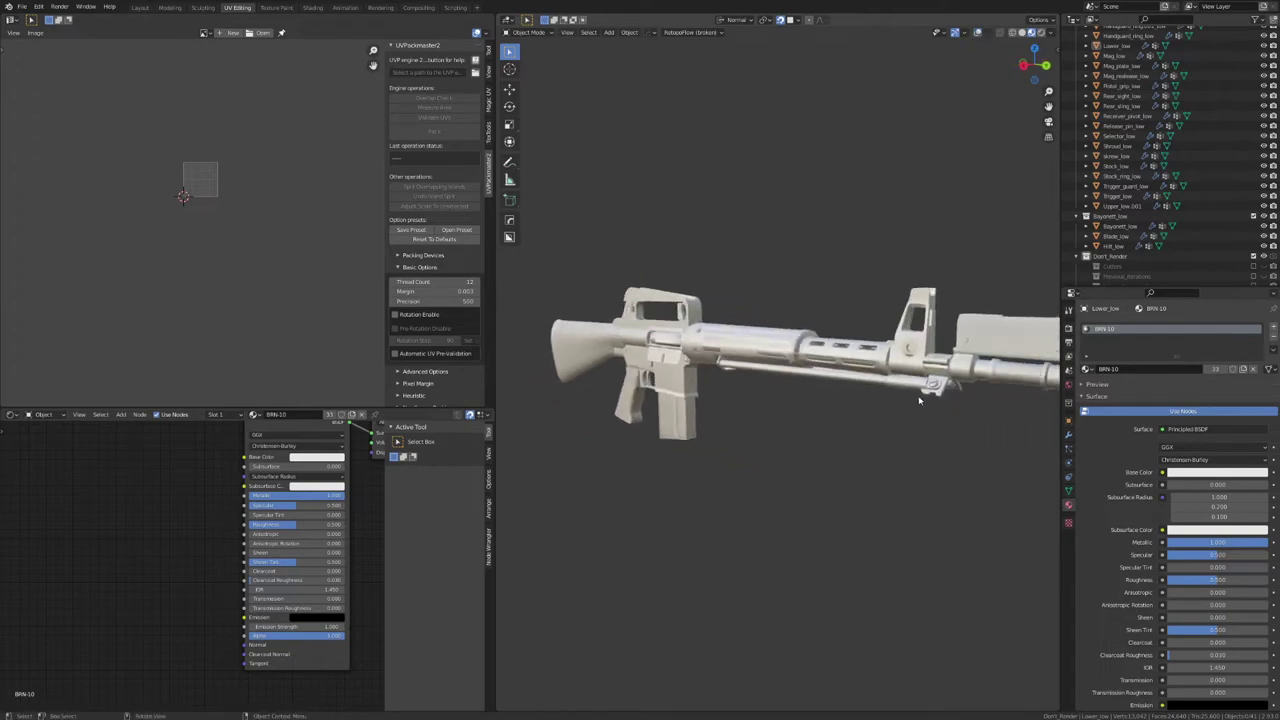
{"action": "middle_click_drag", "start_coordinate": [787, 422], "coordinate": [807, 432]}
{"action": "scroll", "coordinate": [219, 534], "scroll_direction": "down", "scroll_amount": 2}
{"action": "middle_click_drag", "start_coordinate": [214, 523], "coordinate": [153, 557]}
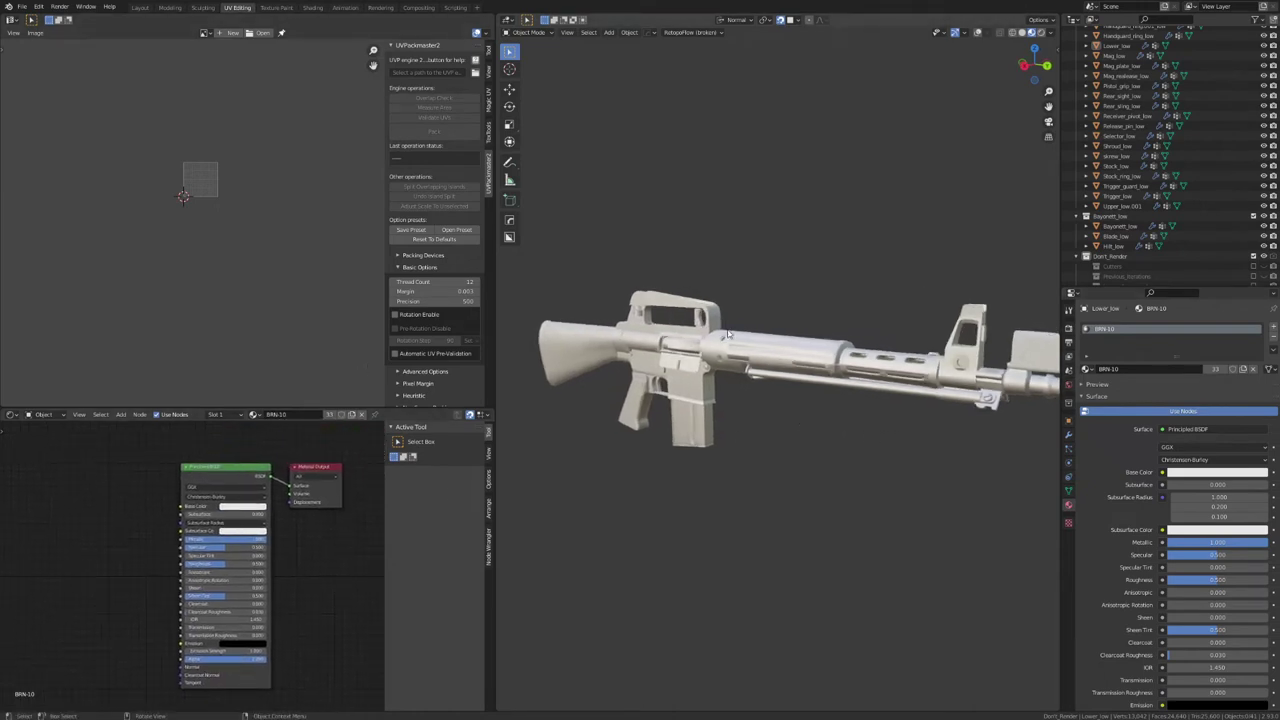
{"action": "middle_click_drag", "start_coordinate": [692, 398], "coordinate": [600, 429]}
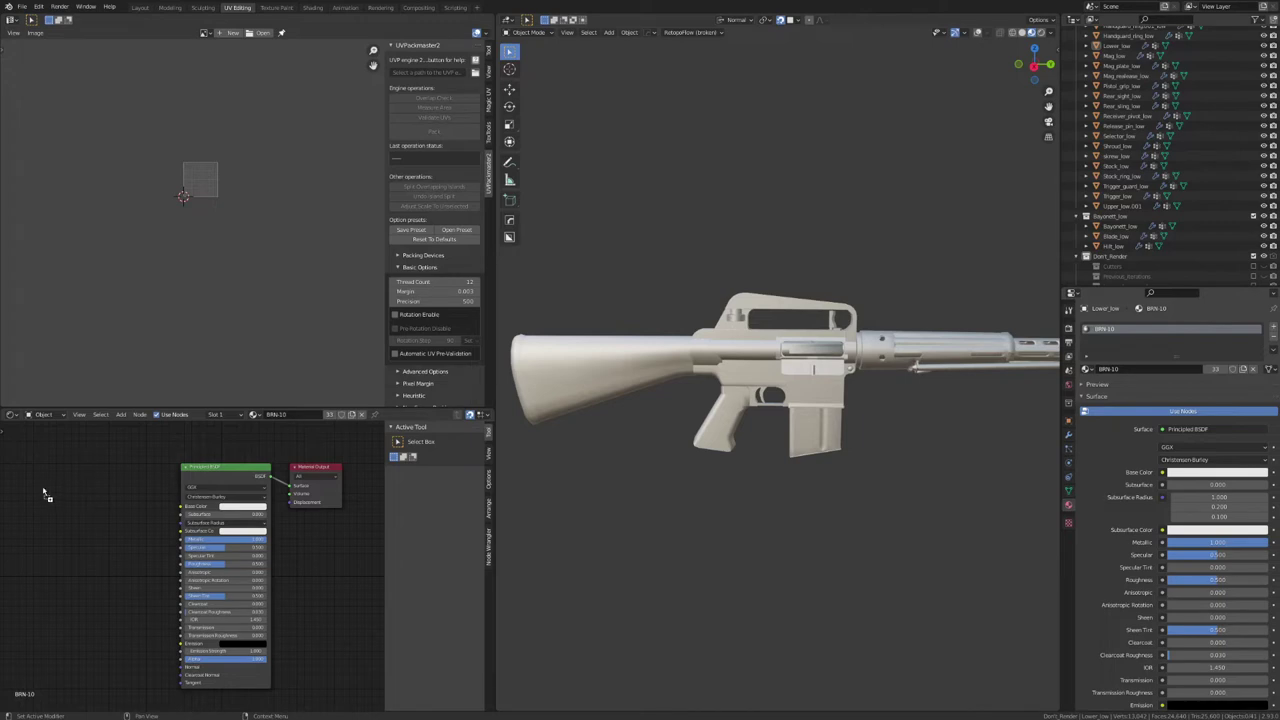
Step: Add the BRN-10 BaseColor and OcclusionRoughnessMetallic textures from the Textures folder as image nodes in the BRN-10 material
{"action": "left_click_drag", "start_coordinate": [43, 492], "coordinate": [34, 458]}
{"action": "middle_click_drag", "start_coordinate": [34, 458], "coordinate": [110, 433]}
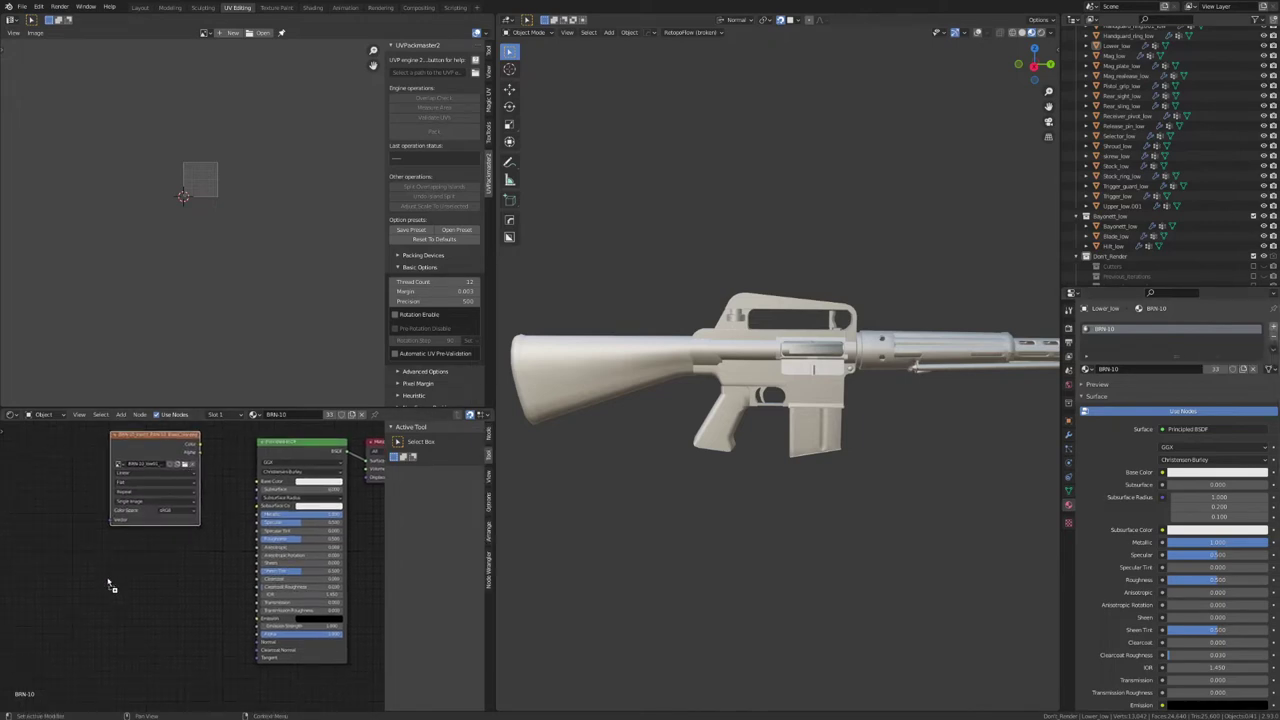
{"action": "left_click_drag", "start_coordinate": [108, 582], "coordinate": [100, 568]}
{"action": "middle_click_drag", "start_coordinate": [213, 551], "coordinate": [220, 531]}
Step: Arrange the two image texture nodes in a column beside the Principled BSDF, with BaseColor above OcclusionRoughnessMetallic
{"action": "left_click_drag", "start_coordinate": [125, 552], "coordinate": [97, 534]}
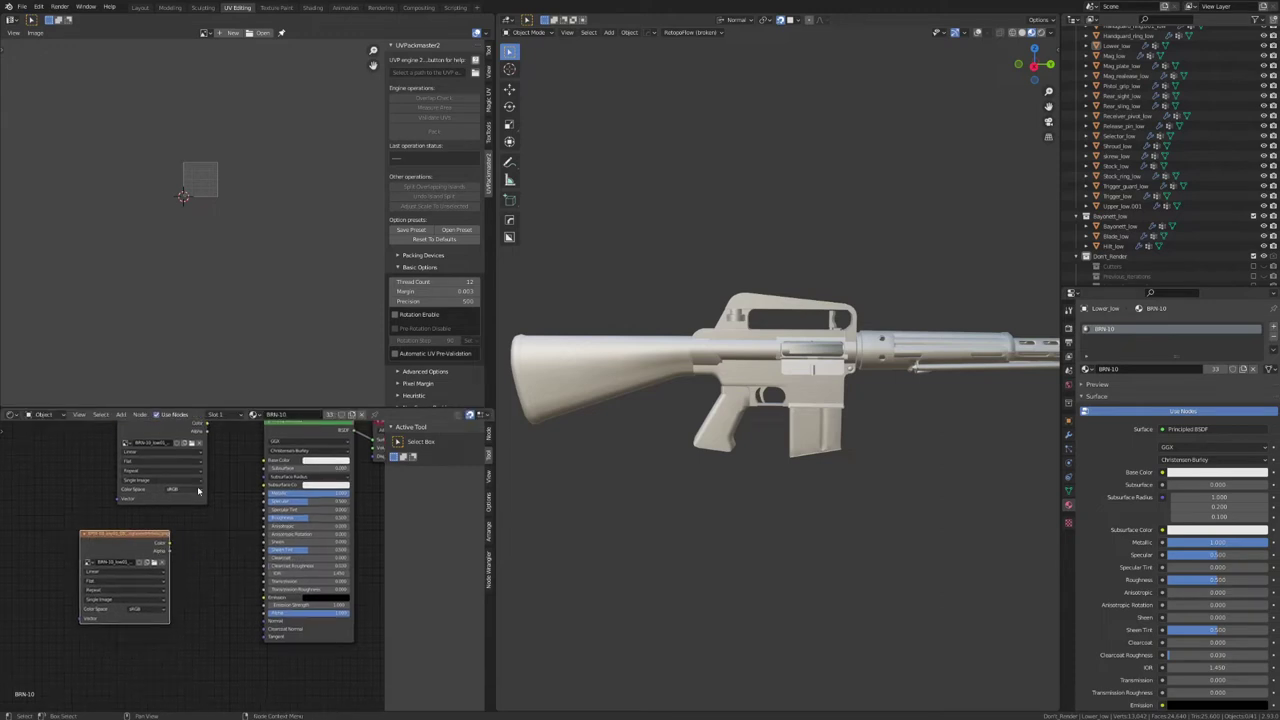
{"action": "middle_click_drag", "start_coordinate": [216, 505], "coordinate": [247, 554]}
{"action": "left_click_drag", "start_coordinate": [187, 465], "coordinate": [126, 464]}
{"action": "middle_click_drag", "start_coordinate": [229, 515], "coordinate": [226, 506]}
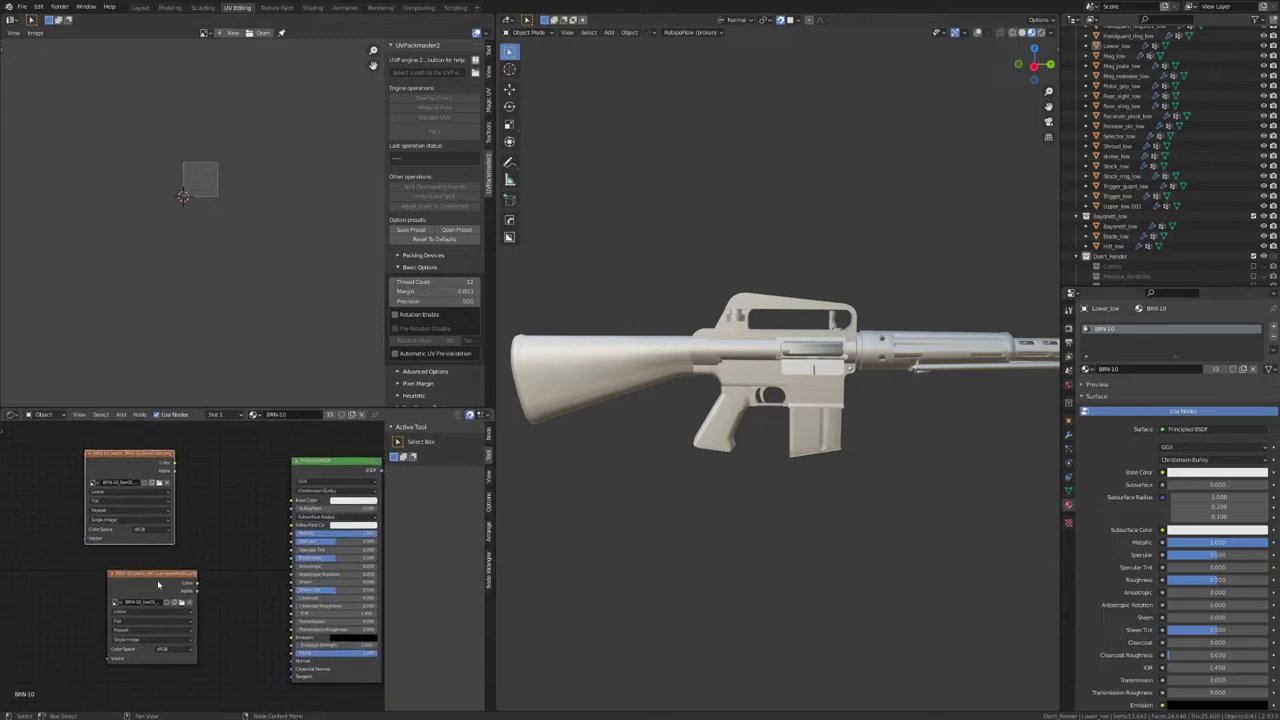
{"action": "left_click_drag", "start_coordinate": [158, 584], "coordinate": [142, 584]}
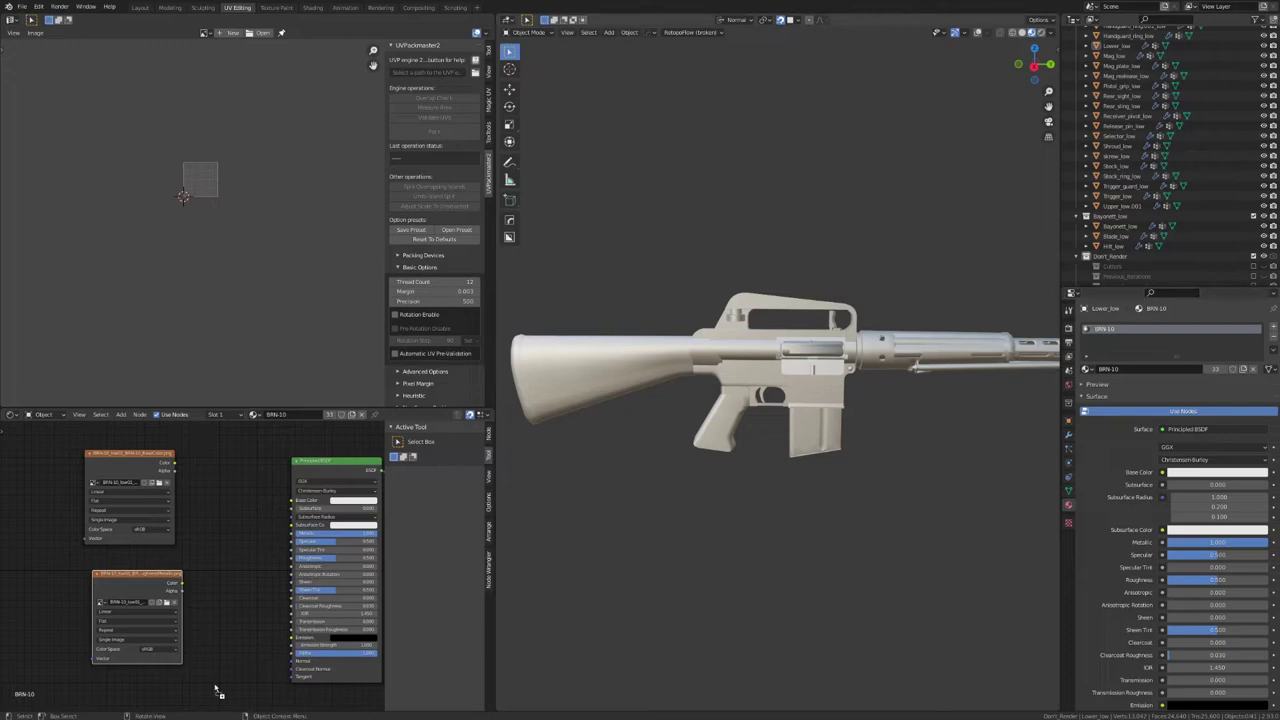
Step: Add the BRN-10 Normal texture as an image node in the BRN-10 material and set its color space to Non-Color
{"action": "left_click_drag", "start_coordinate": [215, 686], "coordinate": [233, 666]}
{"action": "middle_click_drag", "start_coordinate": [240, 594], "coordinate": [255, 522]}
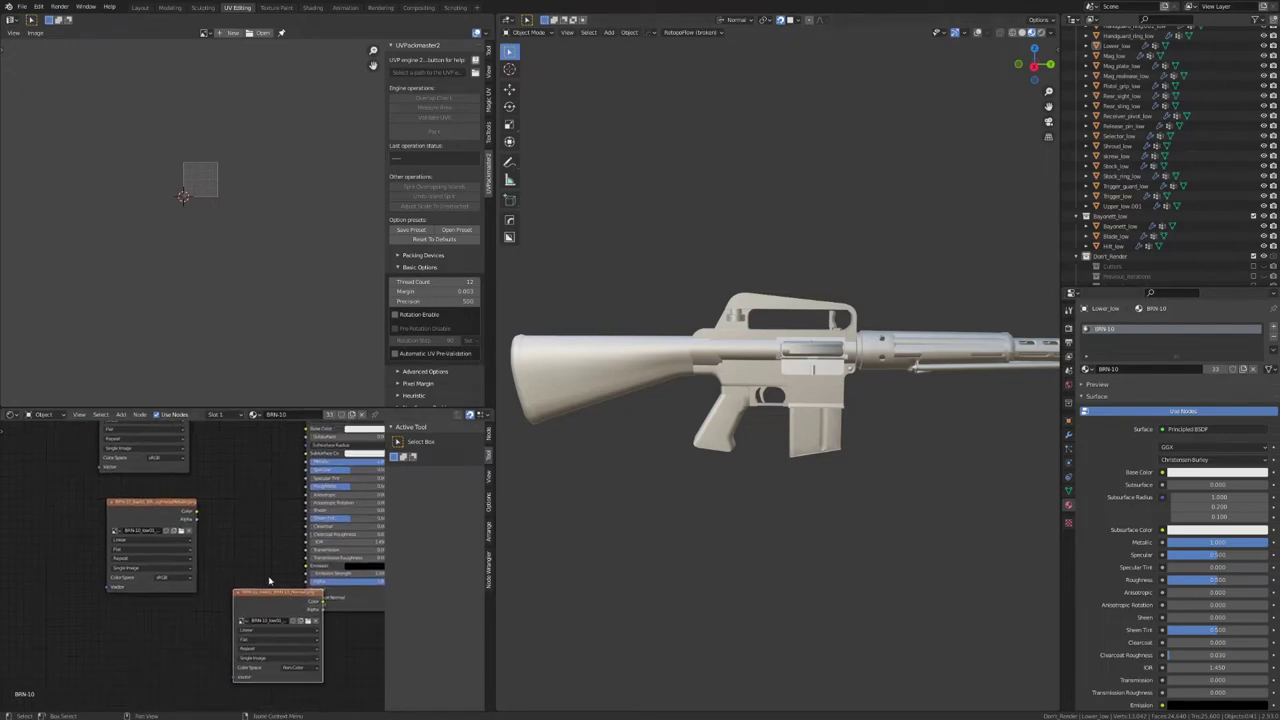
{"action": "left_click", "coordinate": [312, 669]}
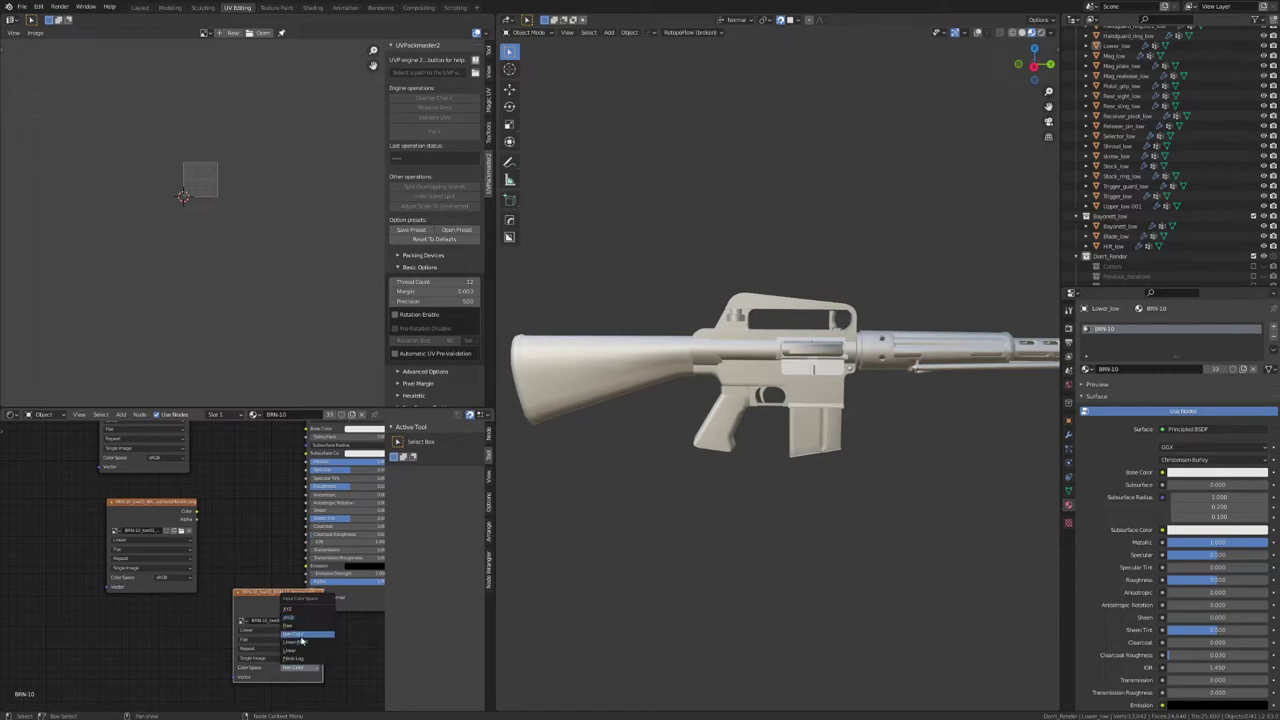
{"action": "left_click", "coordinate": [302, 634]}
Step: Arrange the BaseColor, OcclusionRoughnessMetallic and Normal texture nodes in one column, leaving more room before the Principled BSDF
{"action": "left_click_drag", "start_coordinate": [287, 597], "coordinate": [124, 627]}
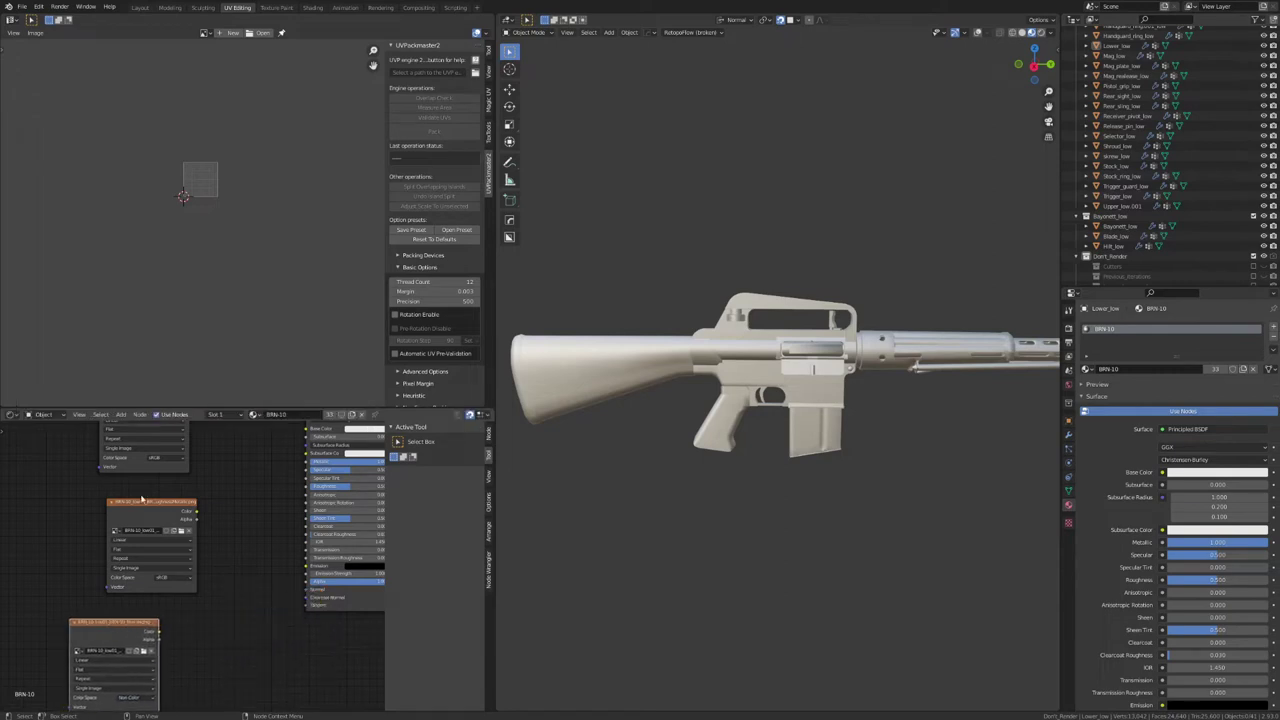
{"action": "left_click_drag", "start_coordinate": [164, 503], "coordinate": [104, 504]}
{"action": "middle_click_drag", "start_coordinate": [143, 504], "coordinate": [214, 564]}
{"action": "scroll", "coordinate": [211, 535], "scroll_direction": "down", "scroll_amount": 5}
{"action": "left_click_drag", "start_coordinate": [191, 623], "coordinate": [134, 580]}
{"action": "left_click_drag", "start_coordinate": [213, 466], "coordinate": [156, 471]}
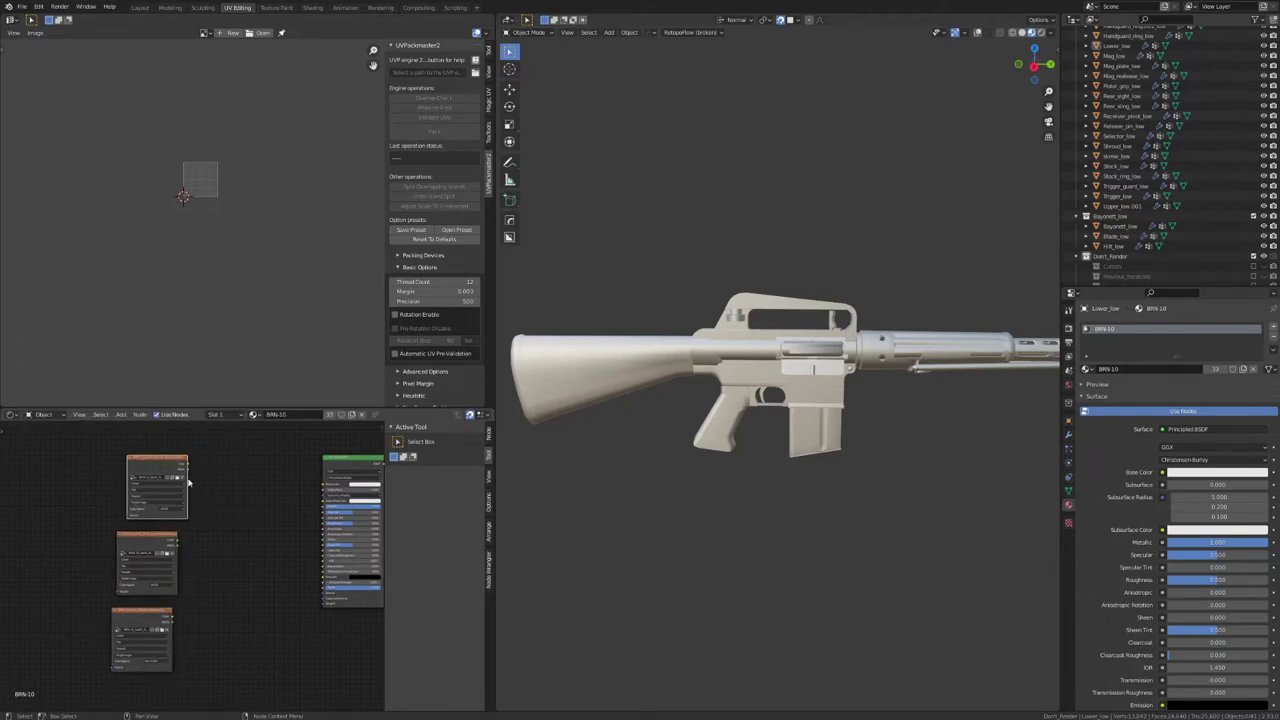
Step: Add a Separate RGB node between the OcclusionRoughnessMetallic texture and the Principled BSDF
{"action": "middle_click_drag", "start_coordinate": [214, 527], "coordinate": [251, 494]}
{"action": "scroll", "coordinate": [257, 525], "scroll_direction": "up", "scroll_amount": 3}
{"action": "scroll", "coordinate": [251, 494], "scroll_direction": "up", "scroll_amount": 1}
{"action": "middle_click_drag", "start_coordinate": [256, 543], "coordinate": [241, 536]}
{"action": "key", "text": "shift+a"}
{"action": "left_click", "coordinate": [249, 539]}
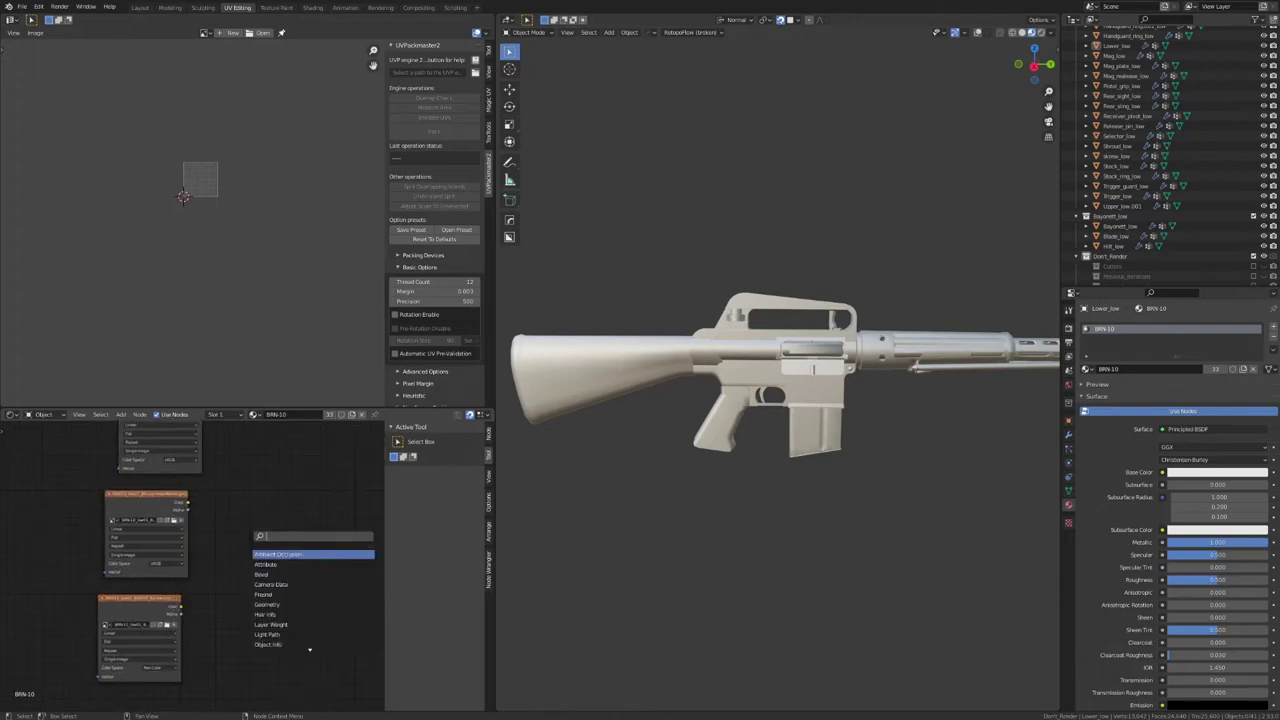
{"action": "type", "text": "sep"}
{"action": "key", "text": "Down"}
{"action": "key", "text": "Return"}
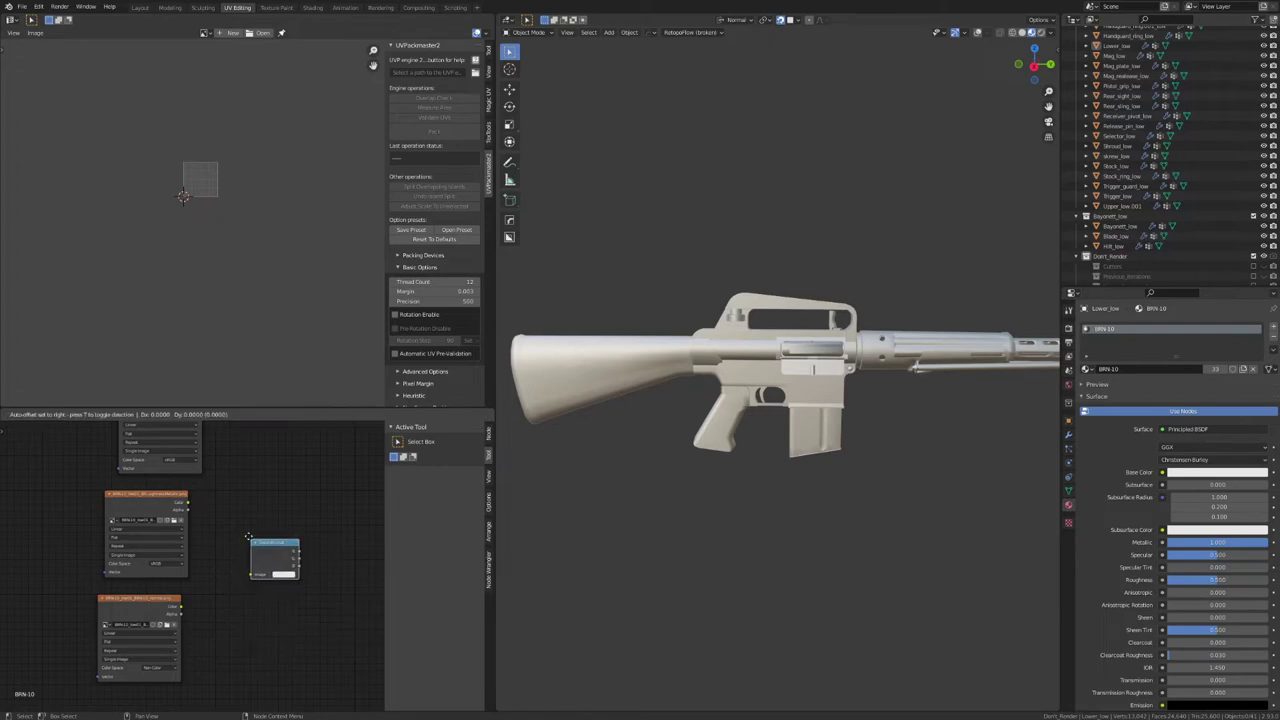
{"action": "left_click", "coordinate": [243, 511]}
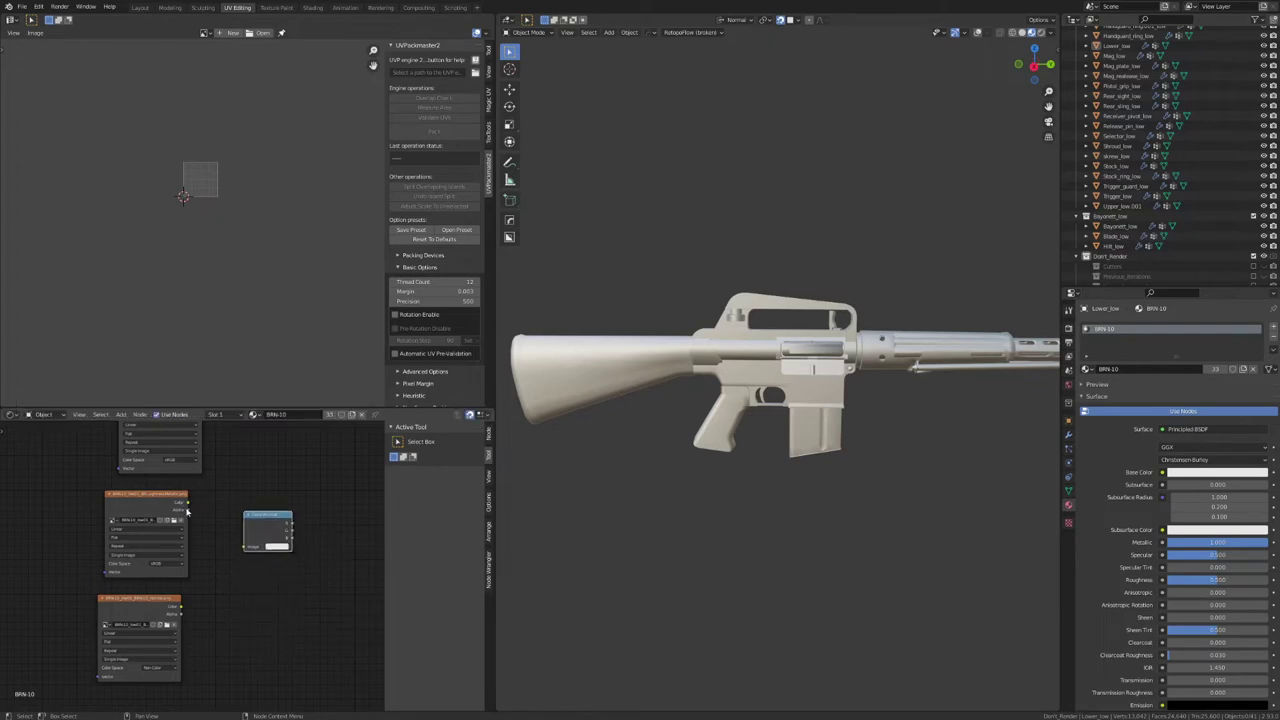
Step: Connect the OcclusionRoughnessMetallic texture's Color output to the Separate RGB node's Image input
{"action": "left_click_drag", "start_coordinate": [186, 503], "coordinate": [258, 504]}
{"action": "middle_click_drag", "start_coordinate": [330, 508], "coordinate": [254, 549]}
{"action": "scroll", "coordinate": [217, 541], "scroll_direction": "up", "scroll_amount": 1}
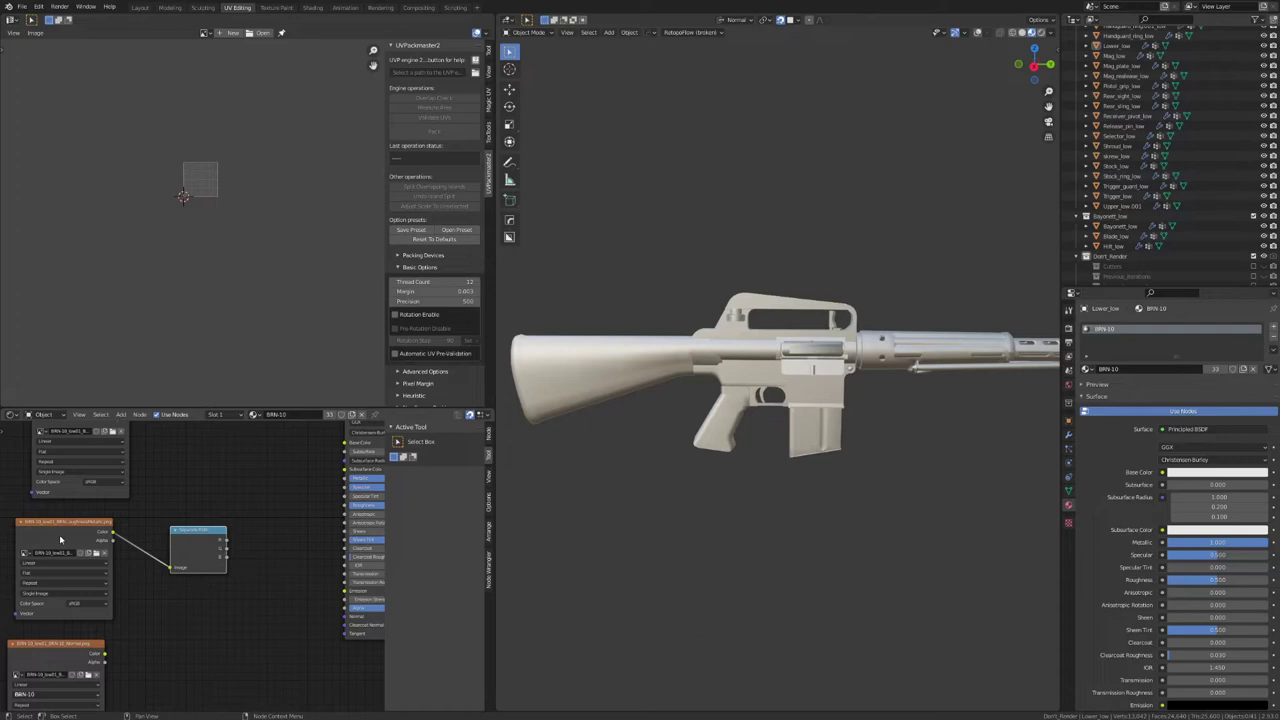
{"action": "scroll", "coordinate": [229, 559], "scroll_direction": "down", "scroll_amount": 2}
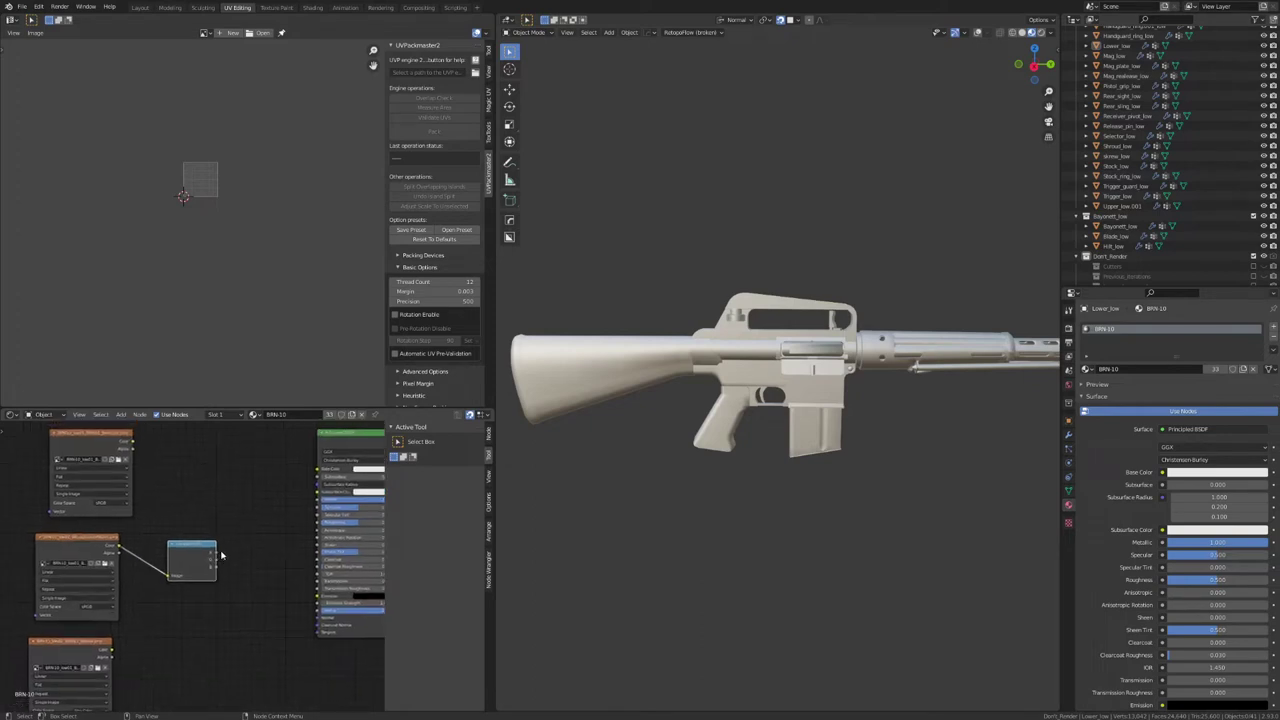
{"action": "middle_click_drag", "start_coordinate": [241, 537], "coordinate": [242, 562]}
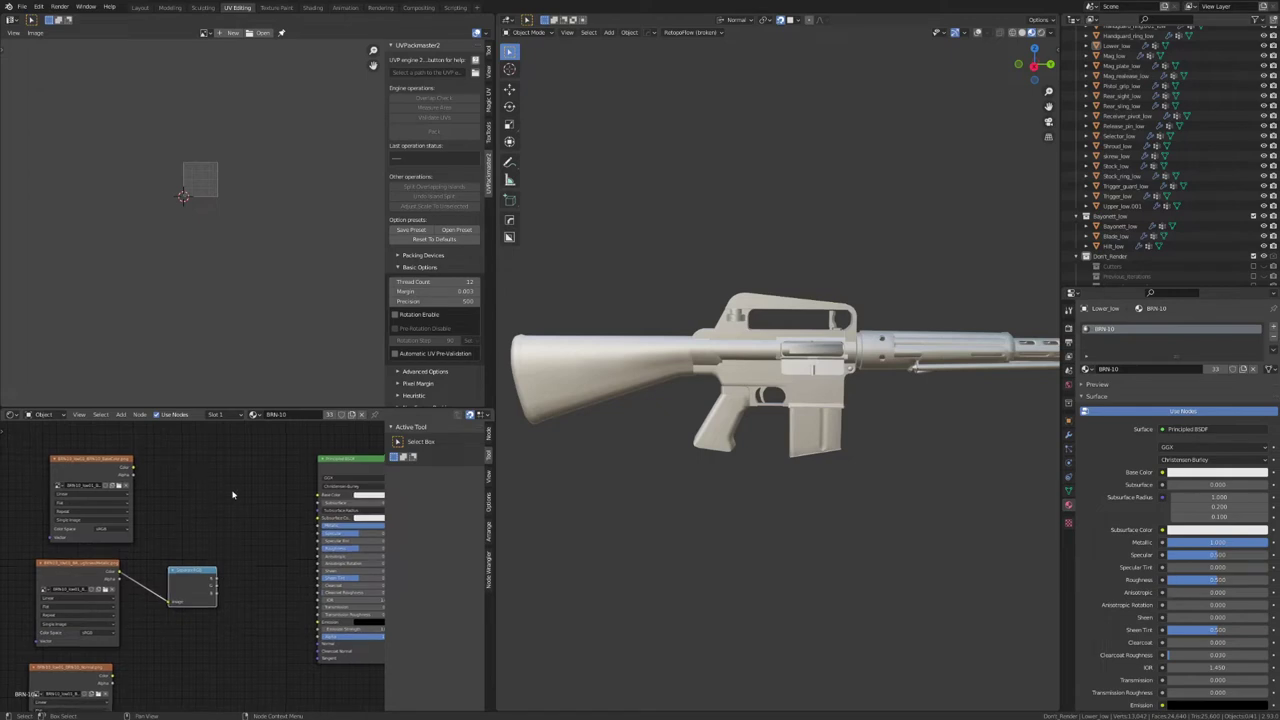
Step: Add a MixRGB node between the BaseColor texture and the Principled BSDF and set its blend mode to Multiply
{"action": "left_click", "coordinate": [232, 492]}
{"action": "key", "text": "shift+a"}
{"action": "left_click", "coordinate": [232, 491]}
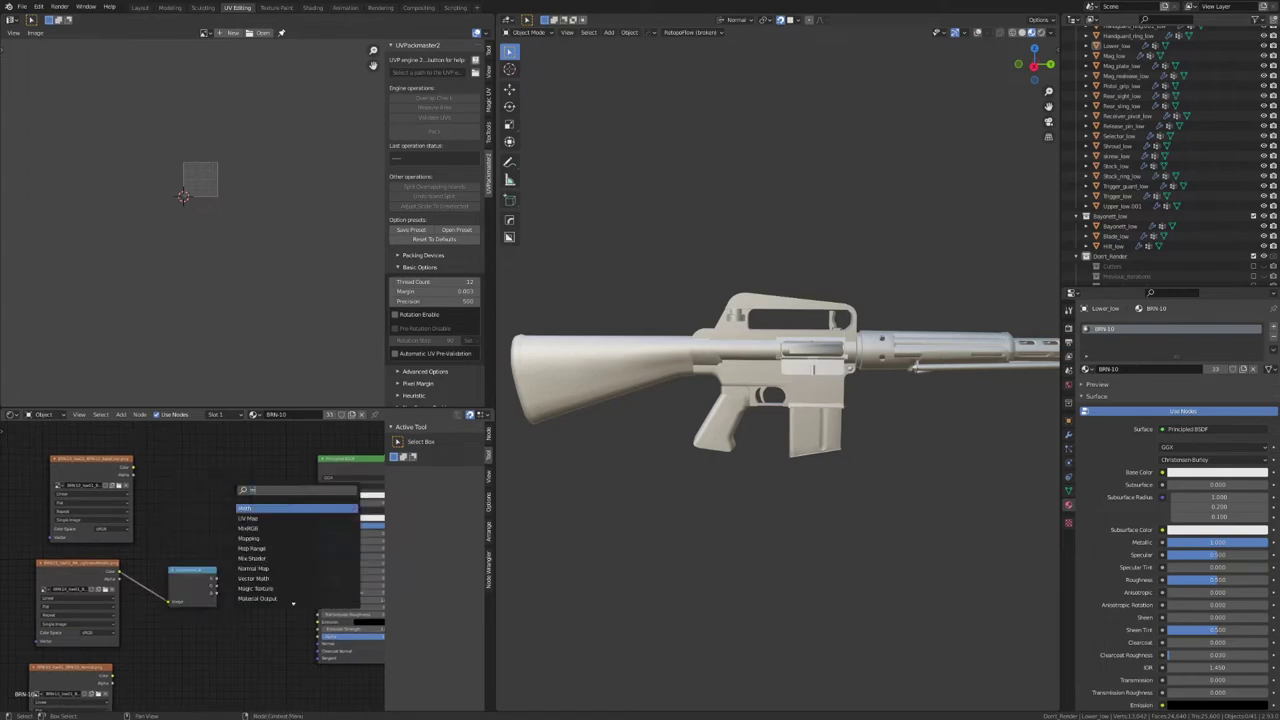
{"action": "left_click", "coordinate": [250, 528]}
{"action": "left_click", "coordinate": [237, 493]}
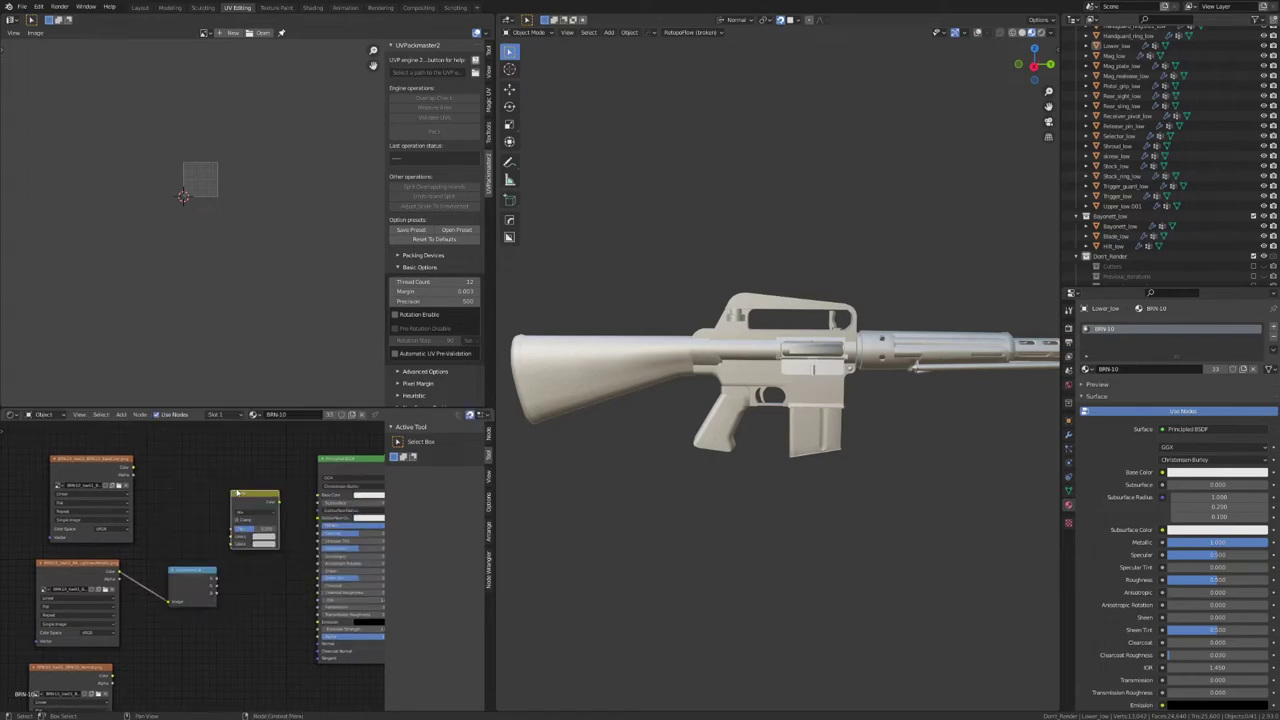
{"action": "left_click", "coordinate": [259, 514]}
{"action": "left_click", "coordinate": [258, 541]}
Step: Make the Shader Editor area wider and taller and frame the Multiply and Separate RGB nodes
{"action": "left_click_drag", "start_coordinate": [491, 365], "coordinate": [710, 420]}
{"action": "left_click_drag", "start_coordinate": [541, 407], "coordinate": [551, 270]}
{"action": "scroll", "coordinate": [421, 425], "scroll_direction": "up", "scroll_amount": 5}
{"action": "scroll", "coordinate": [421, 425], "scroll_direction": "up", "scroll_amount": 5}
{"action": "middle_click_drag", "start_coordinate": [351, 446], "coordinate": [274, 438]}
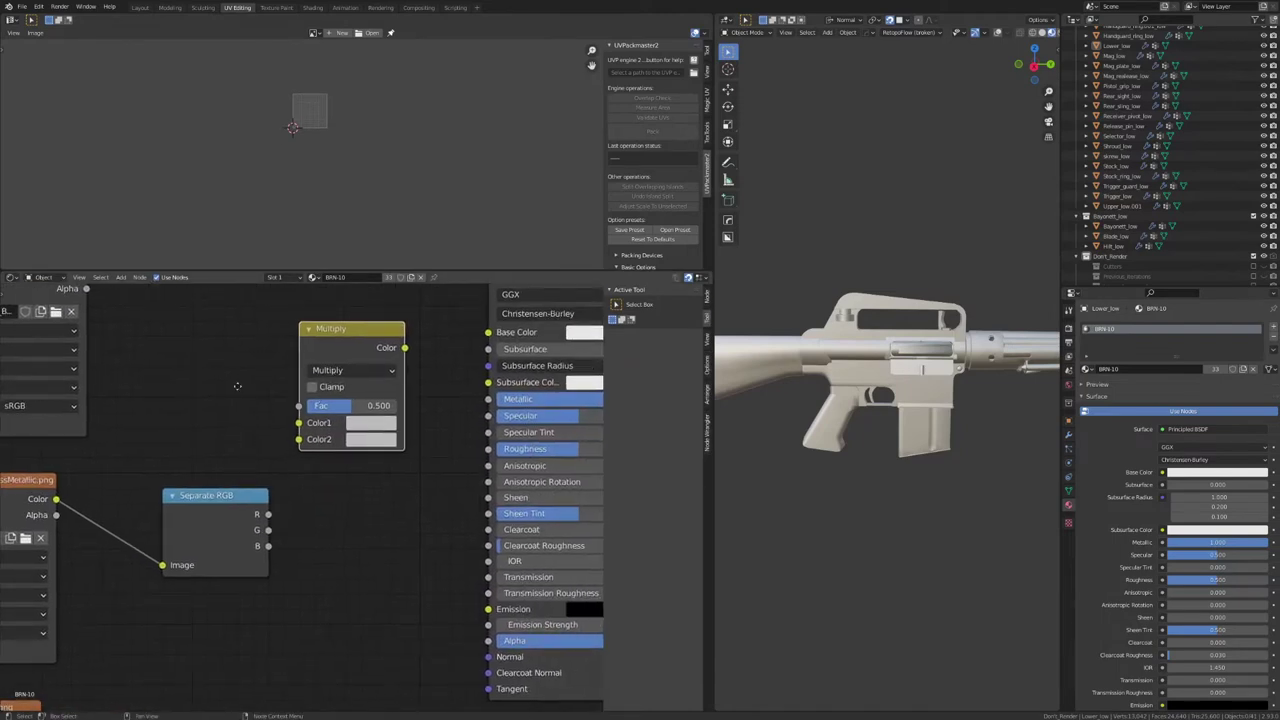
{"action": "middle_click_drag", "start_coordinate": [237, 386], "coordinate": [288, 433]}
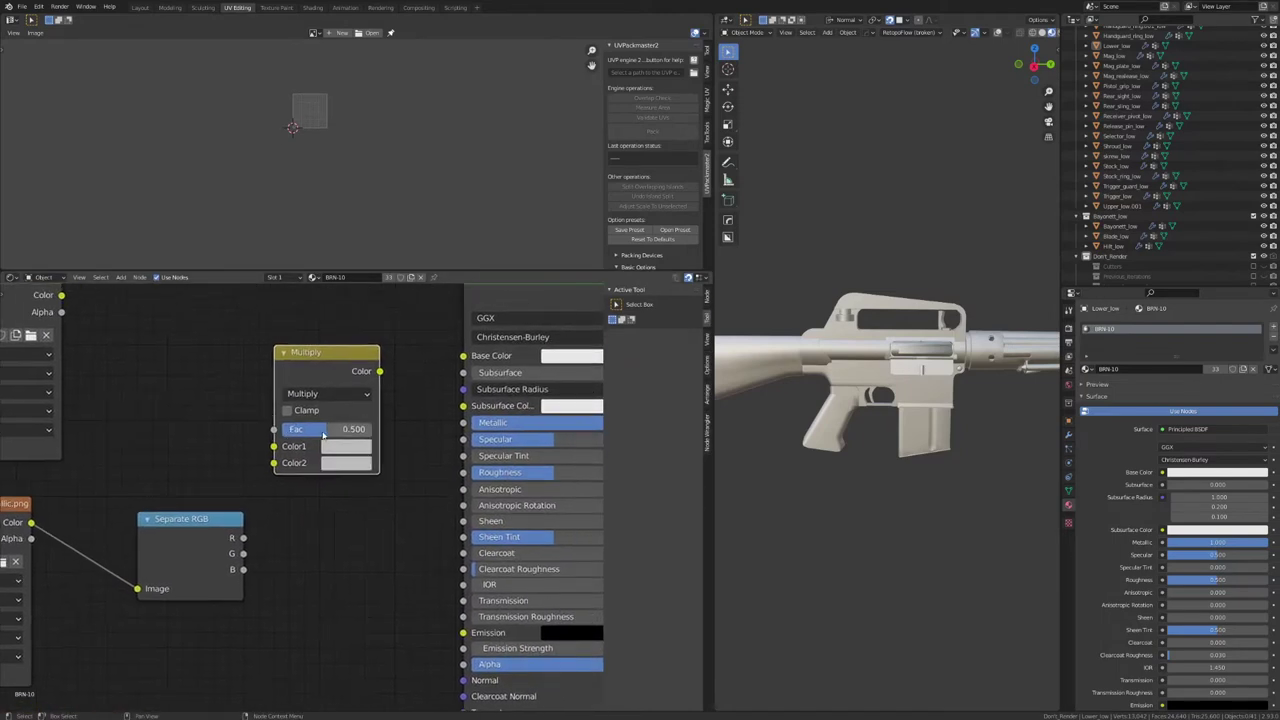
Step: Set the Multiply node's Fac to 1, feeding BaseColor's Color into Color1 and Separate RGB's R output into Color2
{"action": "left_click", "coordinate": [323, 429]}
{"action": "type", "text": "1"}
{"action": "key", "text": "Return"}
{"action": "middle_click_drag", "start_coordinate": [184, 444], "coordinate": [250, 483]}
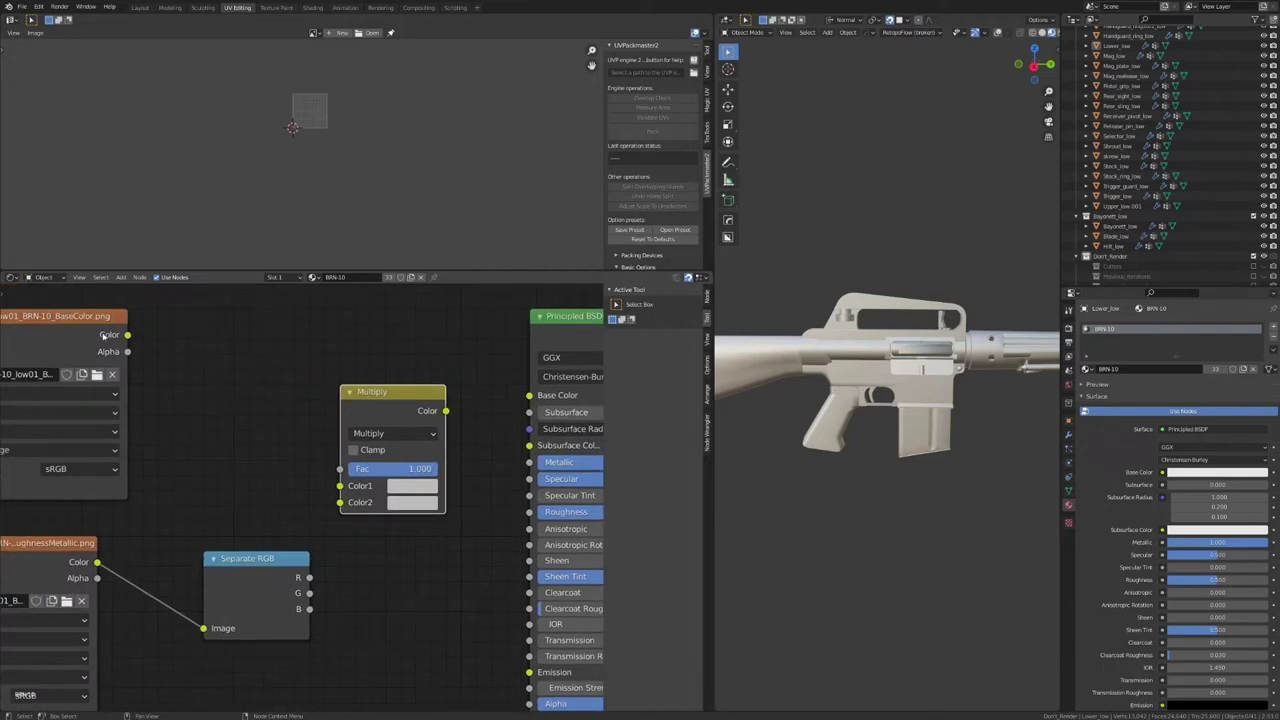
{"action": "left_click_drag", "start_coordinate": [128, 335], "coordinate": [341, 486]}
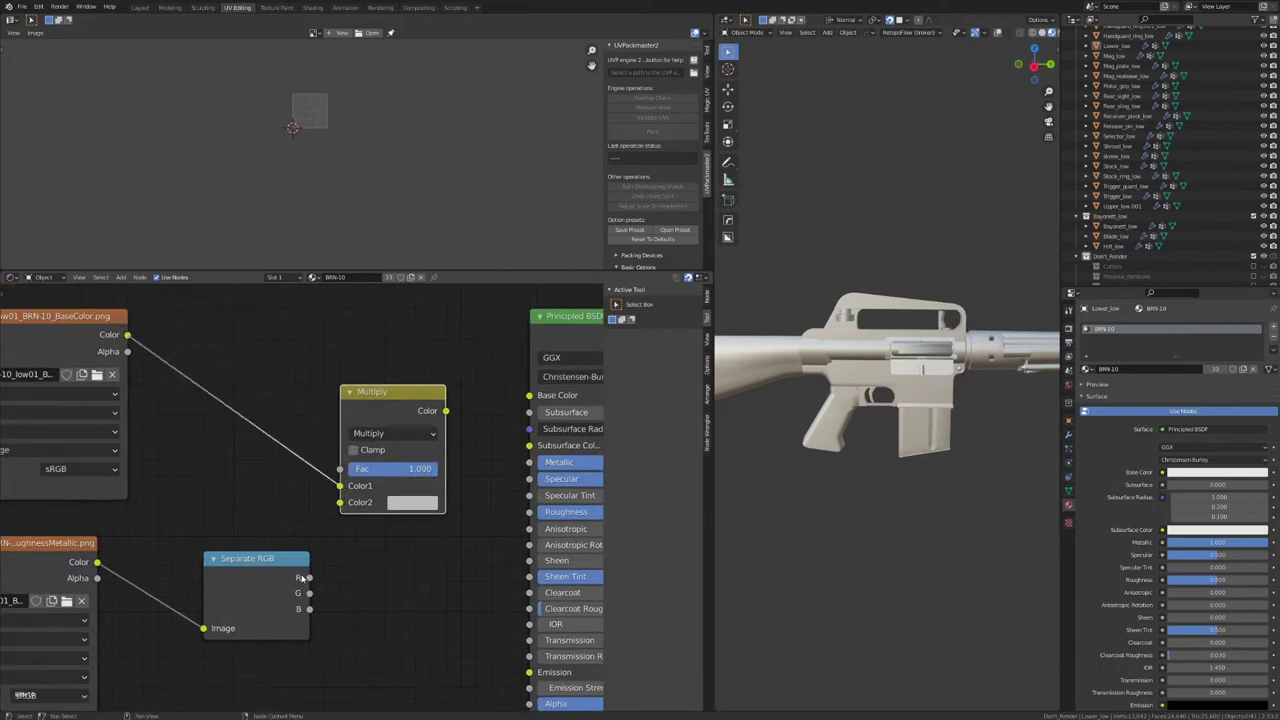
{"action": "left_click_drag", "start_coordinate": [310, 578], "coordinate": [340, 502]}
Step: Move the Separate RGB node away from the Multiply node, and connect Multiply's Color output to the Principled BSDF's Base Color
{"action": "scroll", "coordinate": [411, 588], "scroll_direction": "down", "scroll_amount": 2}
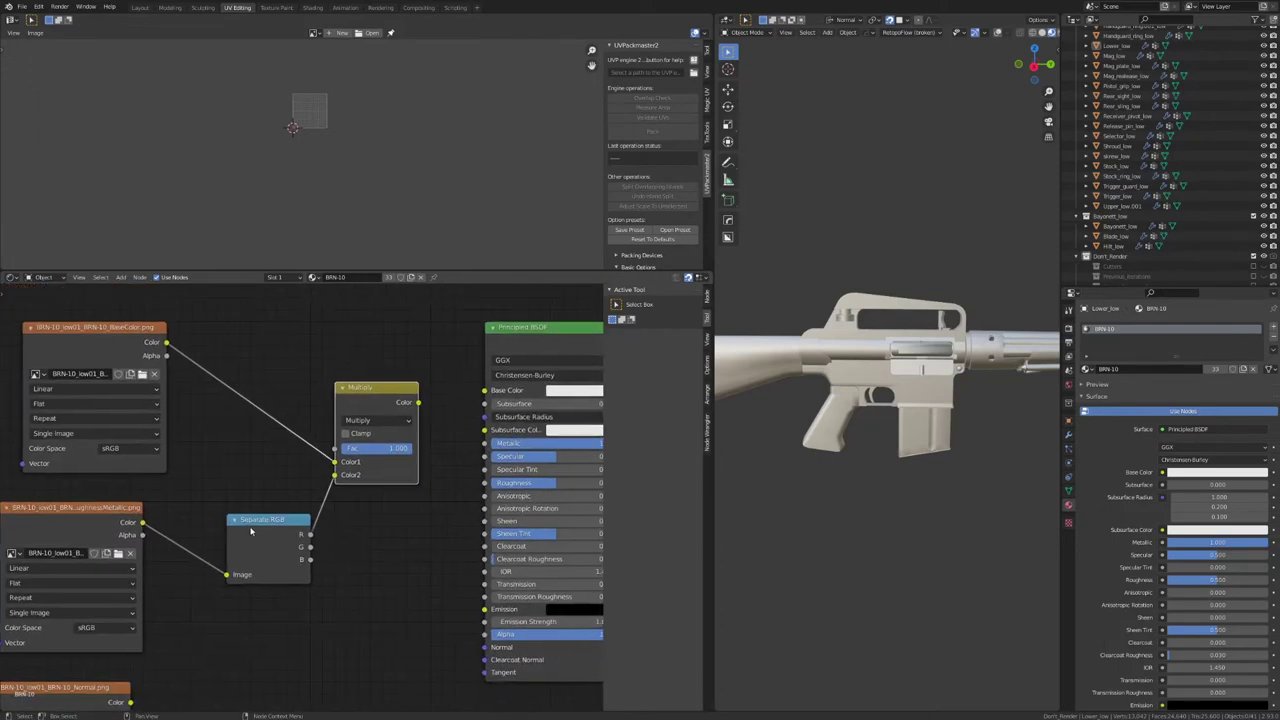
{"action": "left_click_drag", "start_coordinate": [251, 532], "coordinate": [229, 521]}
{"action": "scroll", "coordinate": [315, 565], "scroll_direction": "down", "scroll_amount": 1}
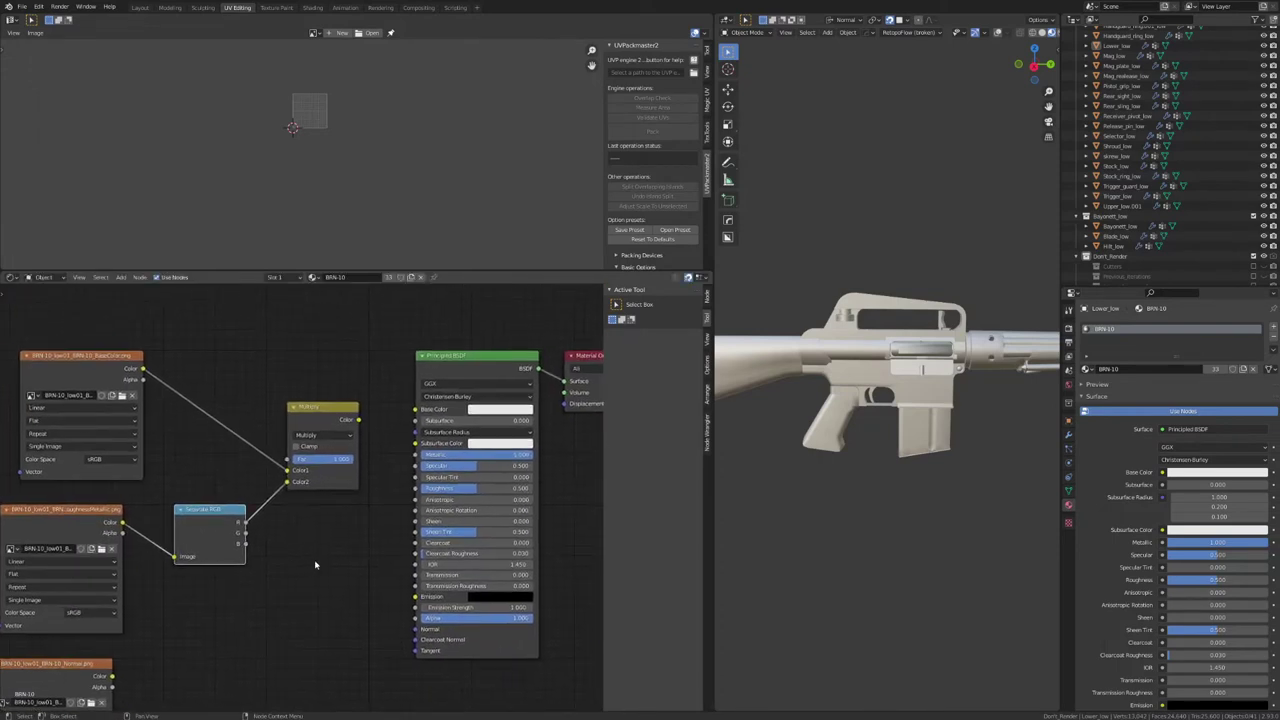
{"action": "scroll", "coordinate": [351, 560], "scroll_direction": "down", "scroll_amount": 1}
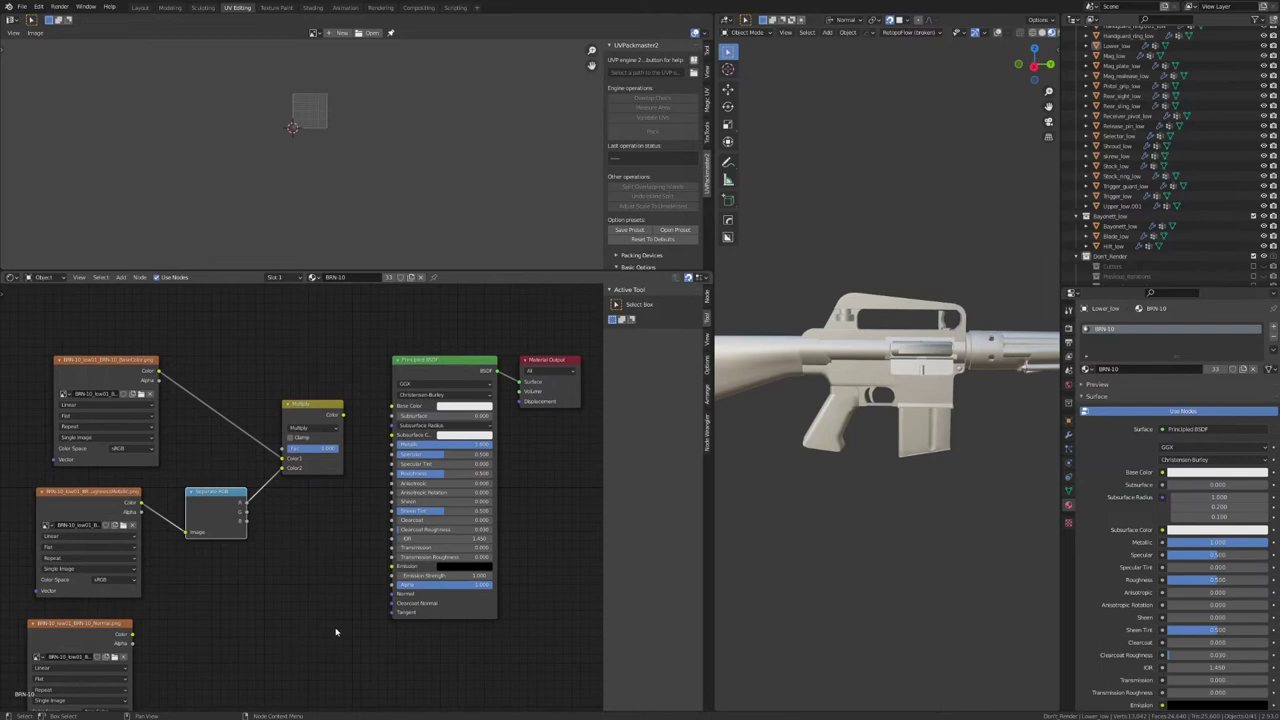
{"action": "middle_click_drag", "start_coordinate": [263, 496], "coordinate": [246, 537]}
{"action": "middle_click_drag", "start_coordinate": [323, 521], "coordinate": [311, 530]}
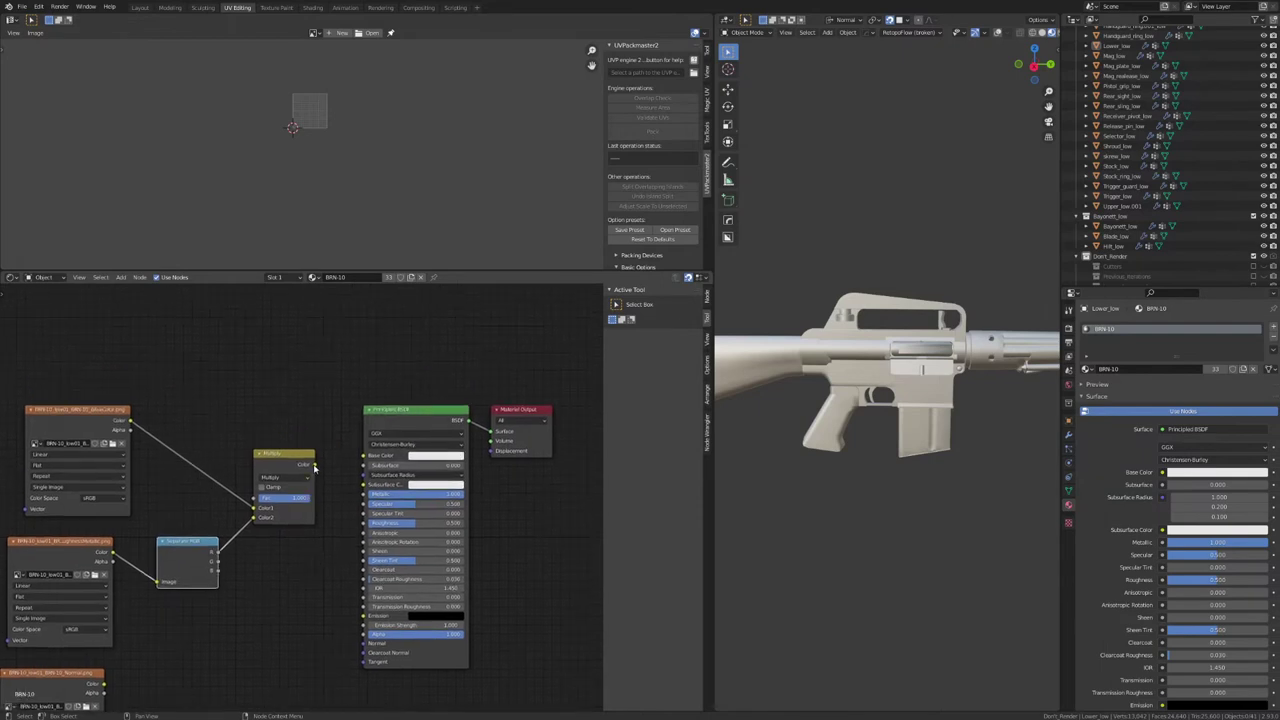
{"action": "mouse_move", "coordinate": [314, 467]}
{"action": "left_mouse_down"}
{"action": "mouse_move", "coordinate": [366, 468]}
{"action": "mouse_move", "coordinate": [368, 456]}
{"action": "left_mouse_up"}
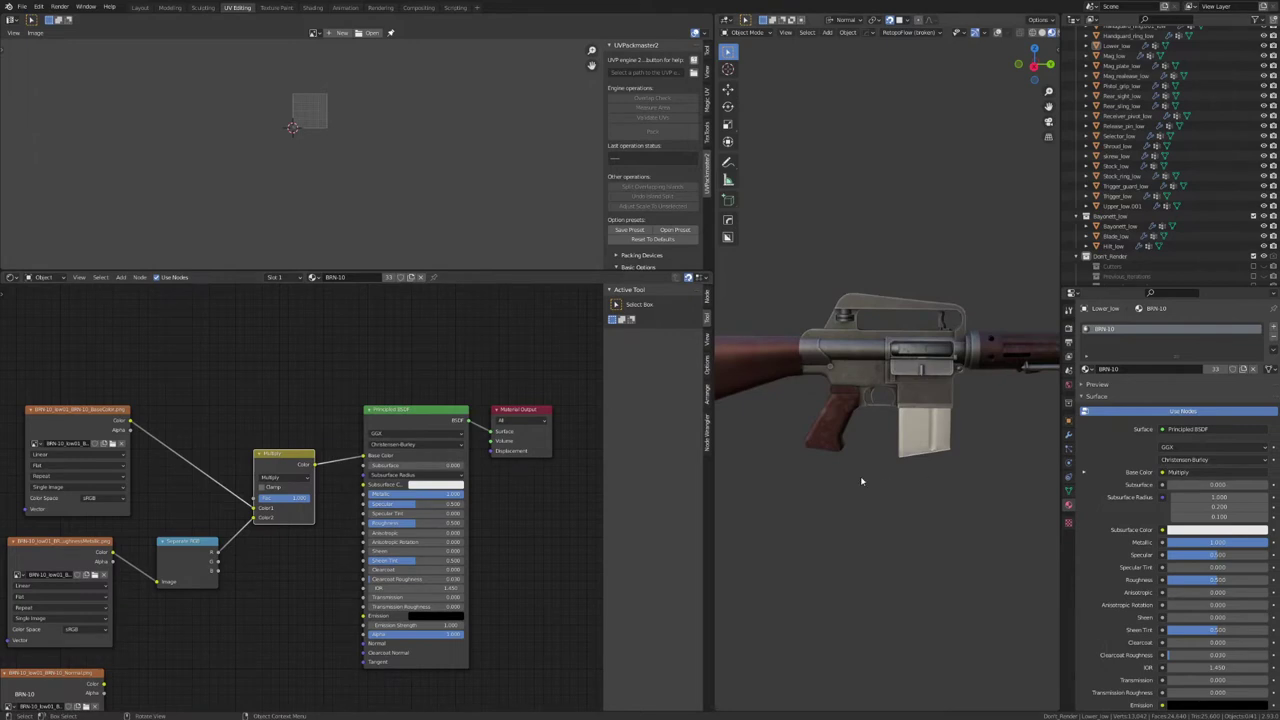
{"action": "scroll", "coordinate": [838, 450], "scroll_direction": "up", "scroll_amount": 3}
{"action": "mouse_move", "coordinate": [838, 450]}
{"action": "middle_mouse_down"}
{"action": "mouse_move", "coordinate": [943, 403]}
{"action": "mouse_move", "coordinate": [800, 425]}
{"action": "mouse_move", "coordinate": [838, 440]}
{"action": "middle_mouse_up"}
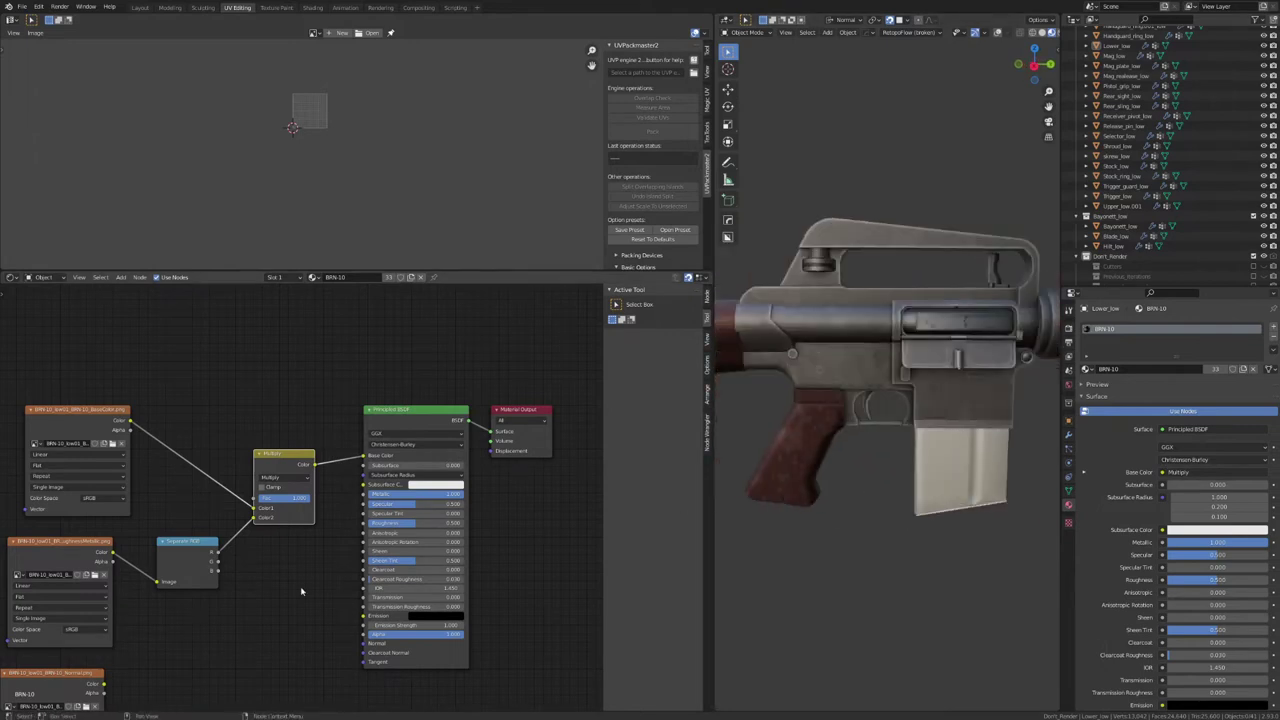
Step: Connect the Separate RGB node's G output to Roughness and its B output to Metallic on the Principled BSDF
{"action": "middle_click_drag", "start_coordinate": [301, 591], "coordinate": [321, 557]}
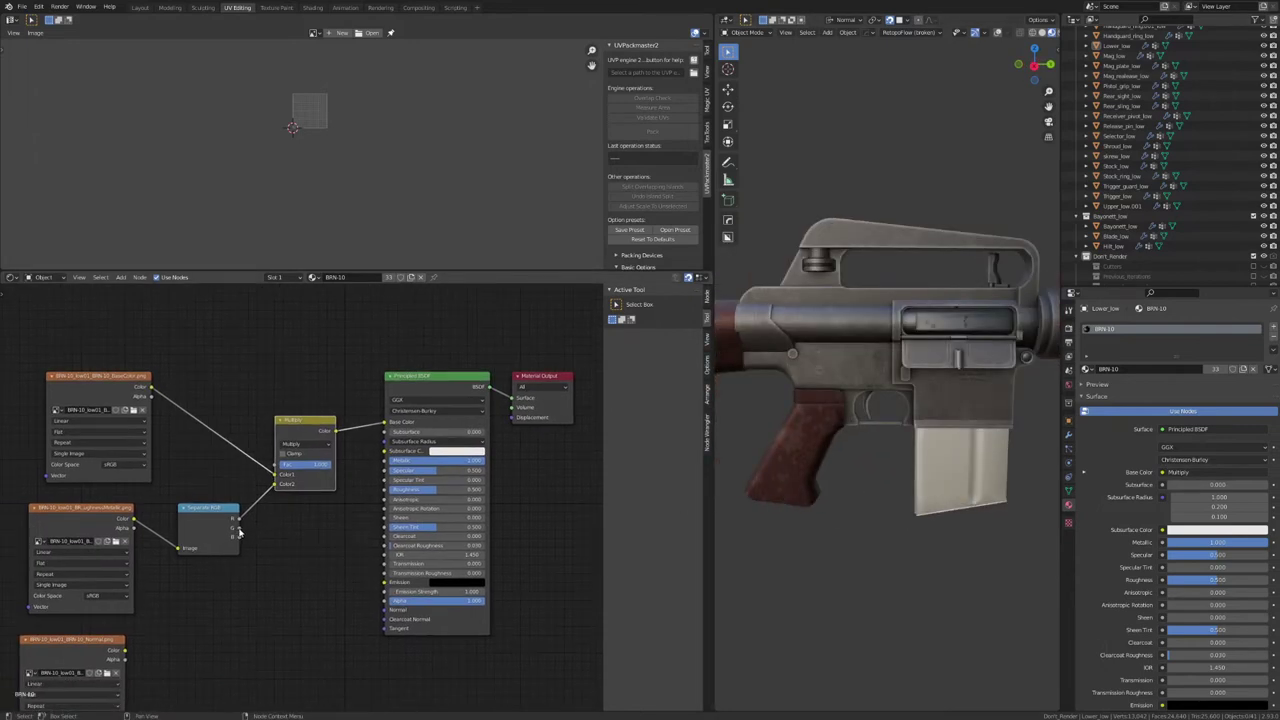
{"action": "mouse_move", "coordinate": [239, 531]}
{"action": "left_mouse_down"}
{"action": "mouse_move", "coordinate": [371, 514]}
{"action": "mouse_move", "coordinate": [388, 490]}
{"action": "left_mouse_up"}
{"action": "middle_click_drag", "start_coordinate": [245, 583], "coordinate": [292, 538]}
{"action": "mouse_move", "coordinate": [287, 501]}
{"action": "left_mouse_down"}
{"action": "mouse_move", "coordinate": [438, 411]}
{"action": "mouse_move", "coordinate": [434, 421]}
{"action": "left_mouse_up"}
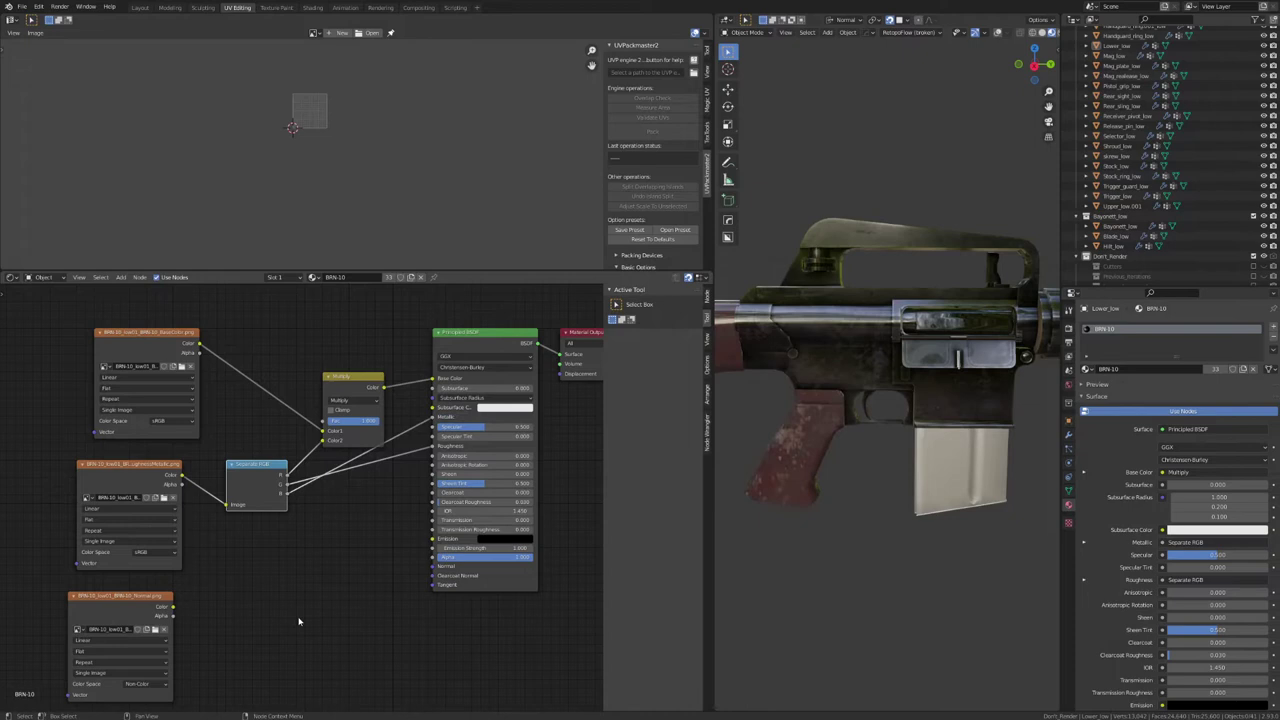
Step: Add a Normal Map node beside the Normal texture node
{"action": "middle_click_drag", "start_coordinate": [297, 617], "coordinate": [336, 573]}
{"action": "key", "text": "shift+a"}
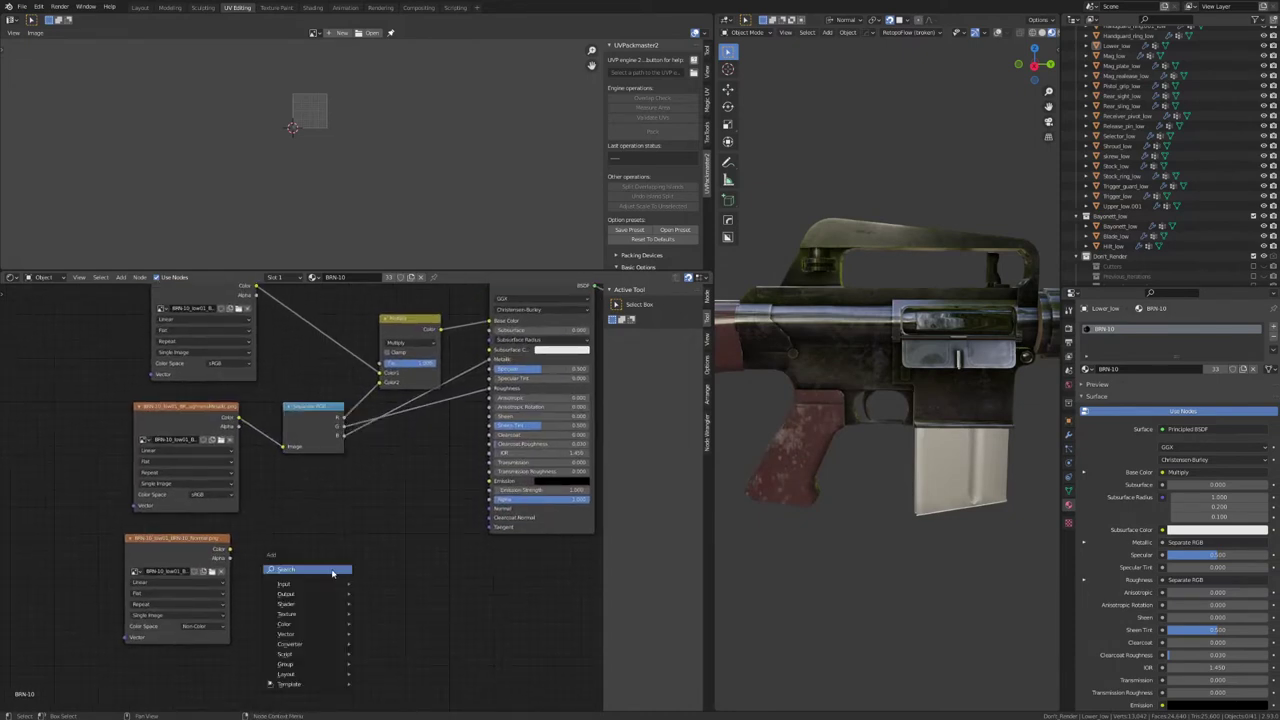
{"action": "type", "text": "nor"}
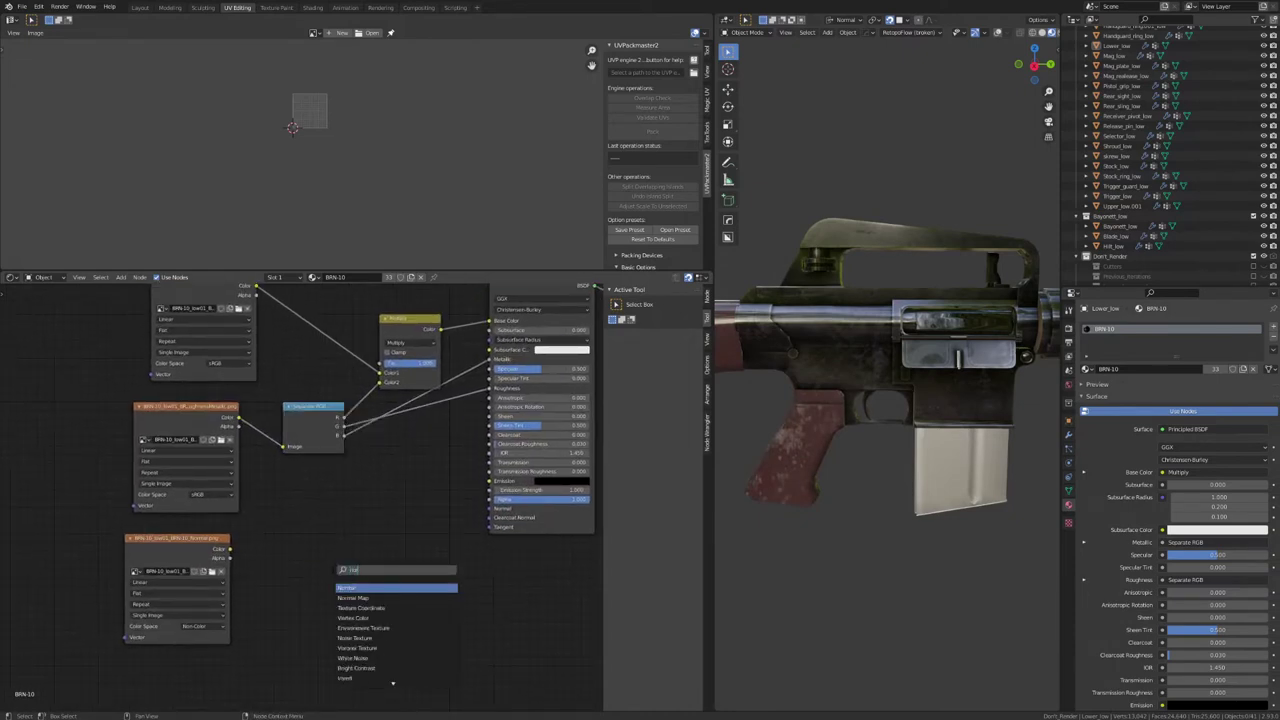
{"action": "key", "text": "Down"}
{"action": "key", "text": "Return"}
{"action": "left_click", "coordinate": [324, 537]}
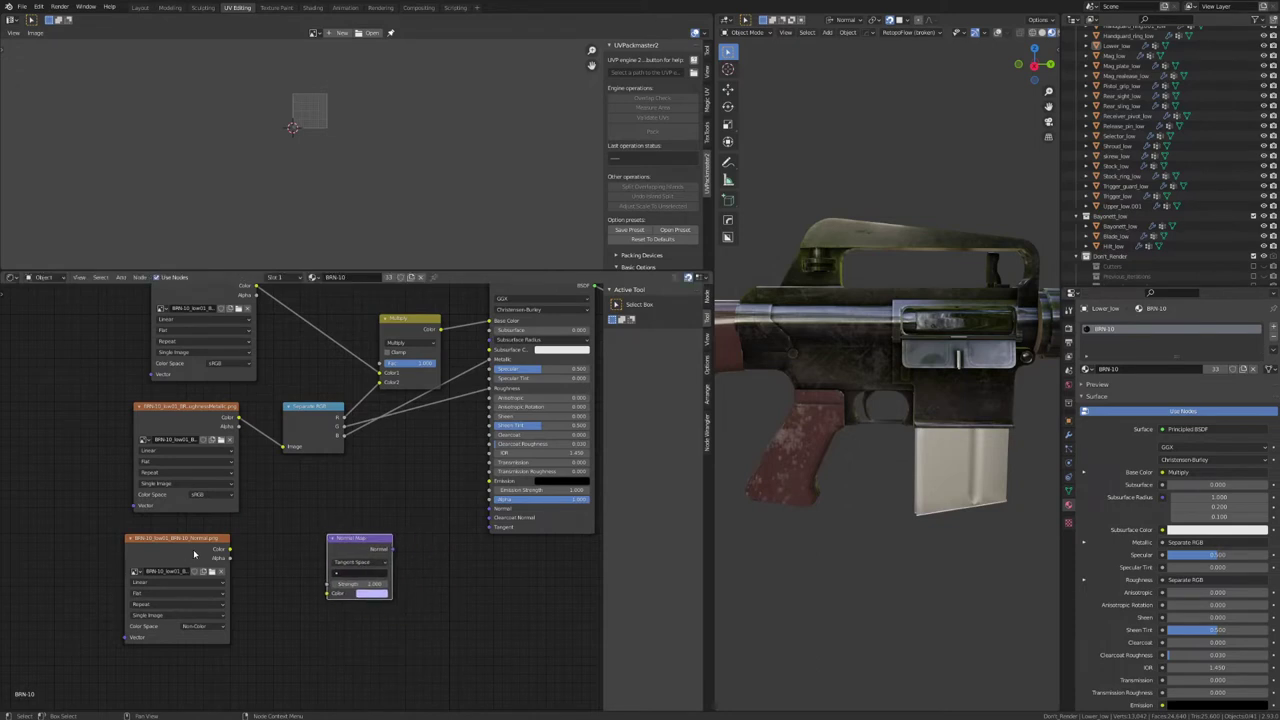
Step: Connect the Normal texture's Color to the Normal Map node and its Normal output to the Principled BSDF's Normal input
{"action": "left_click_drag", "start_coordinate": [232, 552], "coordinate": [330, 595]}
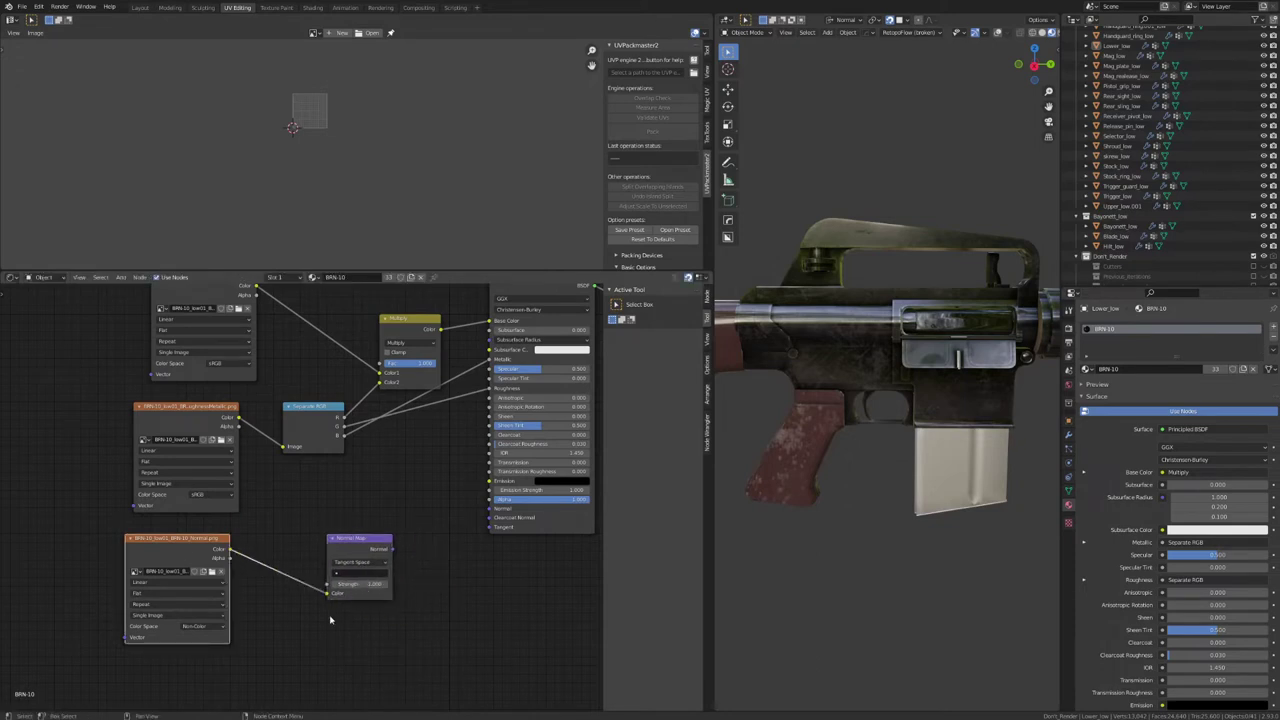
{"action": "scroll", "coordinate": [328, 600], "scroll_direction": "up", "scroll_amount": 1}
{"action": "middle_click_drag", "start_coordinate": [325, 628], "coordinate": [286, 586]}
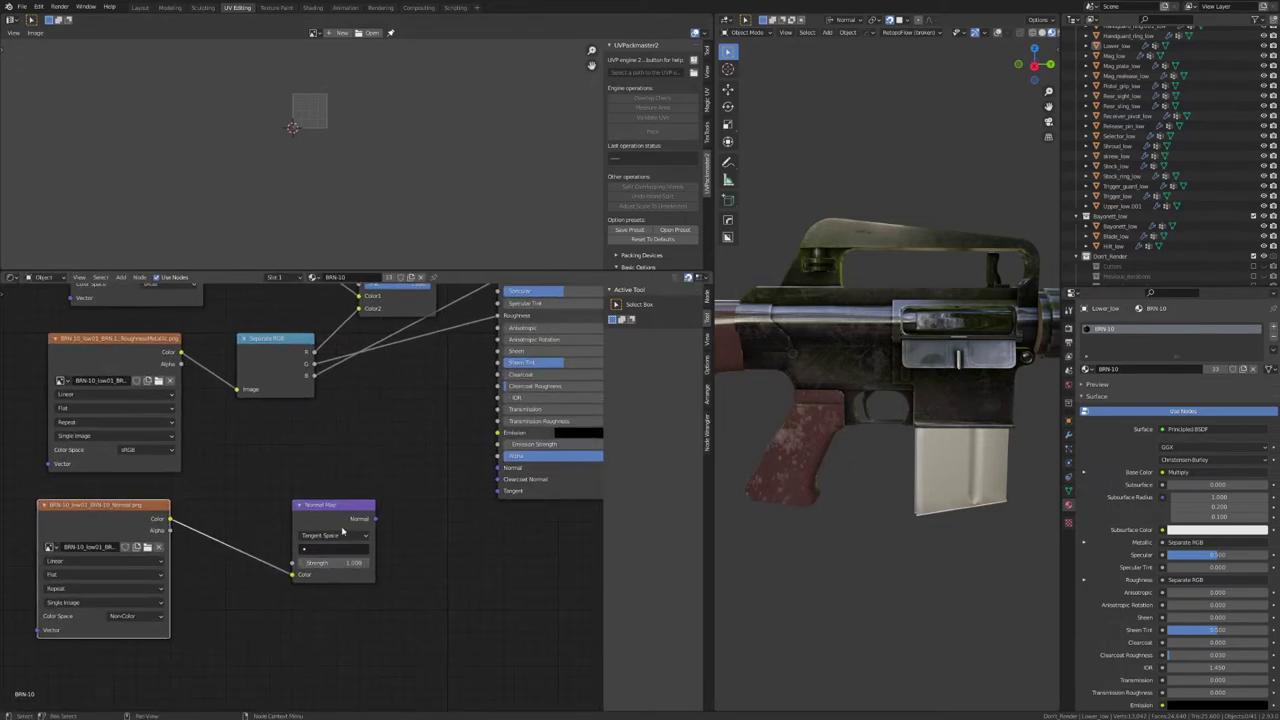
{"action": "middle_click_drag", "start_coordinate": [409, 532], "coordinate": [340, 578]}
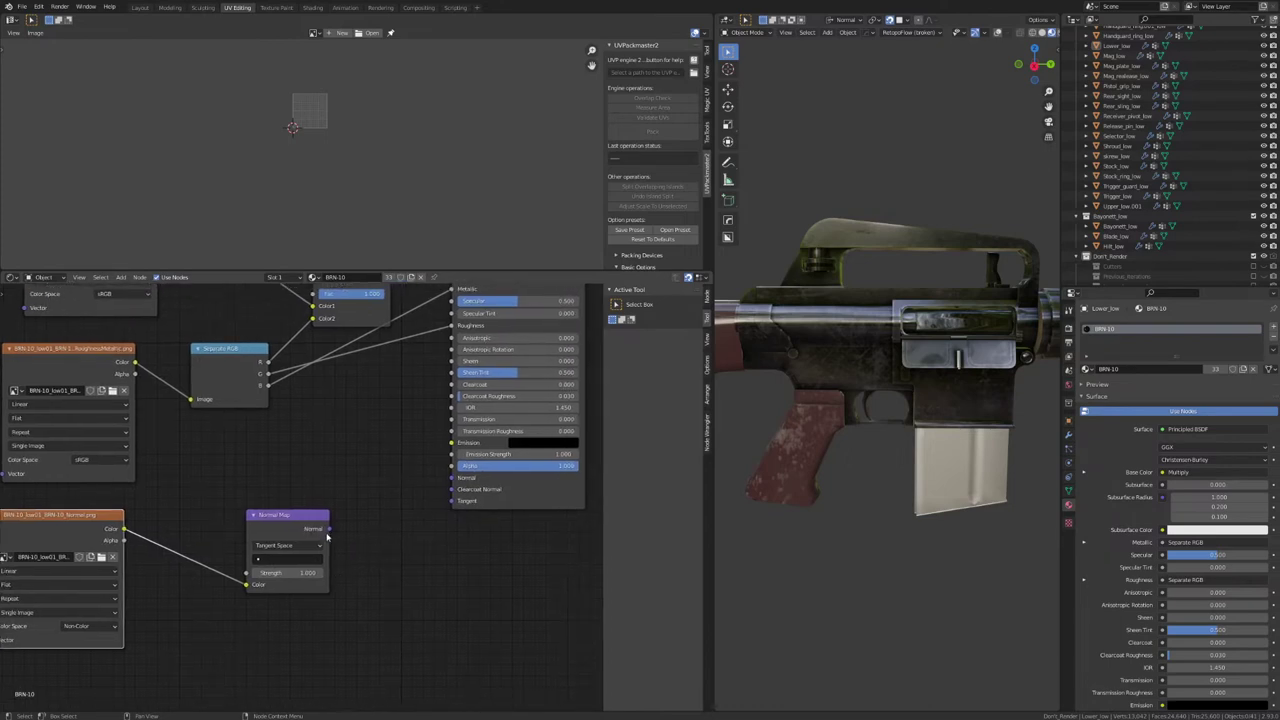
{"action": "left_click_drag", "start_coordinate": [328, 529], "coordinate": [452, 478]}
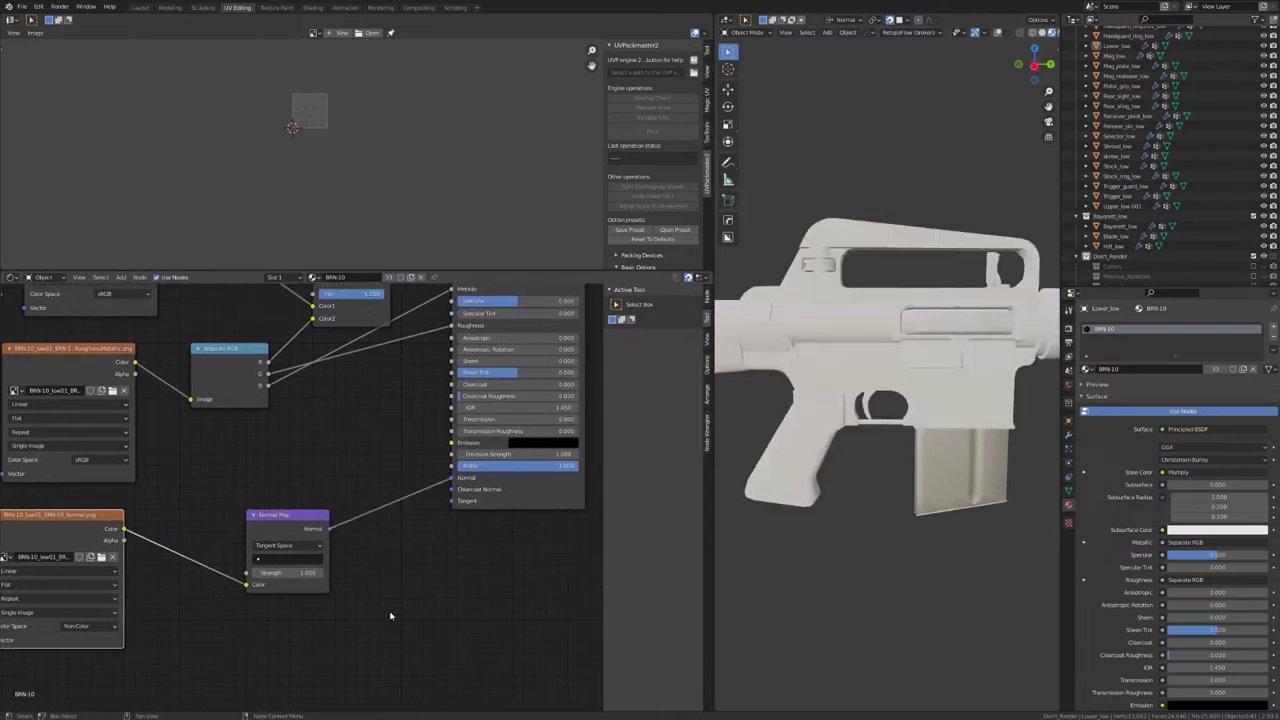
{"action": "mouse_move", "coordinate": [945, 358]}
{"action": "middle_mouse_down"}
{"action": "mouse_move", "coordinate": [873, 382]}
{"action": "mouse_move", "coordinate": [883, 457]}
{"action": "mouse_move", "coordinate": [926, 486]}
{"action": "mouse_move", "coordinate": [925, 472]}
{"action": "middle_mouse_up"}
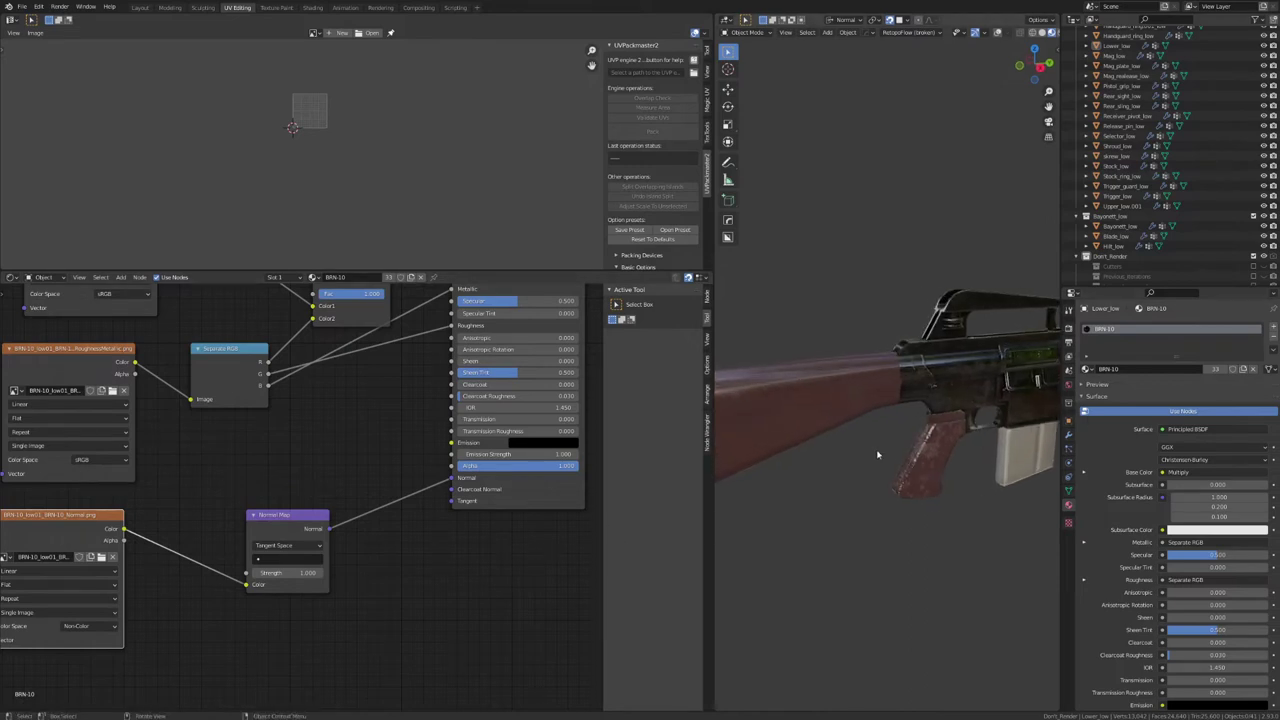
Step: Tidy the node layout by spacing out the three texture nodes and moving the Normal Map node closer to Separate RGB
{"action": "scroll", "coordinate": [281, 491], "scroll_direction": "down", "scroll_amount": 5}
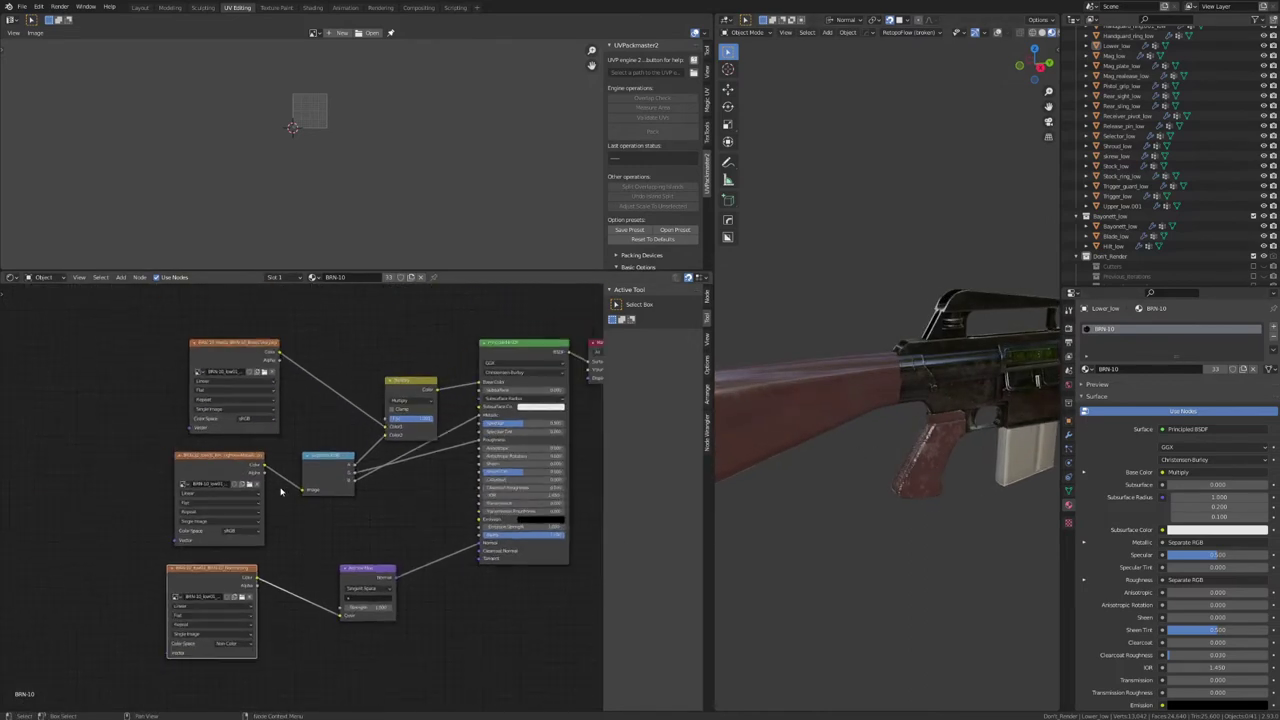
{"action": "middle_click_drag", "start_coordinate": [281, 491], "coordinate": [292, 473]}
{"action": "left_click_drag", "start_coordinate": [249, 339], "coordinate": [219, 332]}
{"action": "left_click_drag", "start_coordinate": [238, 440], "coordinate": [222, 440]}
{"action": "left_click_drag", "start_coordinate": [220, 558], "coordinate": [197, 541]}
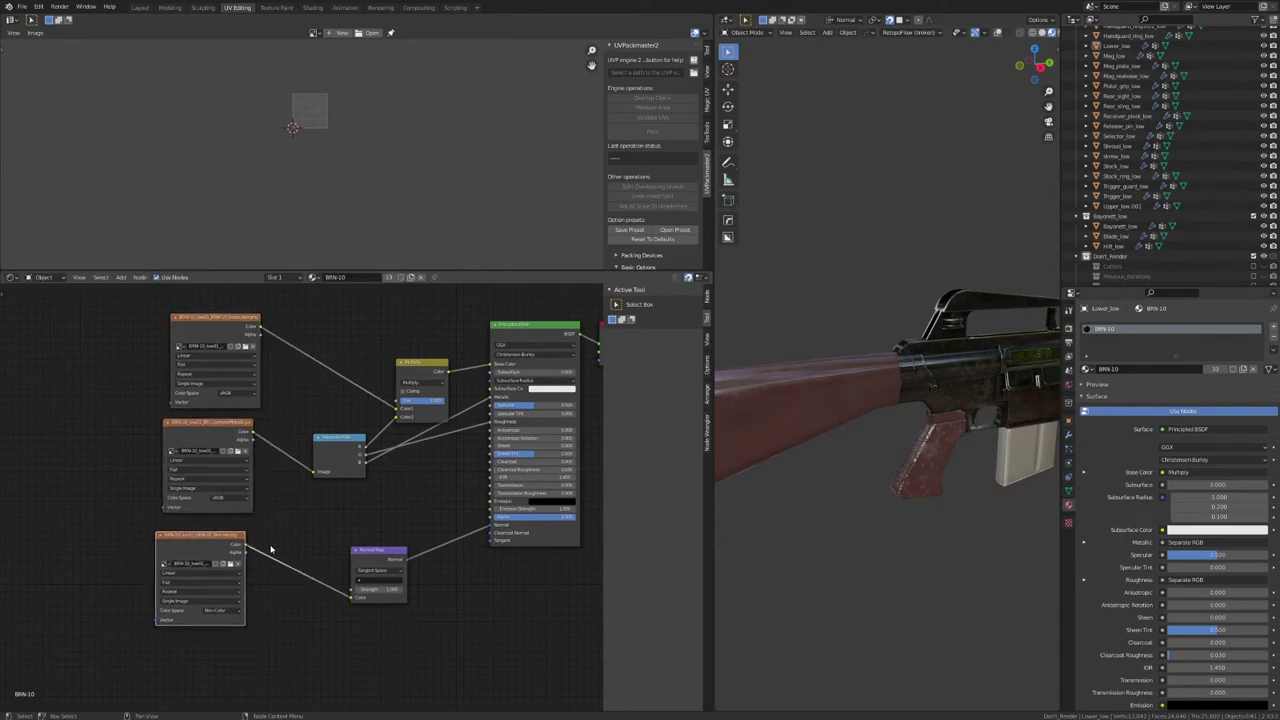
{"action": "middle_click_drag", "start_coordinate": [299, 530], "coordinate": [322, 513]}
{"action": "left_click_drag", "start_coordinate": [400, 548], "coordinate": [386, 522]}
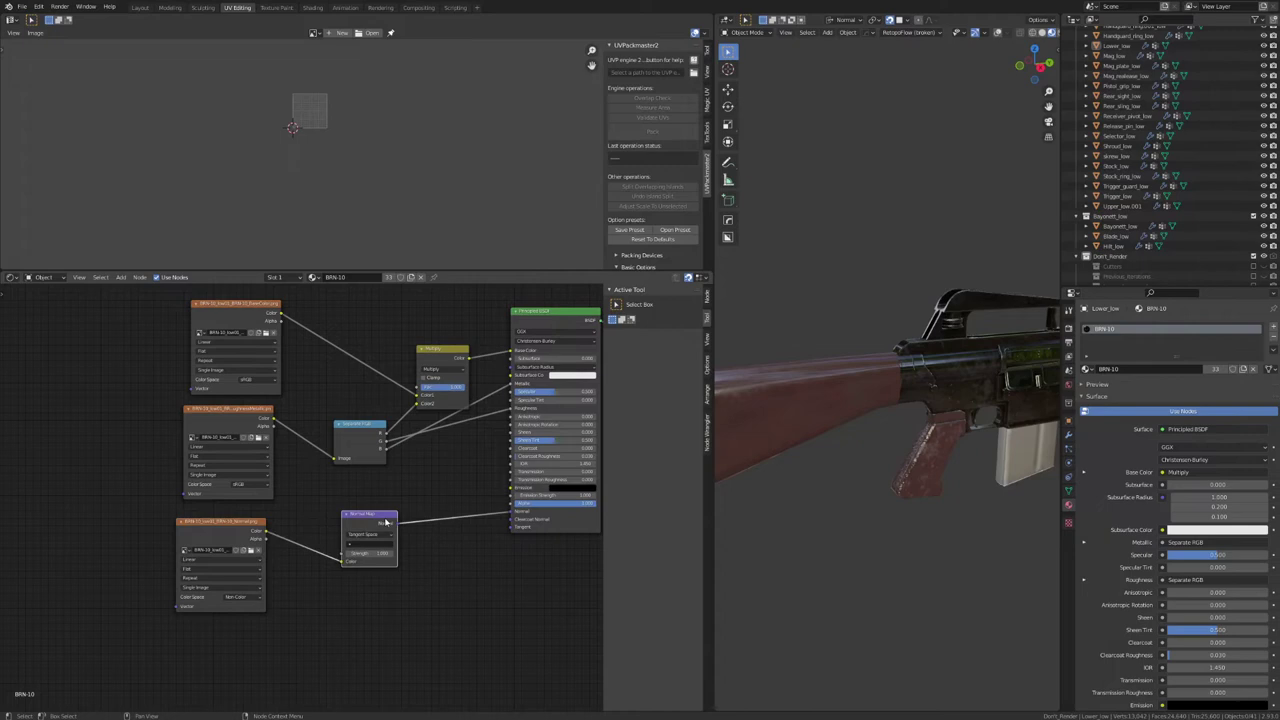
Step: Examine how the Normal texture feeds the Normal Map node and the Principled BSDF in the node tree
{"action": "middle_click_drag", "start_coordinate": [428, 497], "coordinate": [438, 515]}
{"action": "middle_click_drag", "start_coordinate": [334, 529], "coordinate": [386, 549]}
{"action": "scroll", "coordinate": [391, 569], "scroll_direction": "up", "scroll_amount": 2}
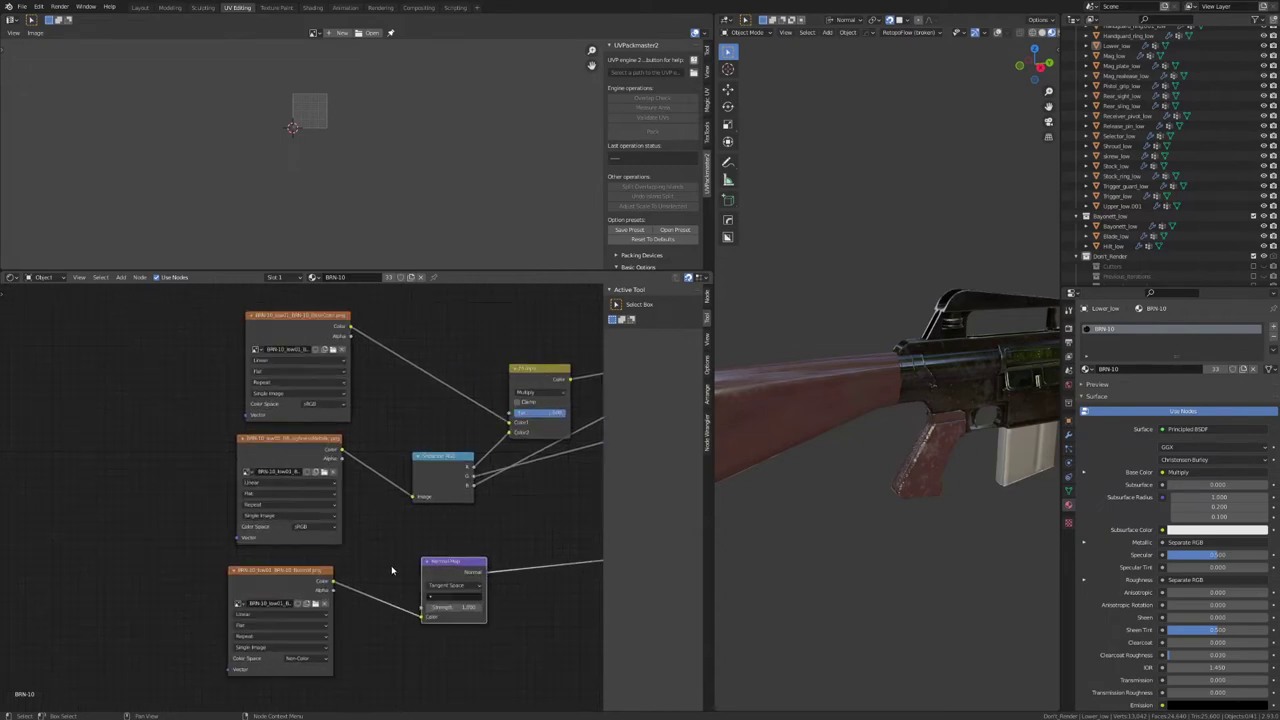
{"action": "middle_click_drag", "start_coordinate": [380, 611], "coordinate": [391, 530]}
{"action": "middle_click_drag", "start_coordinate": [435, 601], "coordinate": [404, 575]}
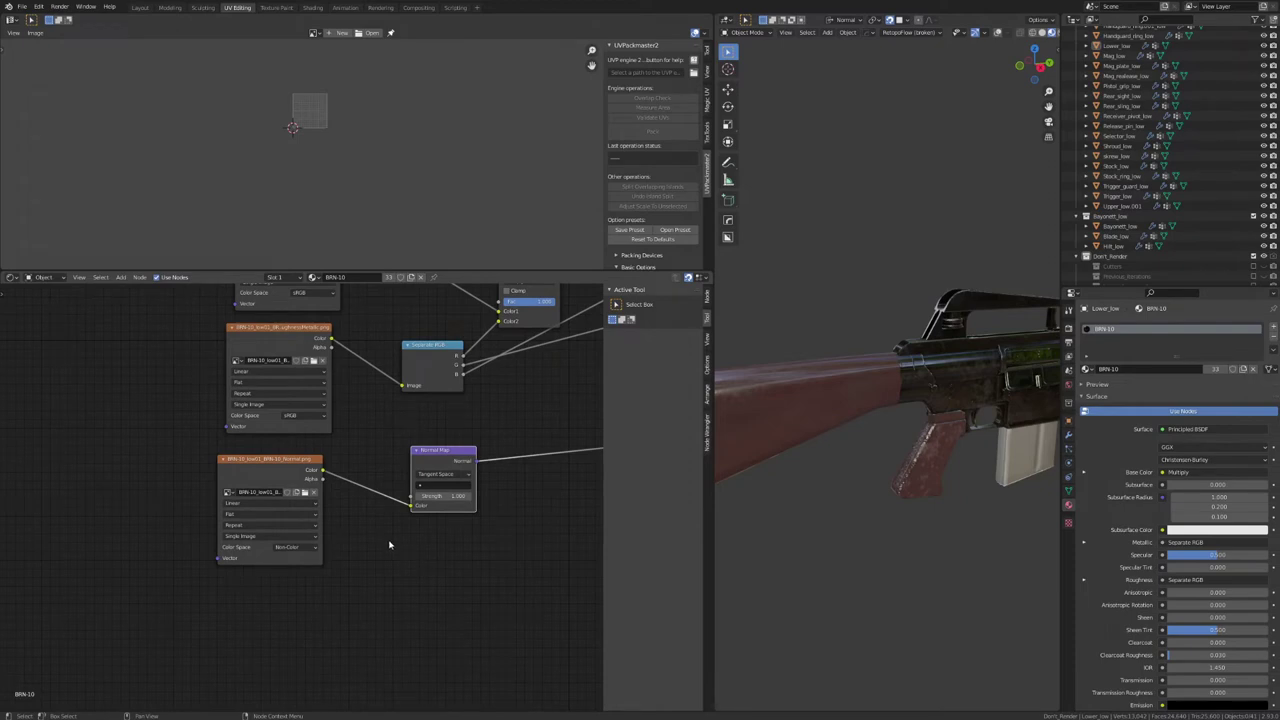
{"action": "scroll", "coordinate": [390, 545], "scroll_direction": "up", "scroll_amount": 1}
{"action": "mouse_move", "coordinate": [440, 538]}
{"action": "middle_mouse_down"}
{"action": "mouse_move", "coordinate": [412, 533]}
{"action": "mouse_move", "coordinate": [419, 549]}
{"action": "middle_mouse_up"}
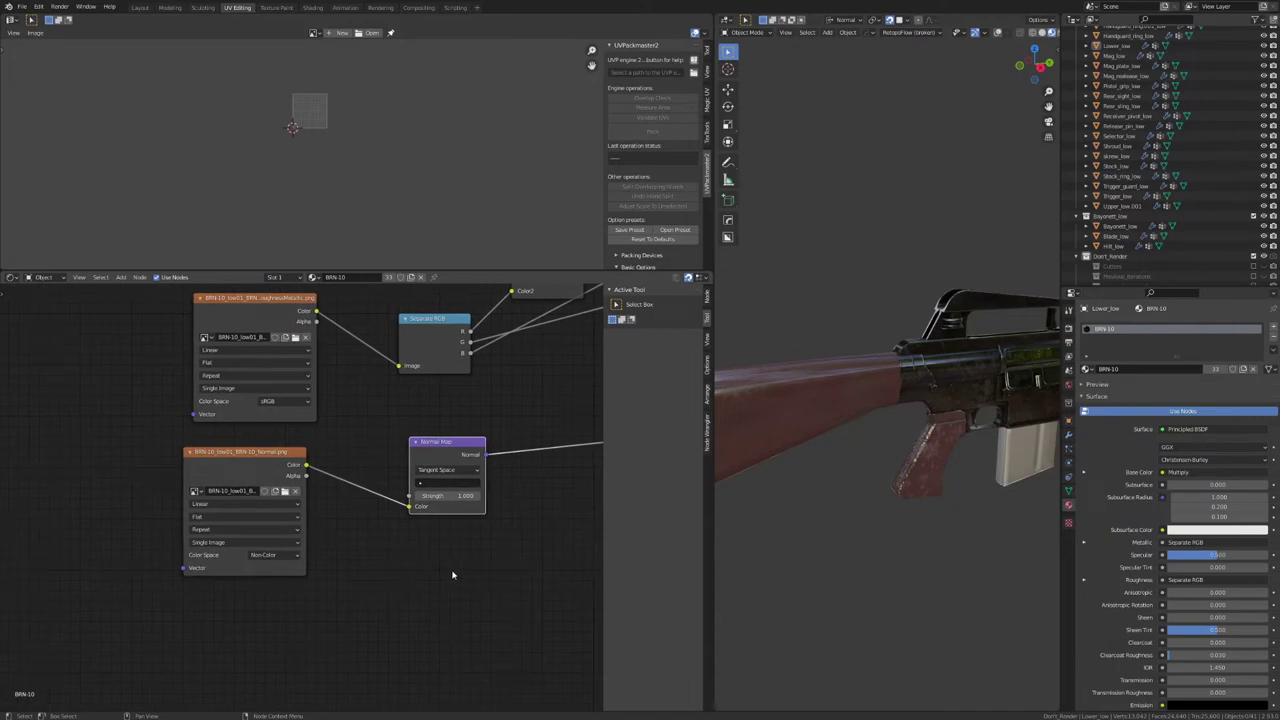
{"action": "middle_click_drag", "start_coordinate": [459, 566], "coordinate": [426, 564]}
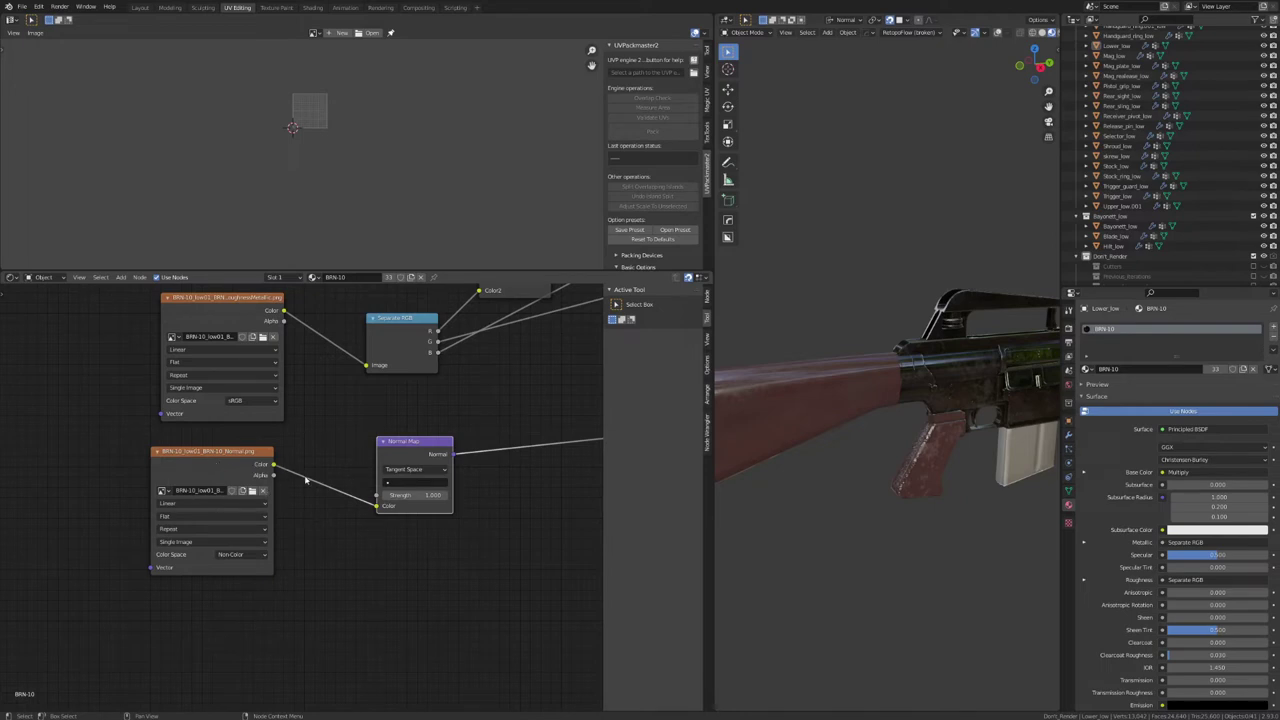
{"action": "scroll", "coordinate": [340, 525], "scroll_direction": "down", "scroll_amount": 1}
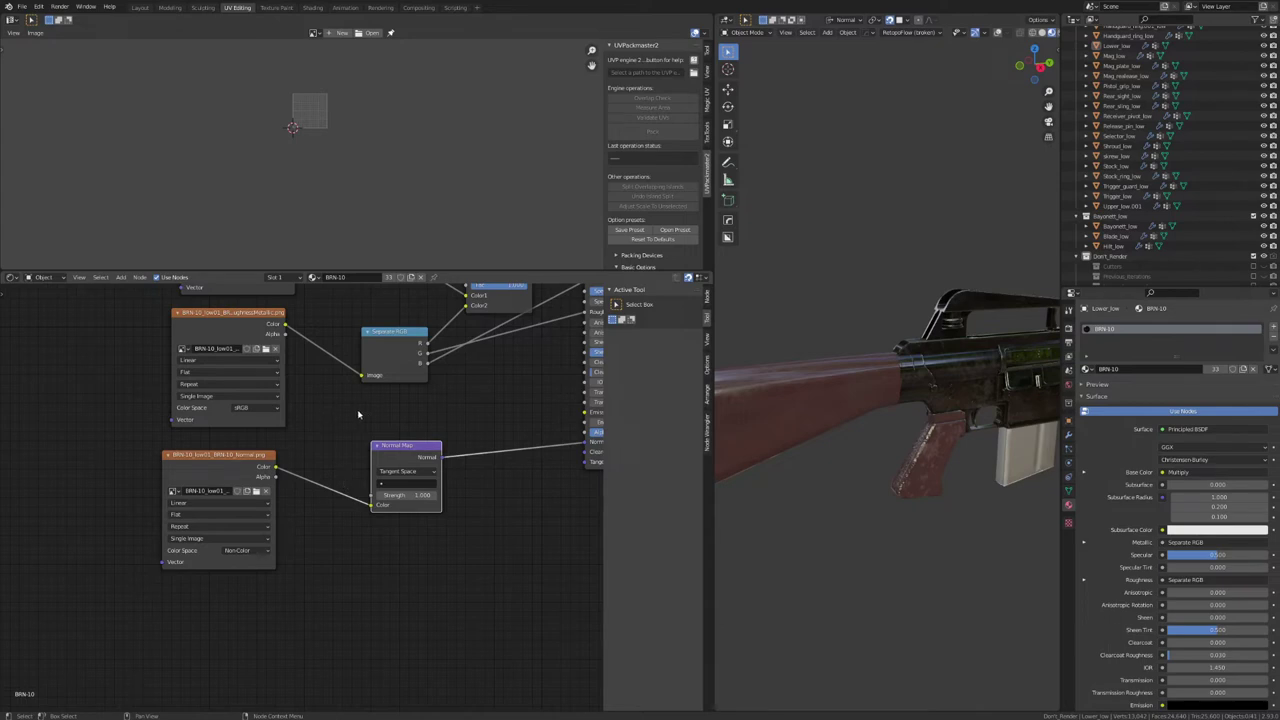
{"action": "scroll", "coordinate": [964, 489], "scroll_direction": "down", "scroll_amount": 1}
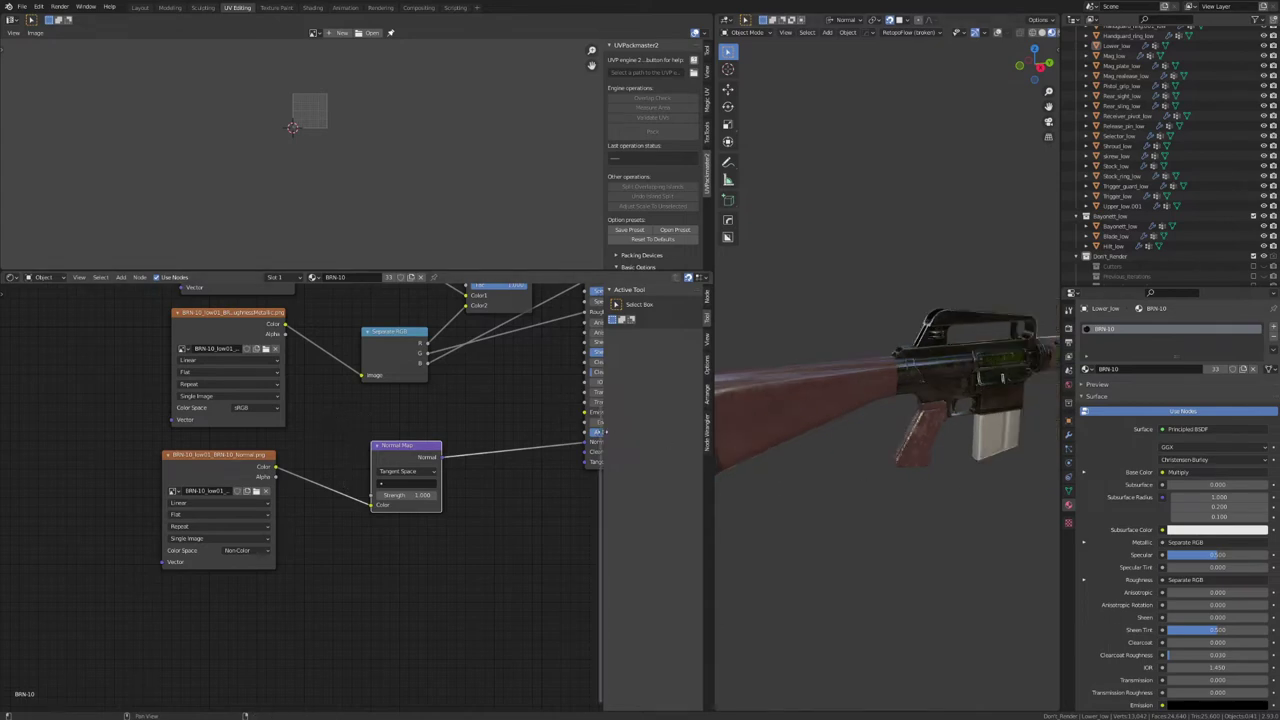
Step: Move the Normal Map node aside and insert an RGB Curves node between the Normal texture and the Normal Map node
{"action": "left_click_drag", "start_coordinate": [408, 448], "coordinate": [459, 437]}
{"action": "left_click", "coordinate": [334, 449]}
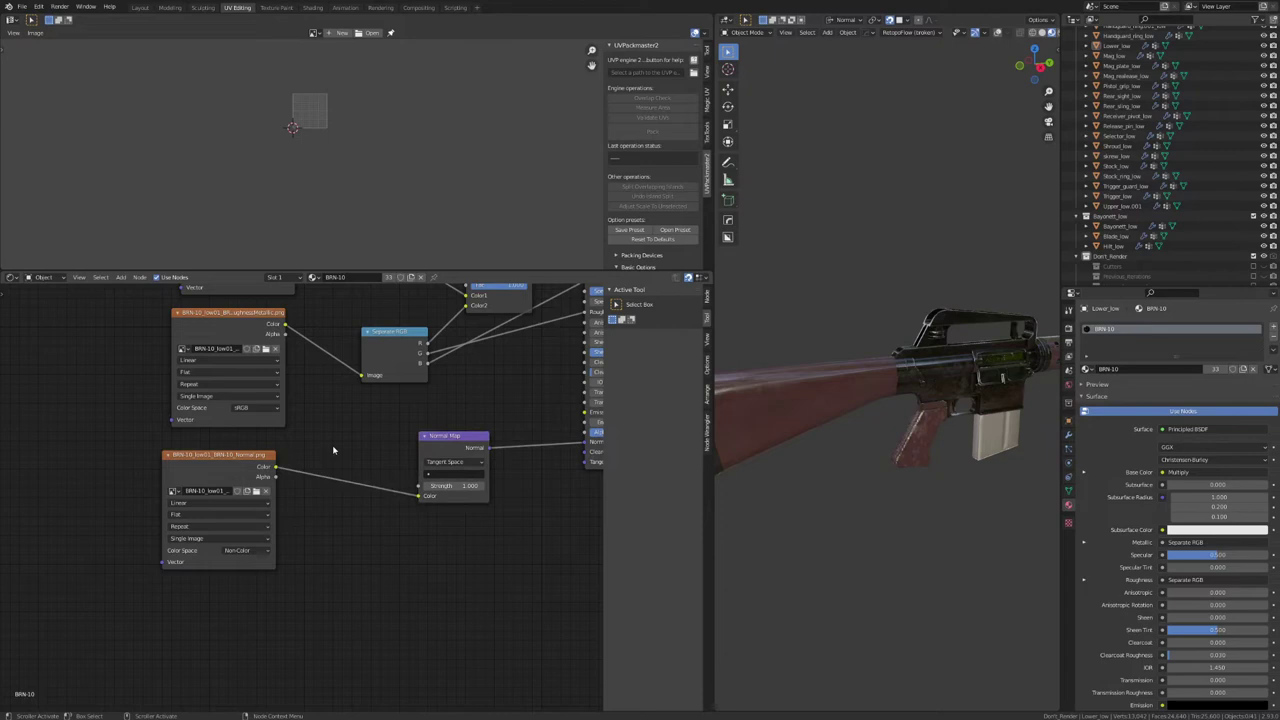
{"action": "key", "text": "shift+a"}
{"action": "left_click", "coordinate": [334, 446]}
{"action": "type", "text": "rgb"}
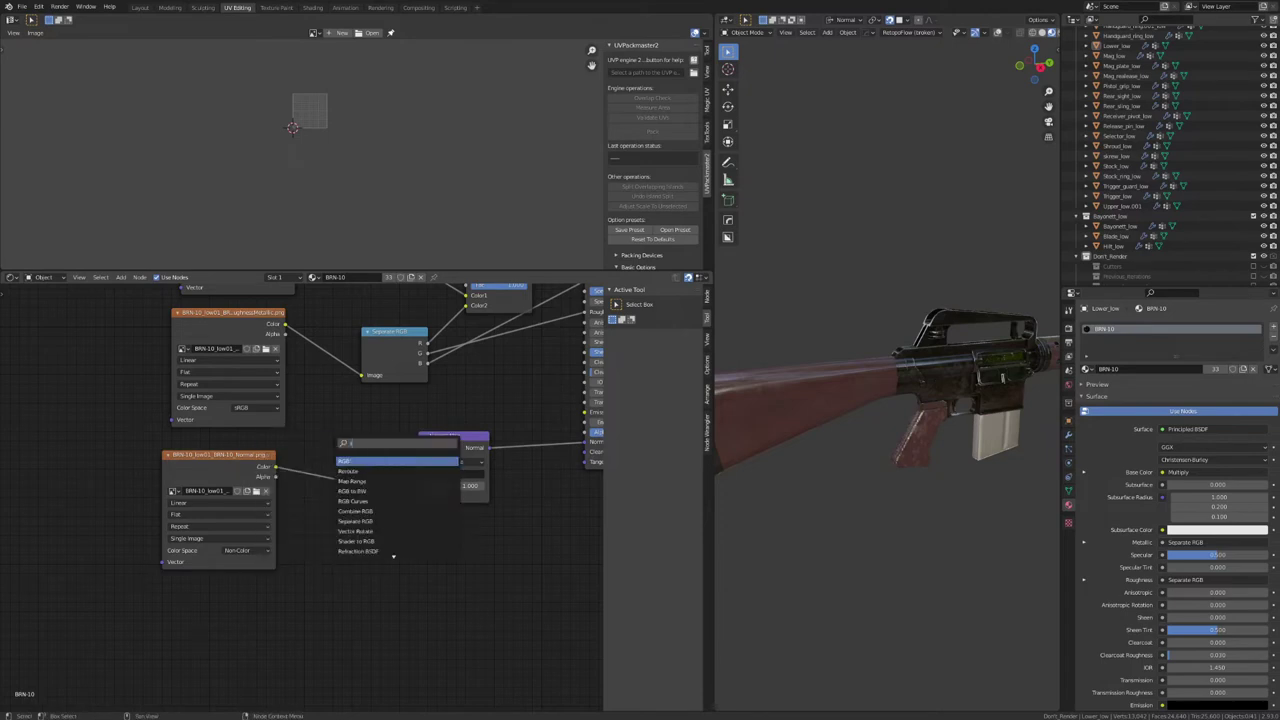
{"action": "key", "text": "Down"}
{"action": "key", "text": "Down"}
{"action": "key", "text": "Return"}
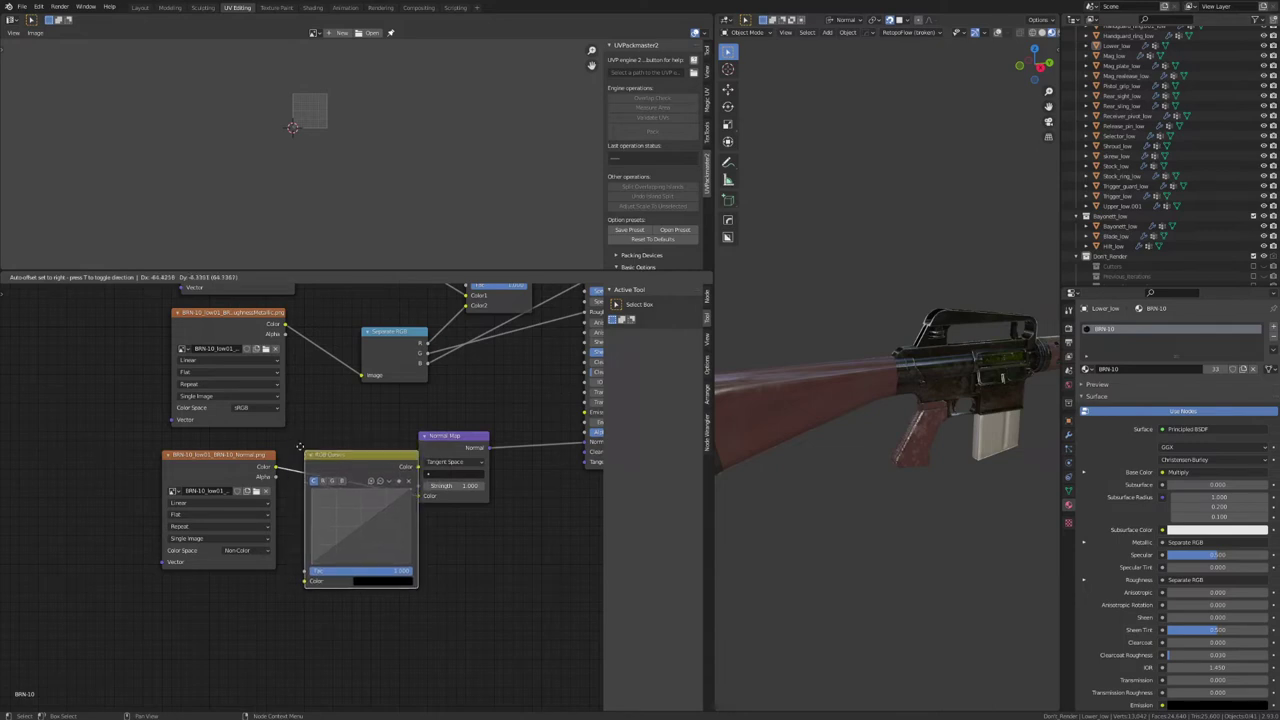
{"action": "left_click", "coordinate": [288, 446]}
Step: Invert the green channel curve in the RGB Curves node so it runs from 1 down to 0
{"action": "scroll", "coordinate": [285, 440], "scroll_direction": "up", "scroll_amount": 4}
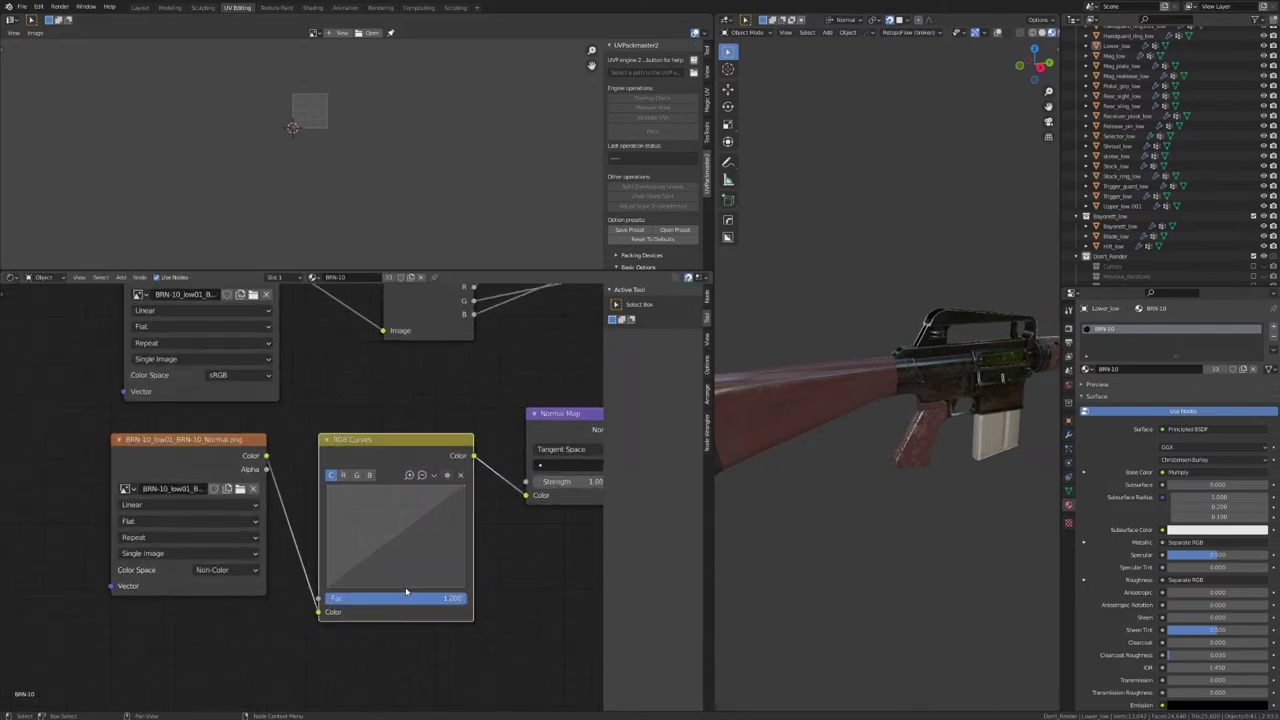
{"action": "left_click", "coordinate": [278, 419]}
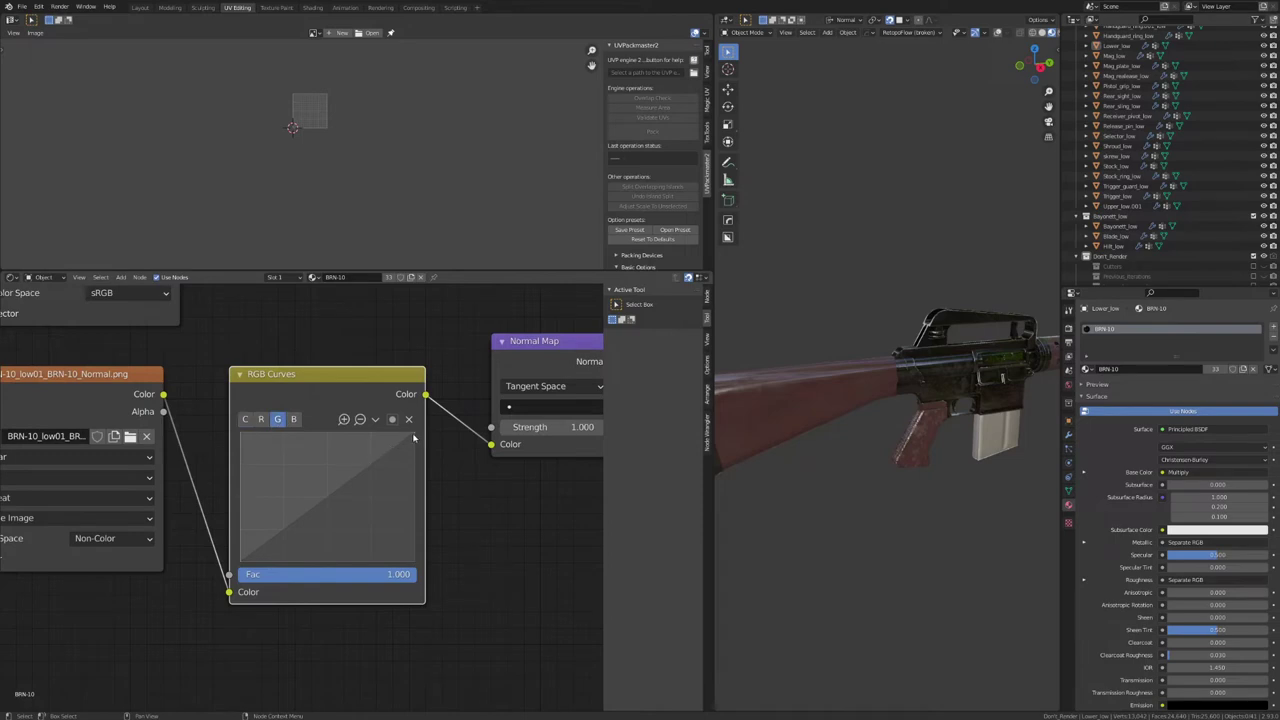
{"action": "mouse_move", "coordinate": [413, 433]}
{"action": "left_mouse_down"}
{"action": "mouse_move", "coordinate": [390, 500]}
{"action": "mouse_move", "coordinate": [300, 550]}
{"action": "mouse_move", "coordinate": [241, 561]}
{"action": "mouse_move", "coordinate": [241, 434]}
{"action": "left_mouse_up"}
Step: Examine the rifle's surface shading with the green-inverted normal map from several angles, including the receiver, grip and magazine
{"action": "middle_click_drag", "start_coordinate": [960, 520], "coordinate": [922, 438]}
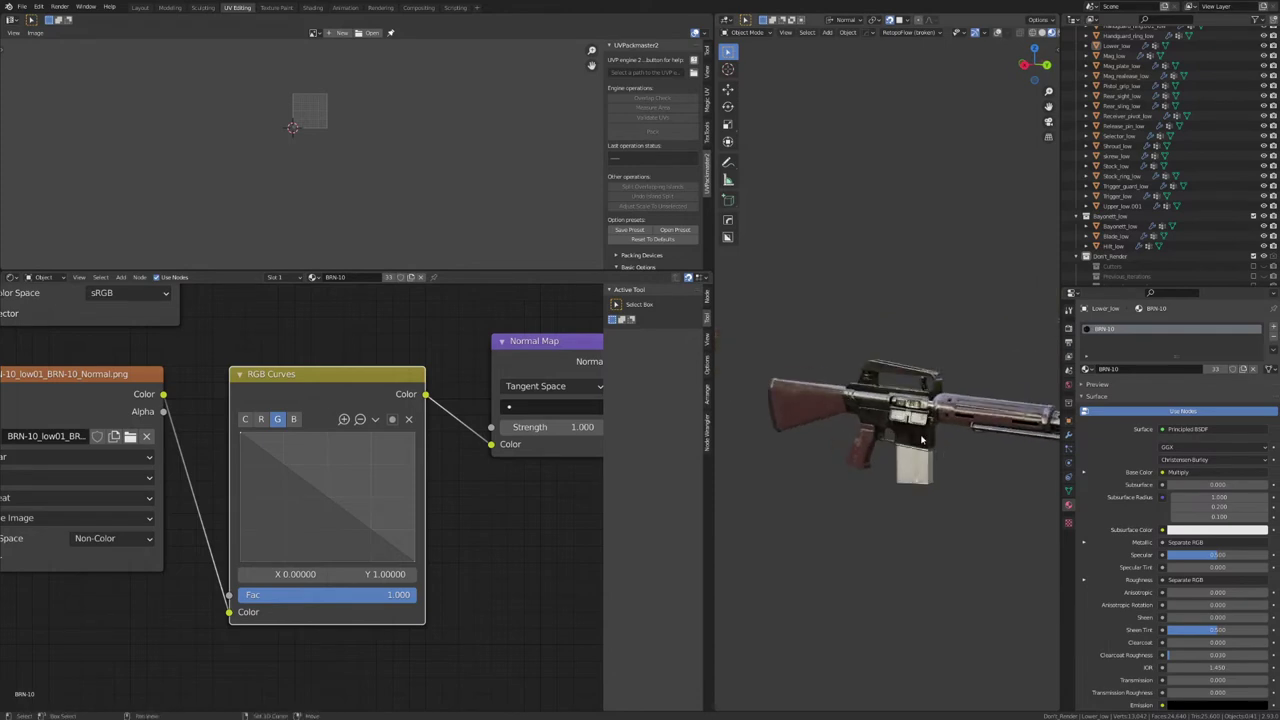
{"action": "scroll", "coordinate": [517, 503], "scroll_direction": "down", "scroll_amount": 5}
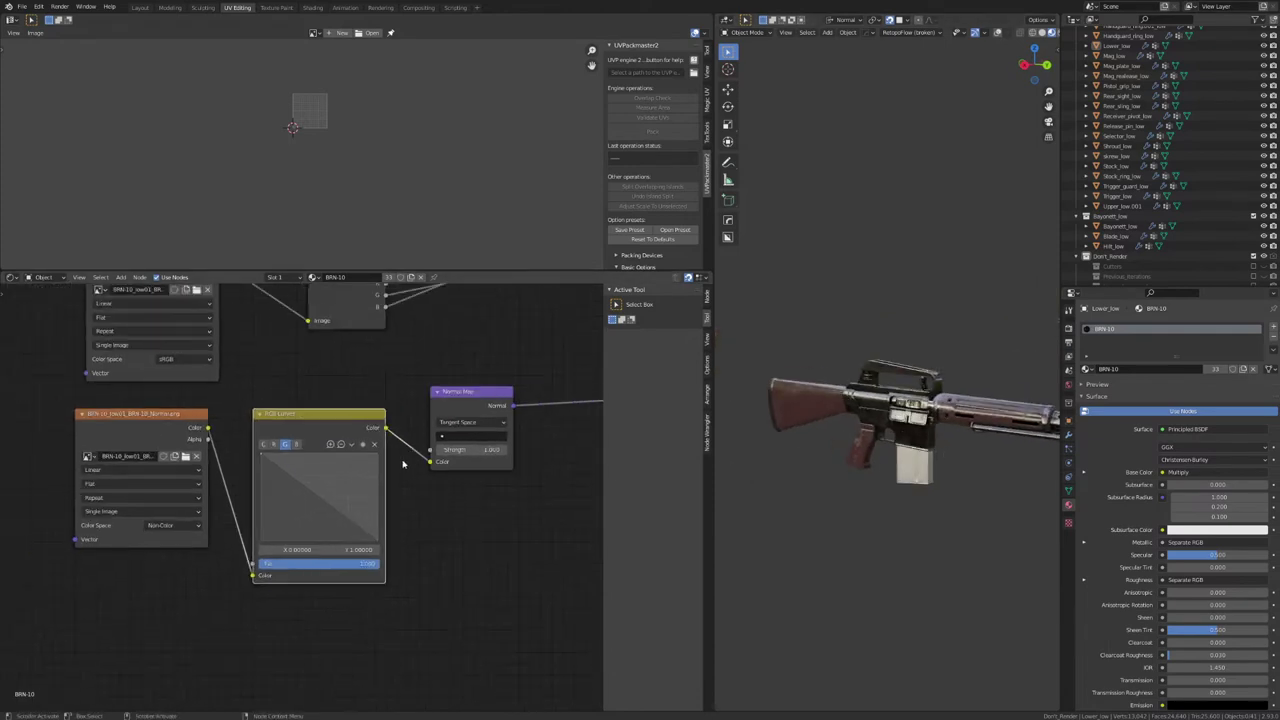
{"action": "scroll", "coordinate": [403, 464], "scroll_direction": "down", "scroll_amount": 4}
{"action": "middle_click_drag", "start_coordinate": [429, 420], "coordinate": [380, 438]}
{"action": "middle_click_drag", "start_coordinate": [812, 455], "coordinate": [870, 430]}
{"action": "scroll", "coordinate": [910, 441], "scroll_direction": "up", "scroll_amount": 5}
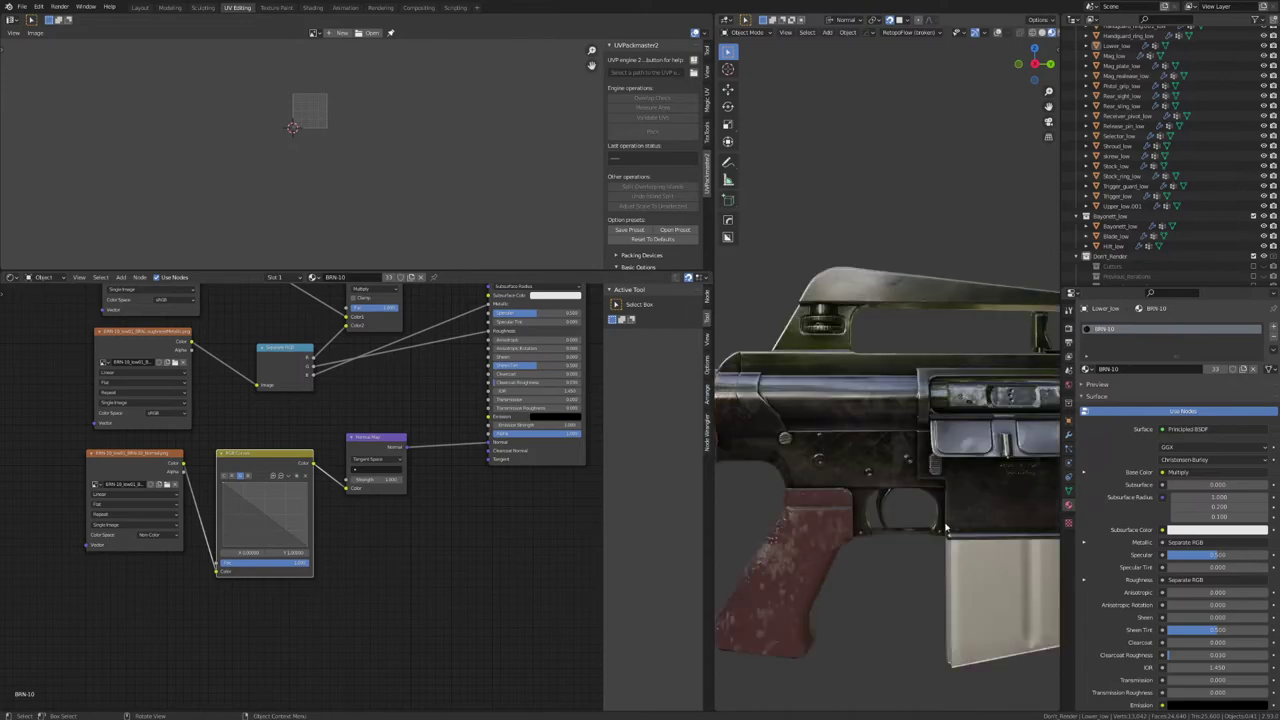
{"action": "middle_click_drag", "start_coordinate": [945, 527], "coordinate": [837, 460]}
{"action": "middle_click_drag", "start_coordinate": [832, 397], "coordinate": [790, 430]}
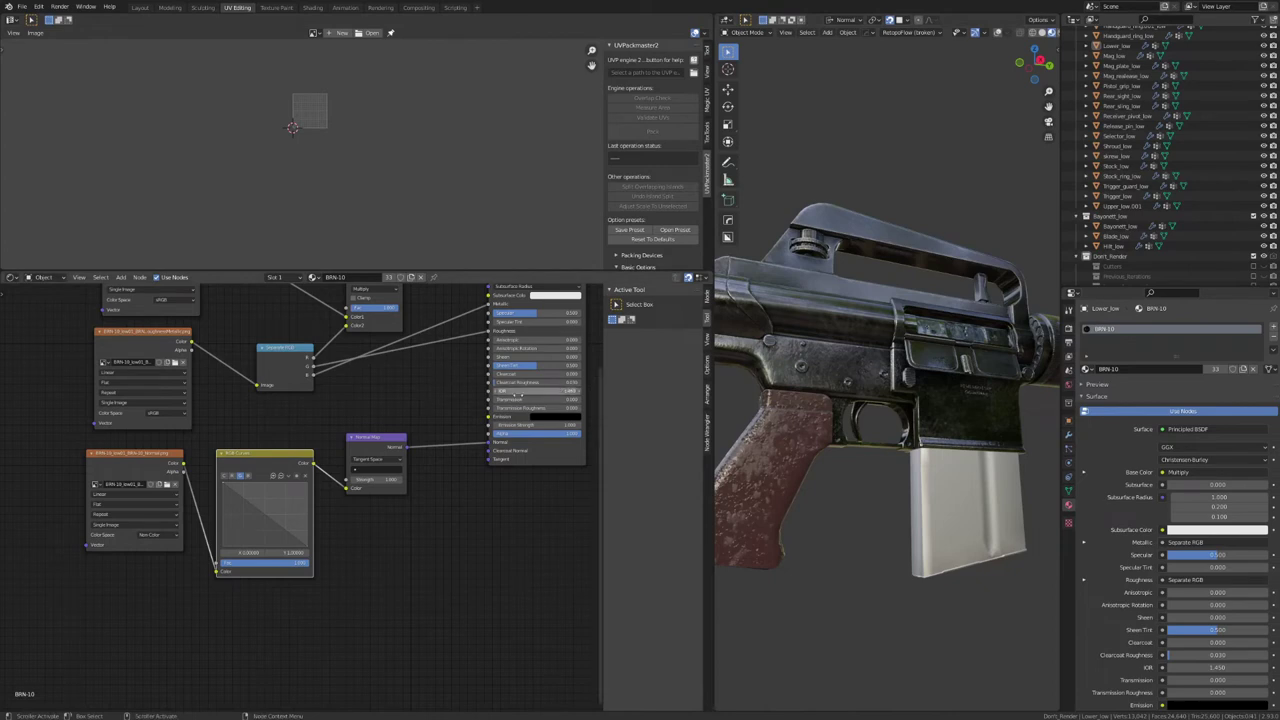
Step: Insert a Math node on the link between the Separate RGB node's G output and the Principled BSDF's Roughness
{"action": "scroll", "coordinate": [427, 371], "scroll_direction": "up", "scroll_amount": 3}
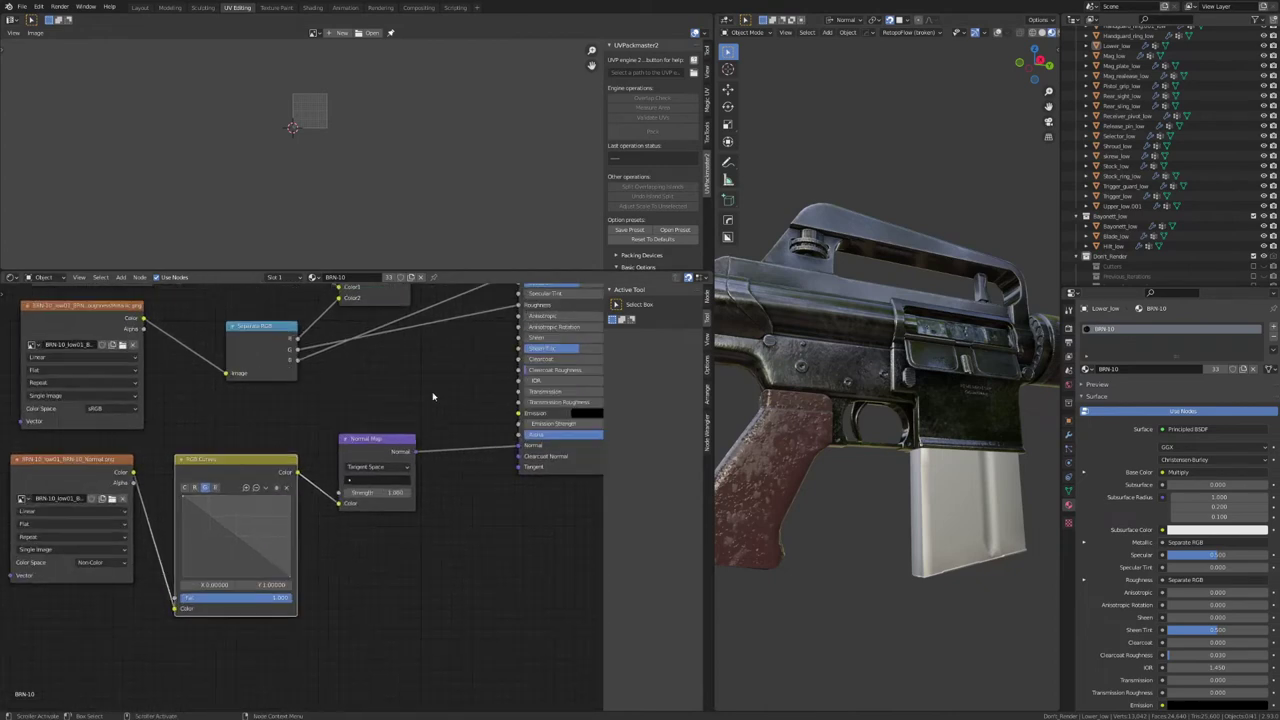
{"action": "scroll", "coordinate": [403, 497], "scroll_direction": "up", "scroll_amount": 2}
{"action": "key", "text": "shift+a"}
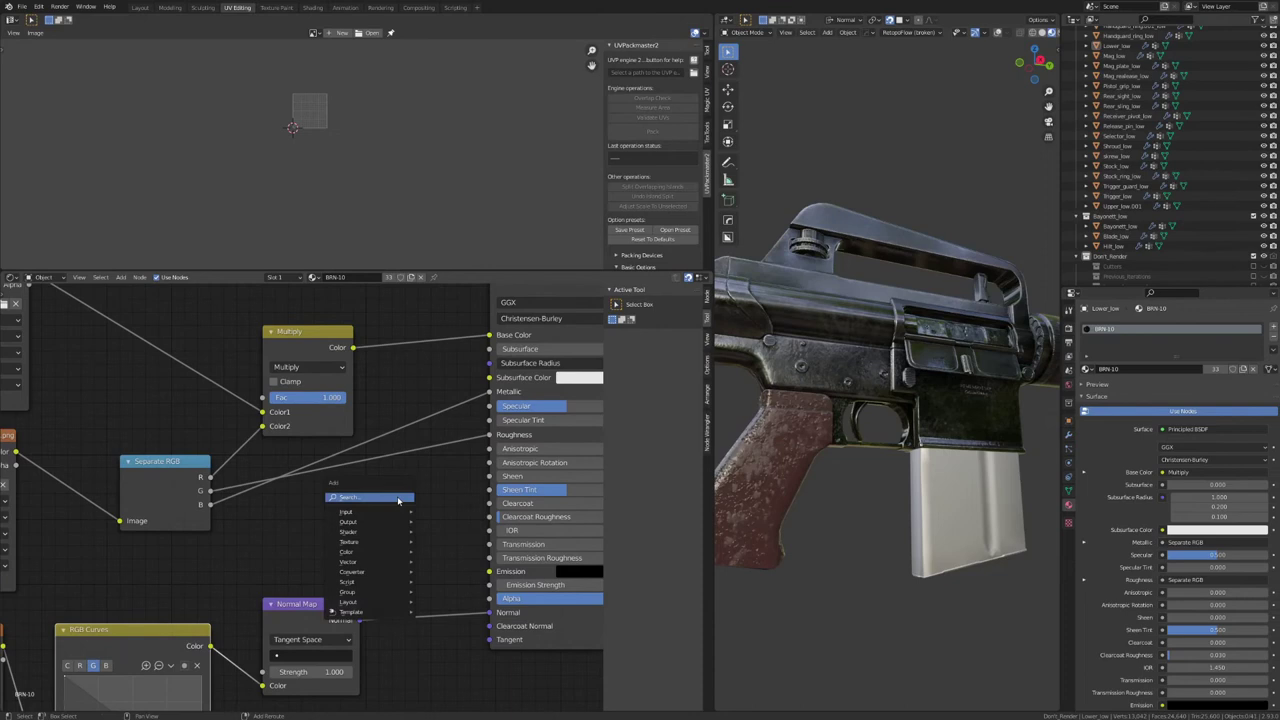
{"action": "type", "text": "math"}
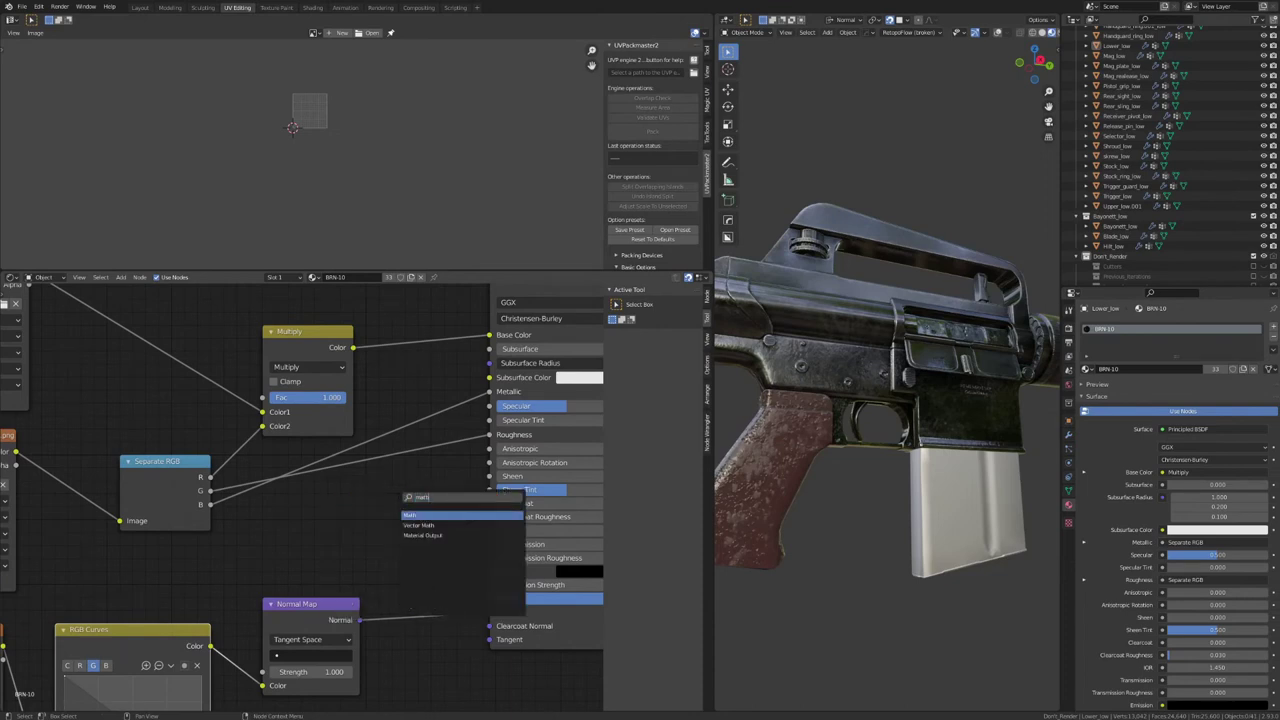
{"action": "key", "text": "Return"}
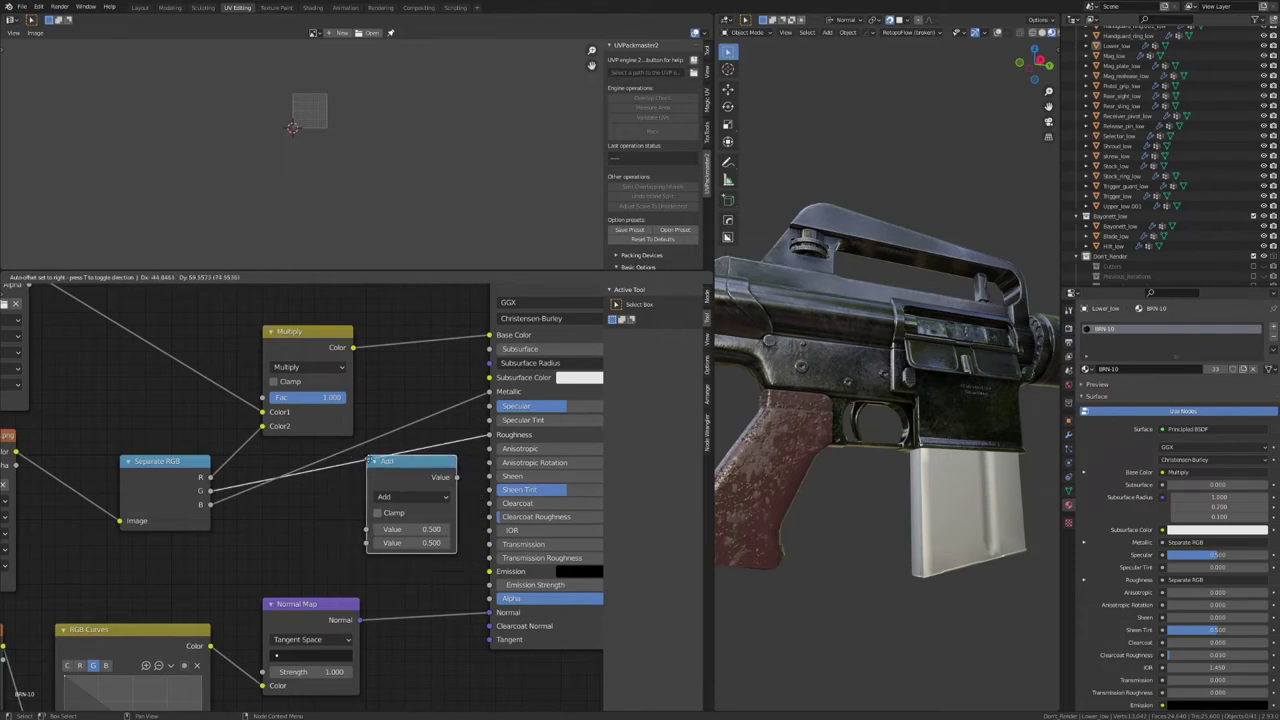
{"action": "left_click", "coordinate": [352, 458]}
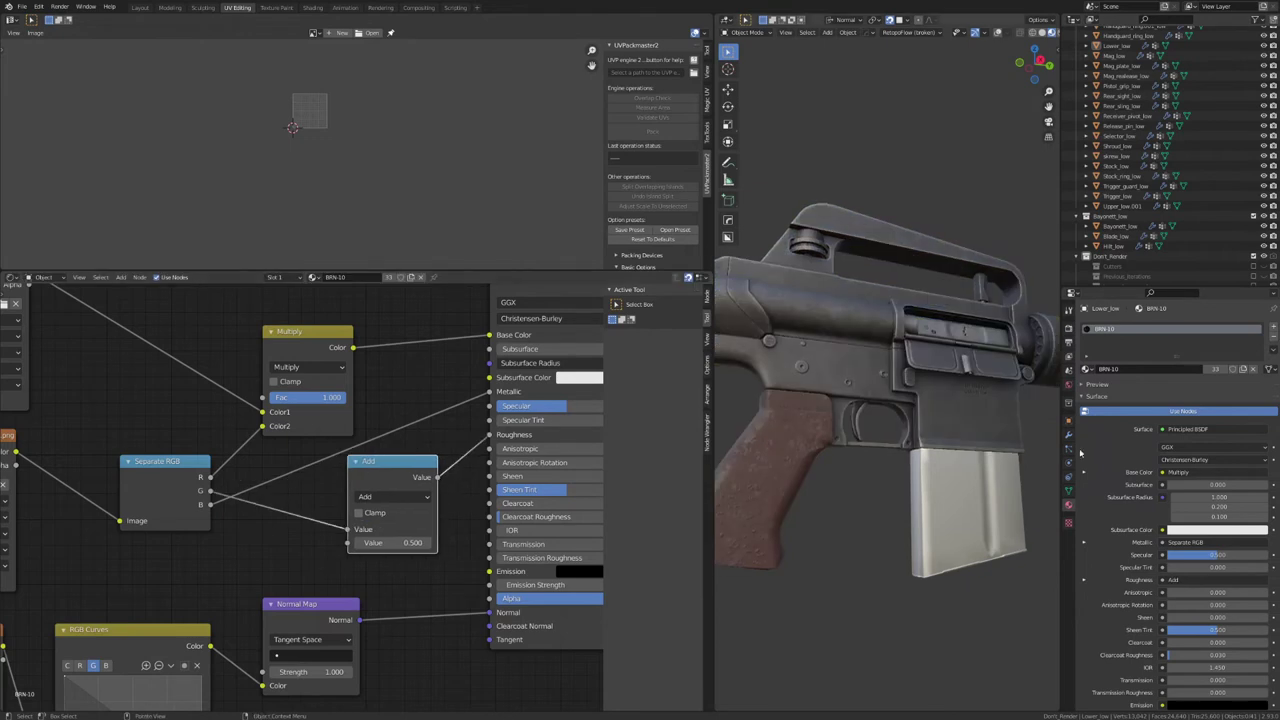
{"action": "middle_click_drag", "start_coordinate": [930, 472], "coordinate": [914, 336]}
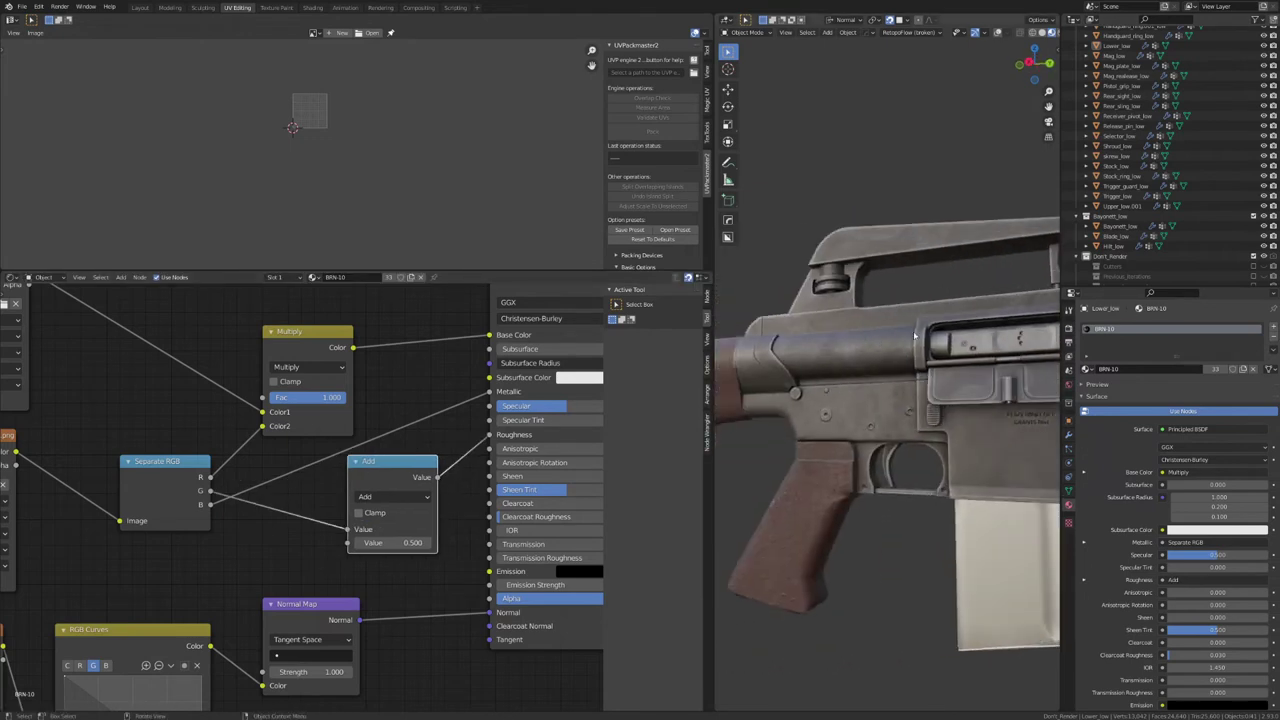
Step: Set the Math node's operation to Power and inspect the roughness on the rifle's receiver
{"action": "left_click", "coordinate": [399, 497]}
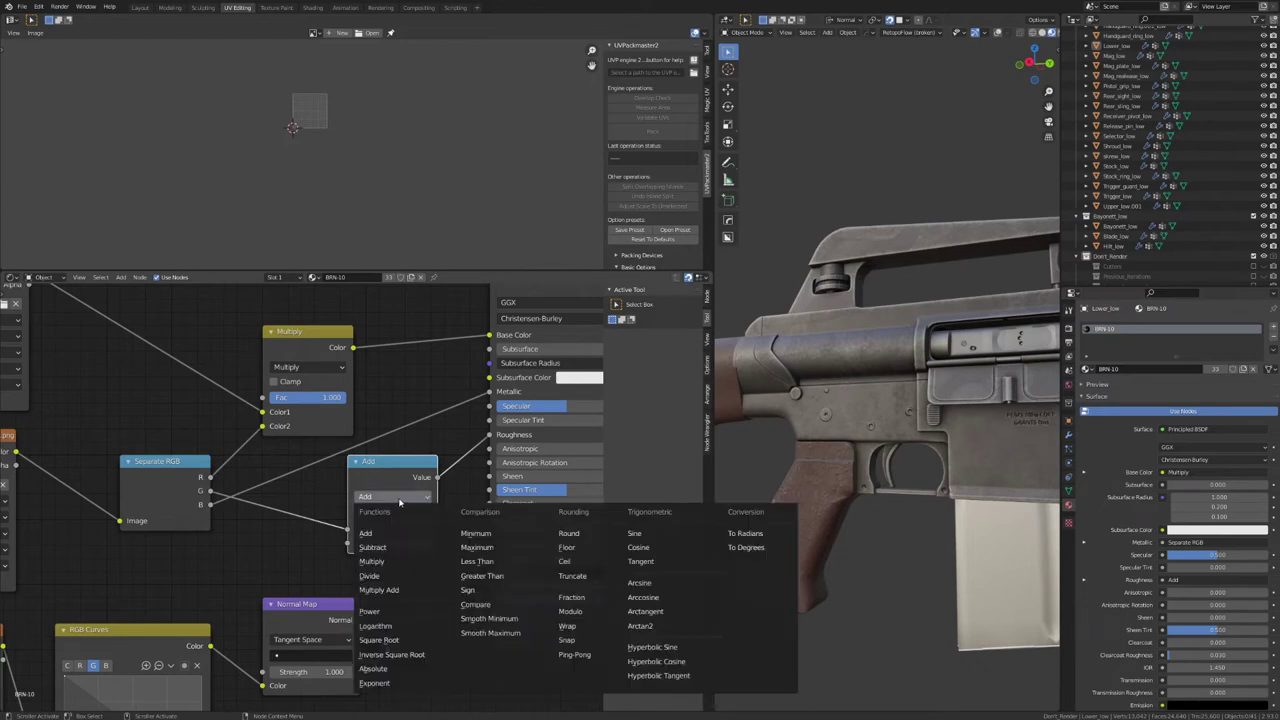
{"action": "left_click", "coordinate": [369, 614]}
{"action": "middle_click_drag", "start_coordinate": [871, 491], "coordinate": [914, 491]}
{"action": "scroll", "coordinate": [914, 491], "scroll_direction": "up", "scroll_amount": 3}
{"action": "middle_click_drag", "start_coordinate": [760, 500], "coordinate": [903, 462], "text": "shift"}
{"action": "scroll", "coordinate": [903, 484], "scroll_direction": "down", "scroll_amount": 5}
{"action": "scroll", "coordinate": [903, 484], "scroll_direction": "up", "scroll_amount": 5}
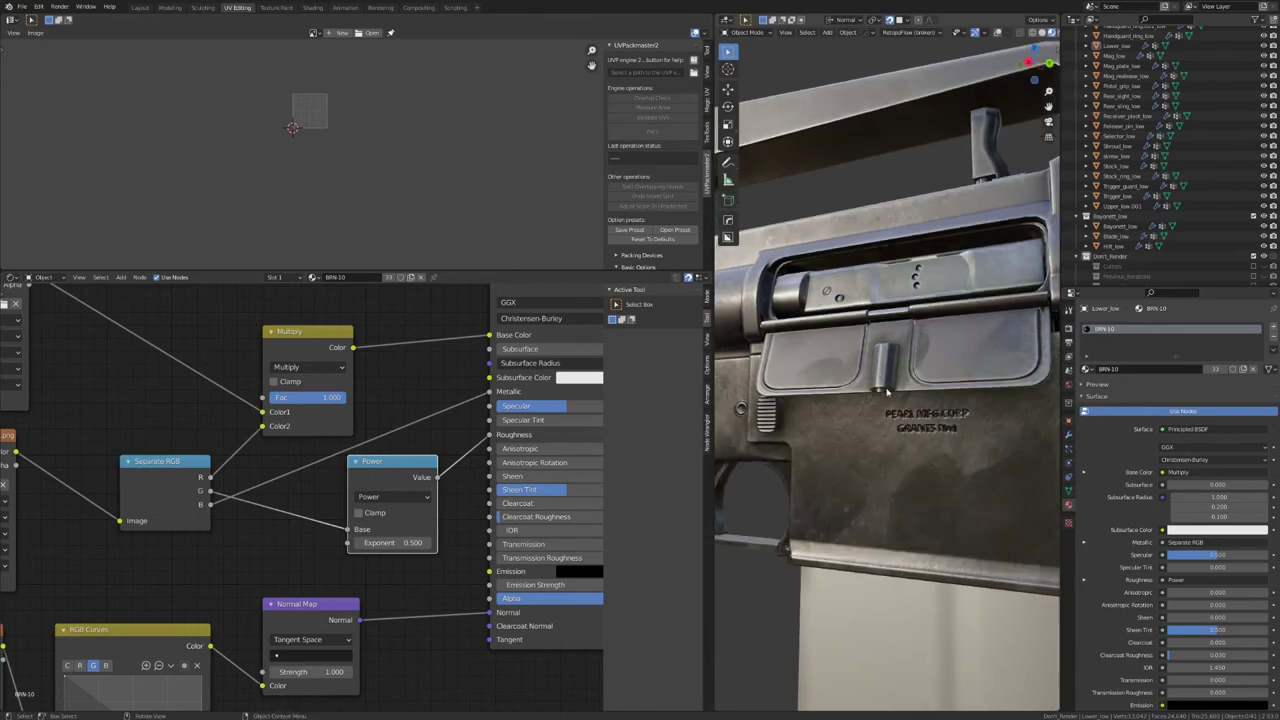
{"action": "middle_click_drag", "start_coordinate": [856, 427], "coordinate": [880, 433]}
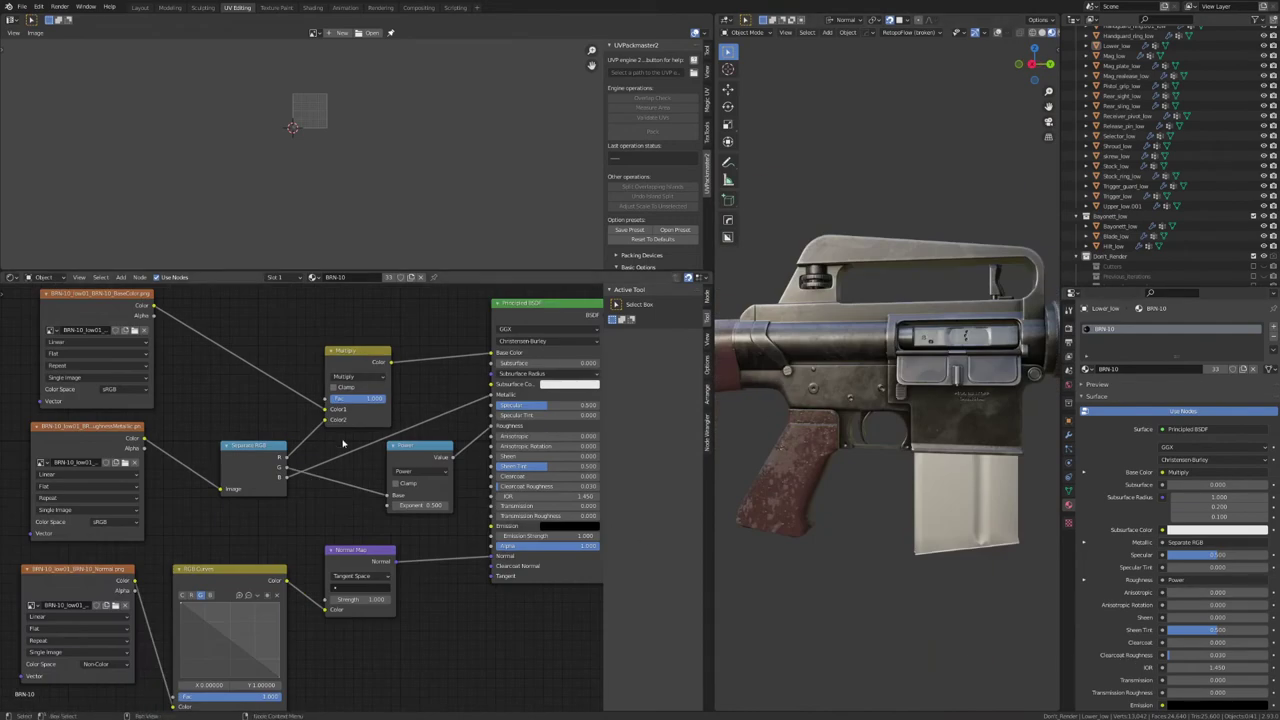
Step: Move the three image texture nodes together farther away from the processing nodes, leaving a wide gap between them
{"action": "scroll", "coordinate": [258, 499], "scroll_direction": "down", "scroll_amount": 3}
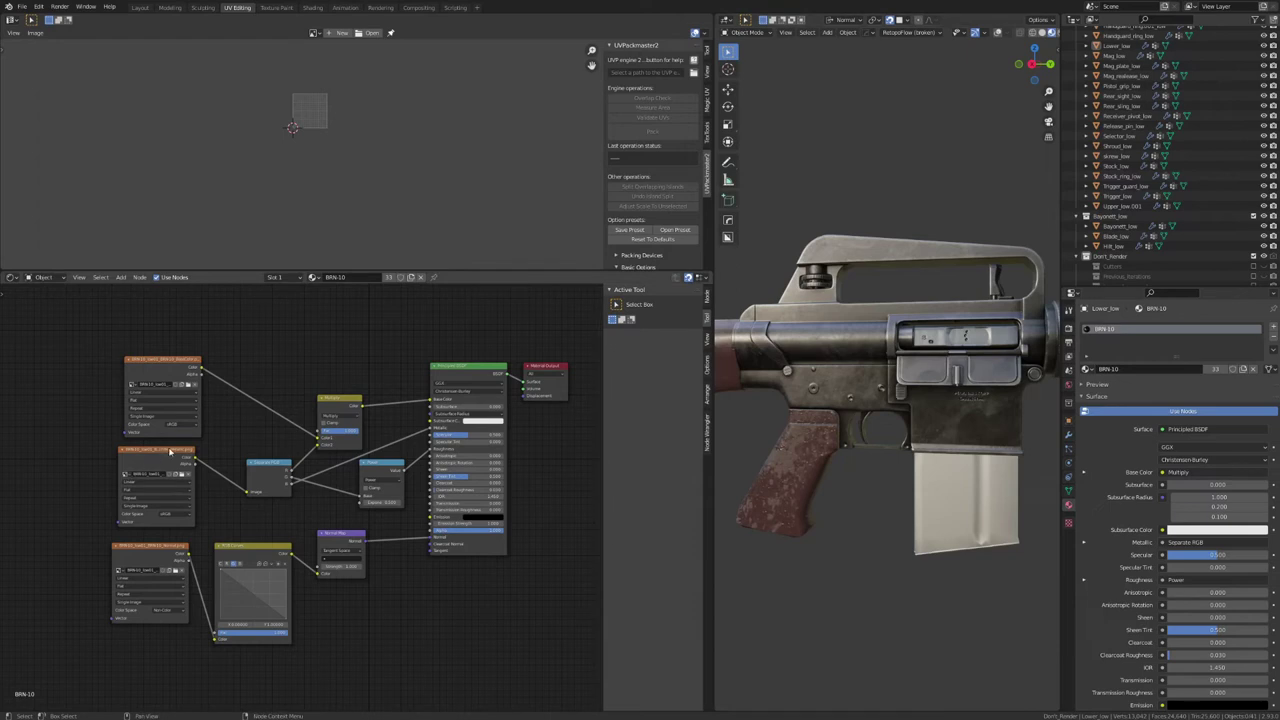
{"action": "middle_click_drag", "start_coordinate": [37, 438], "coordinate": [100, 429]}
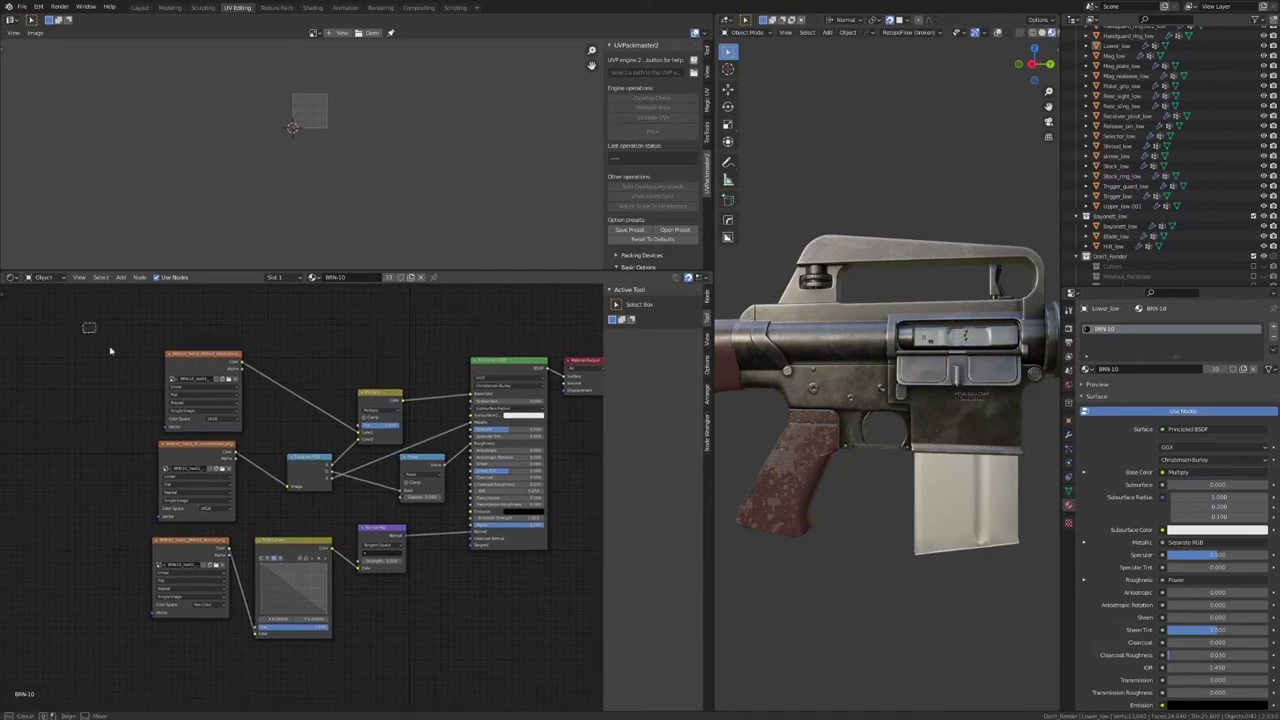
{"action": "left_click_drag", "start_coordinate": [82, 322], "coordinate": [216, 654]}
{"action": "left_click_drag", "start_coordinate": [200, 362], "coordinate": [37, 374]}
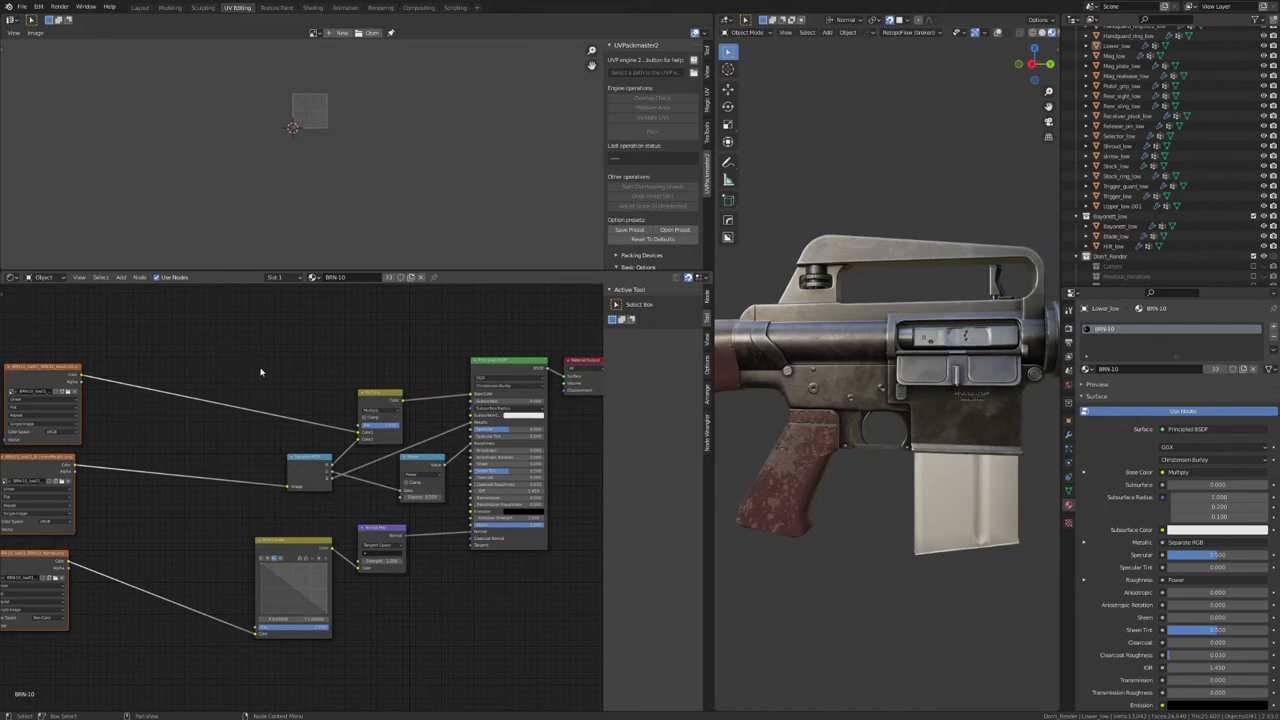
Step: Group the Separate RGB, Multiply, Power, RGB Curves and Normal Map nodes into one node group and return to the main material node tree
{"action": "middle_click_drag", "start_coordinate": [229, 360], "coordinate": [238, 361]}
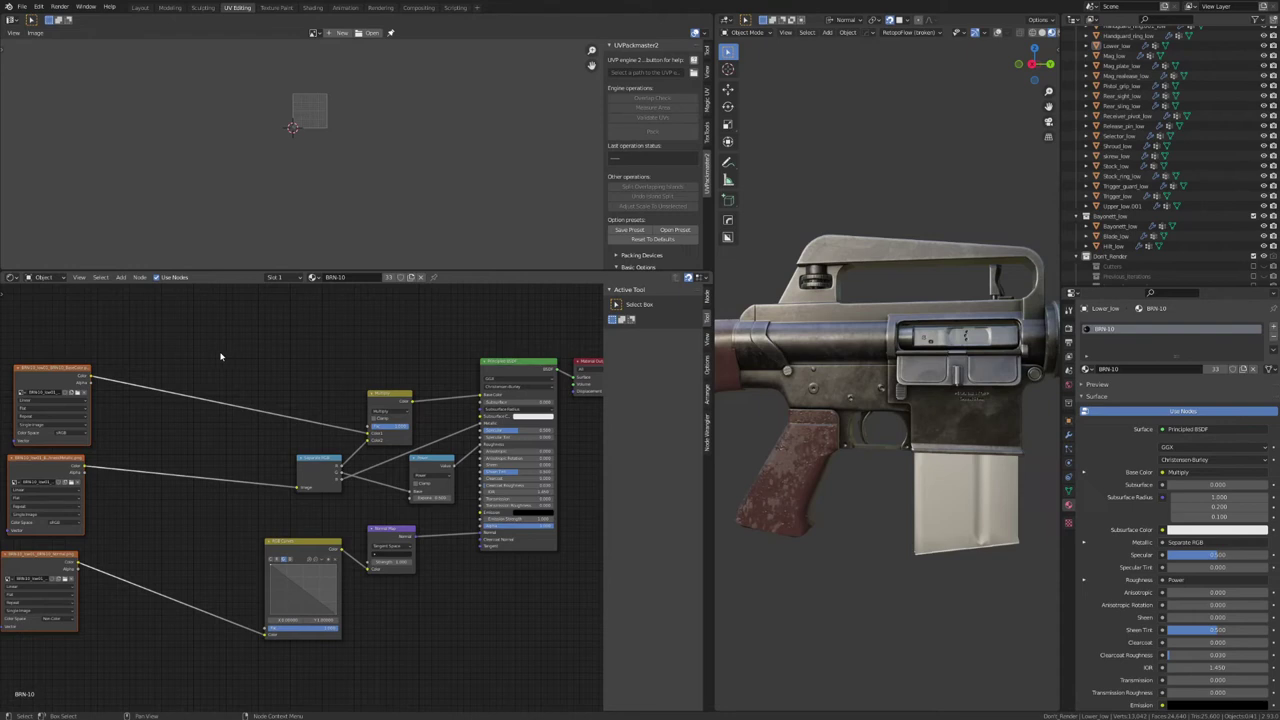
{"action": "scroll", "coordinate": [300, 380], "scroll_direction": "up", "scroll_amount": 1}
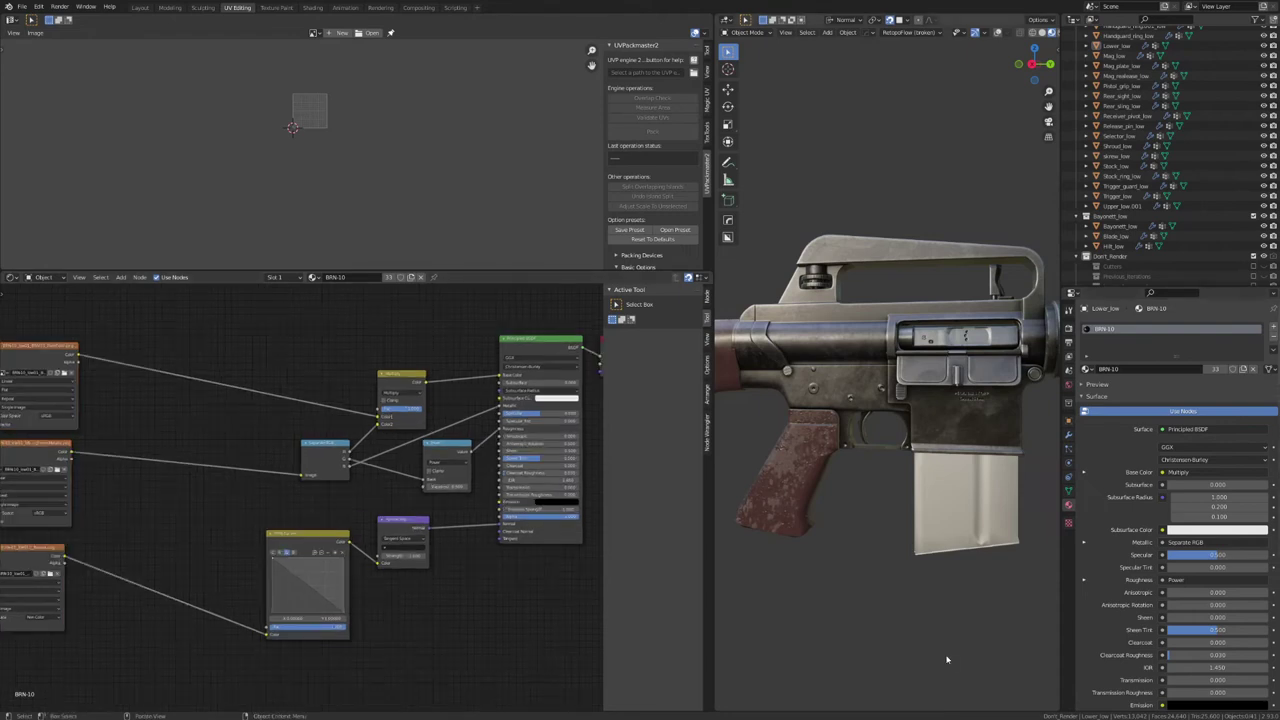
{"action": "left_click_drag", "start_coordinate": [209, 352], "coordinate": [476, 682]}
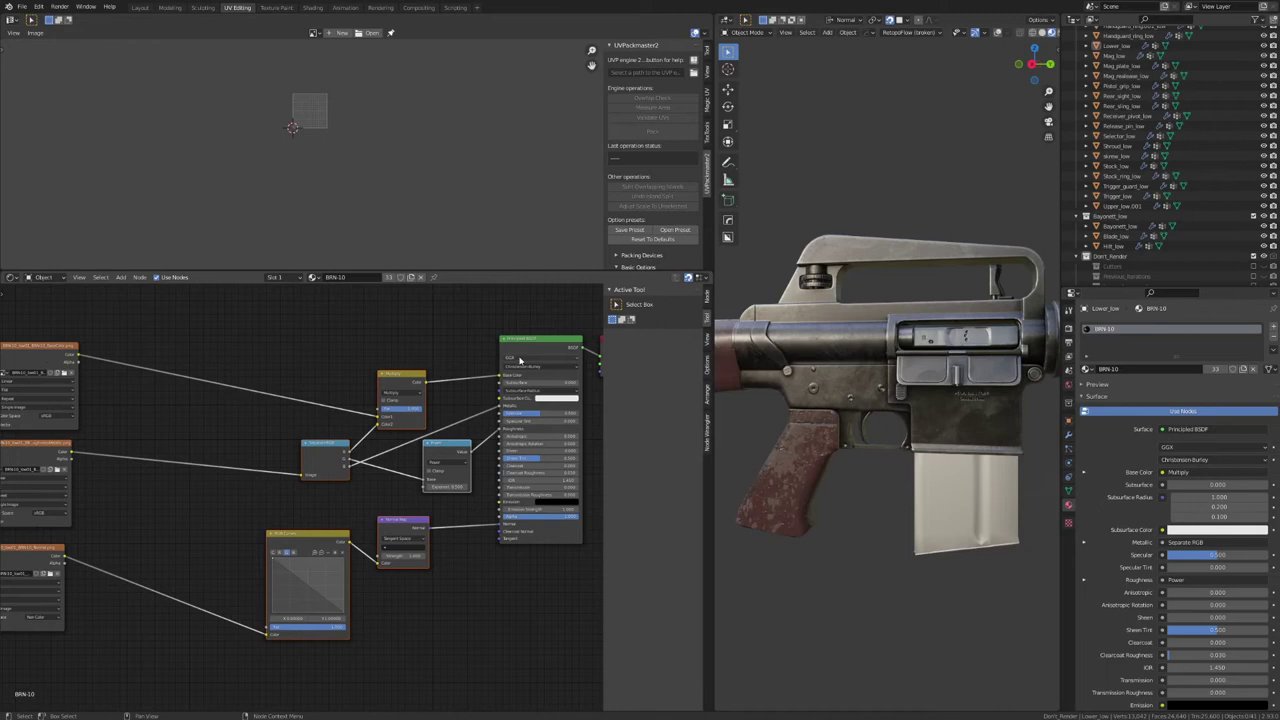
{"action": "key", "text": "ctrl+g"}
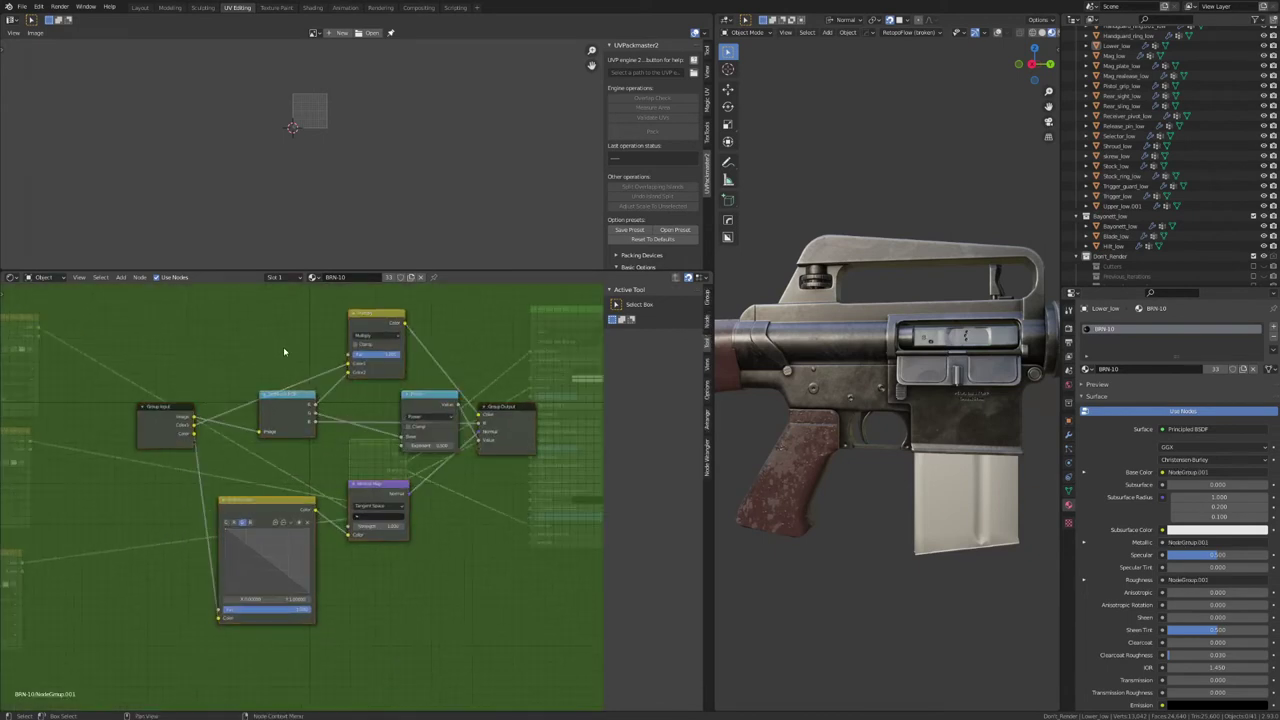
{"action": "key", "text": "Tab"}
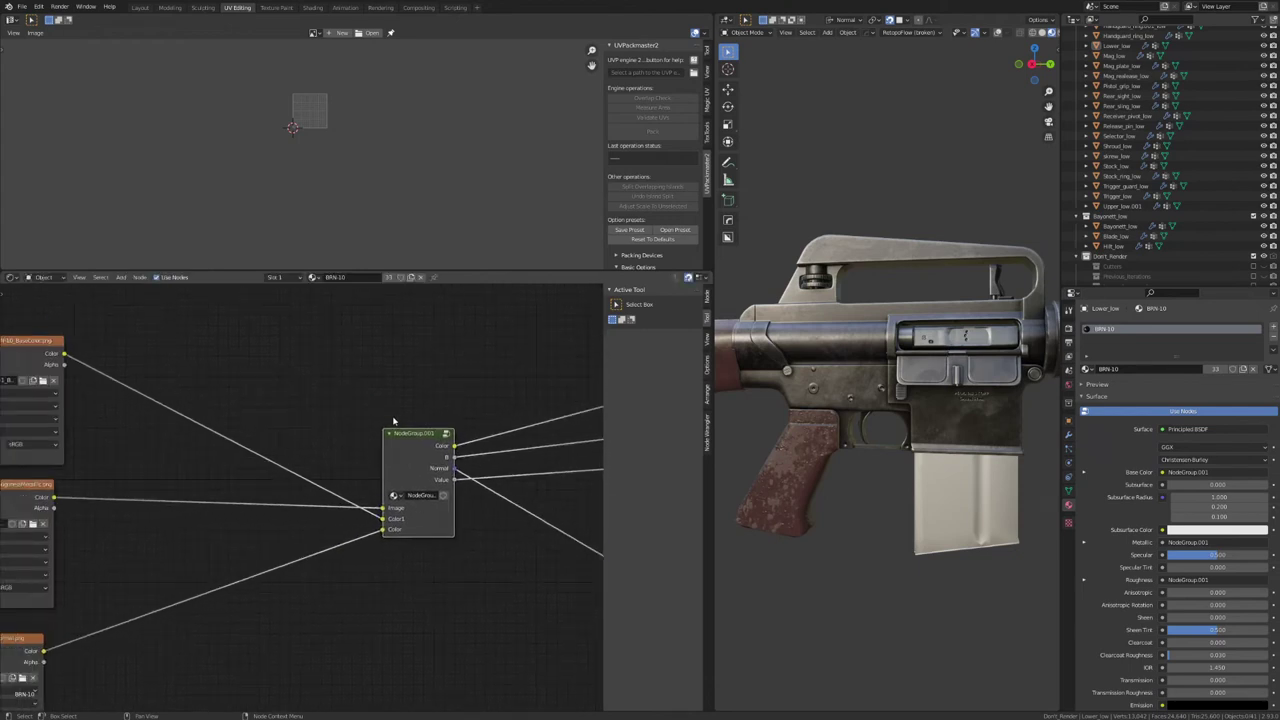
{"action": "middle_click_drag", "start_coordinate": [299, 448], "coordinate": [325, 465]}
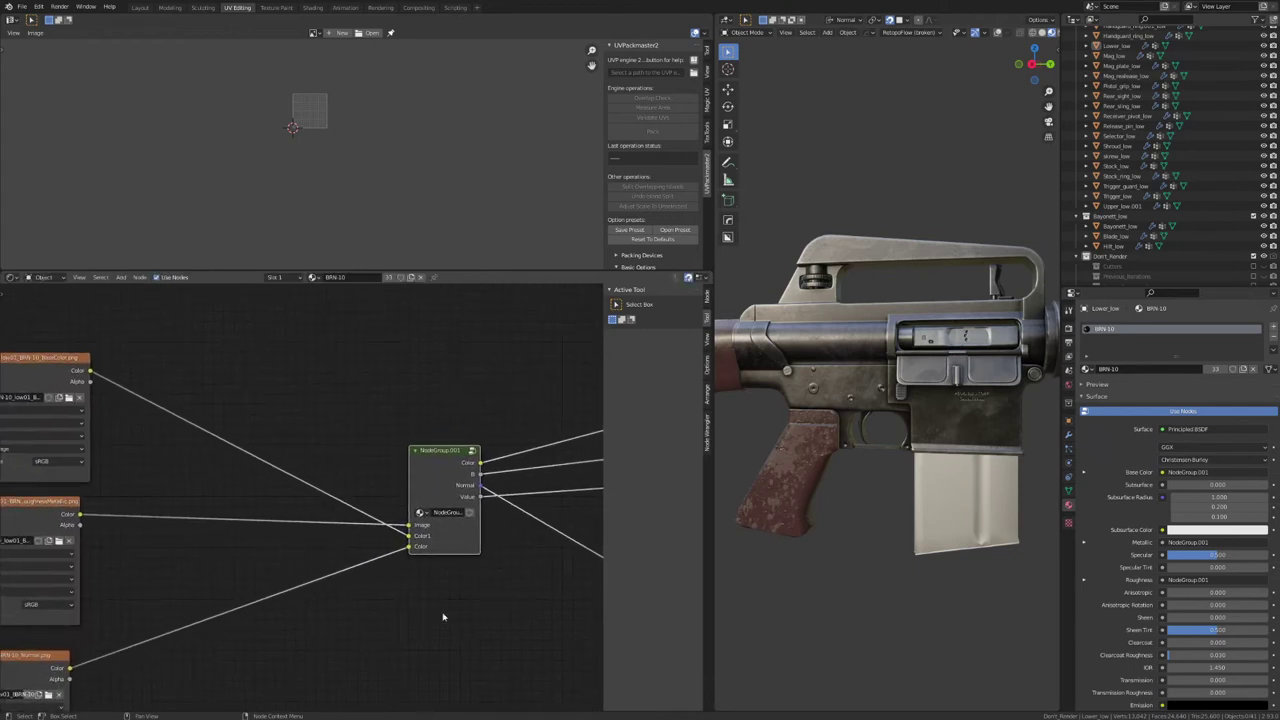
{"action": "middle_click_drag", "start_coordinate": [487, 479], "coordinate": [400, 483]}
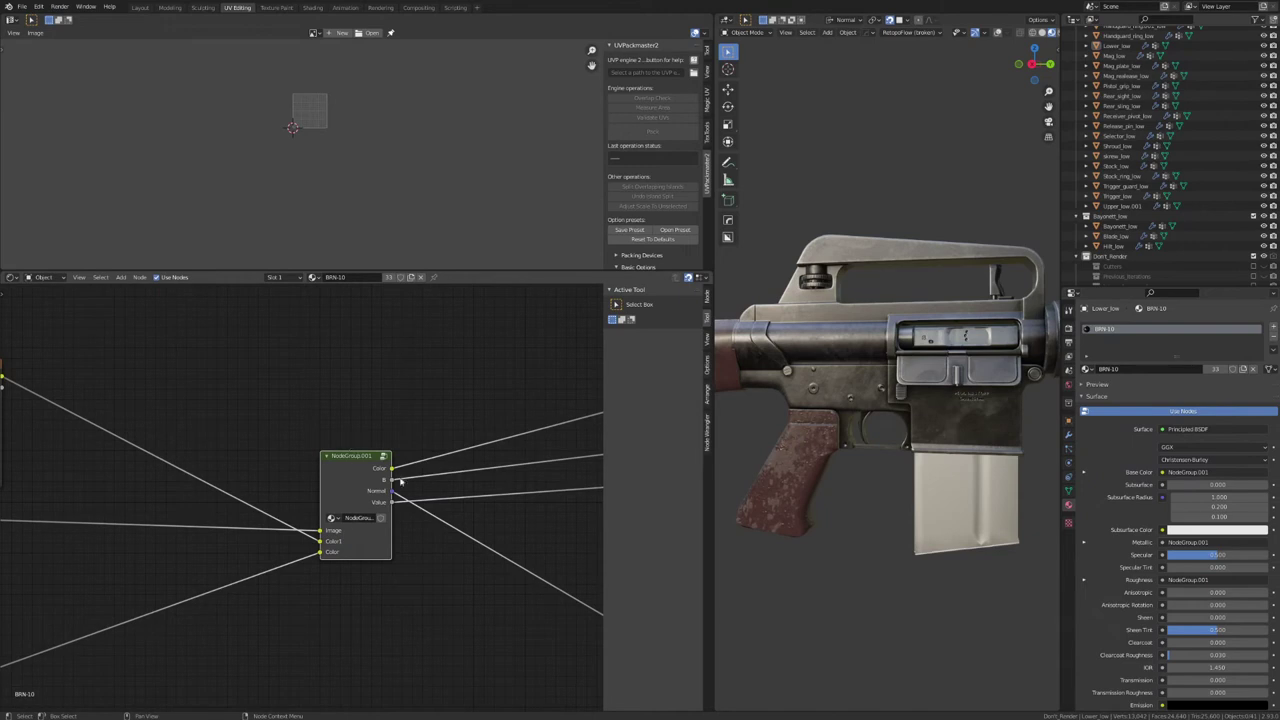
{"action": "middle_click_drag", "start_coordinate": [517, 443], "coordinate": [408, 430]}
{"action": "scroll", "coordinate": [406, 374], "scroll_direction": "left", "scroll_amount": 1}
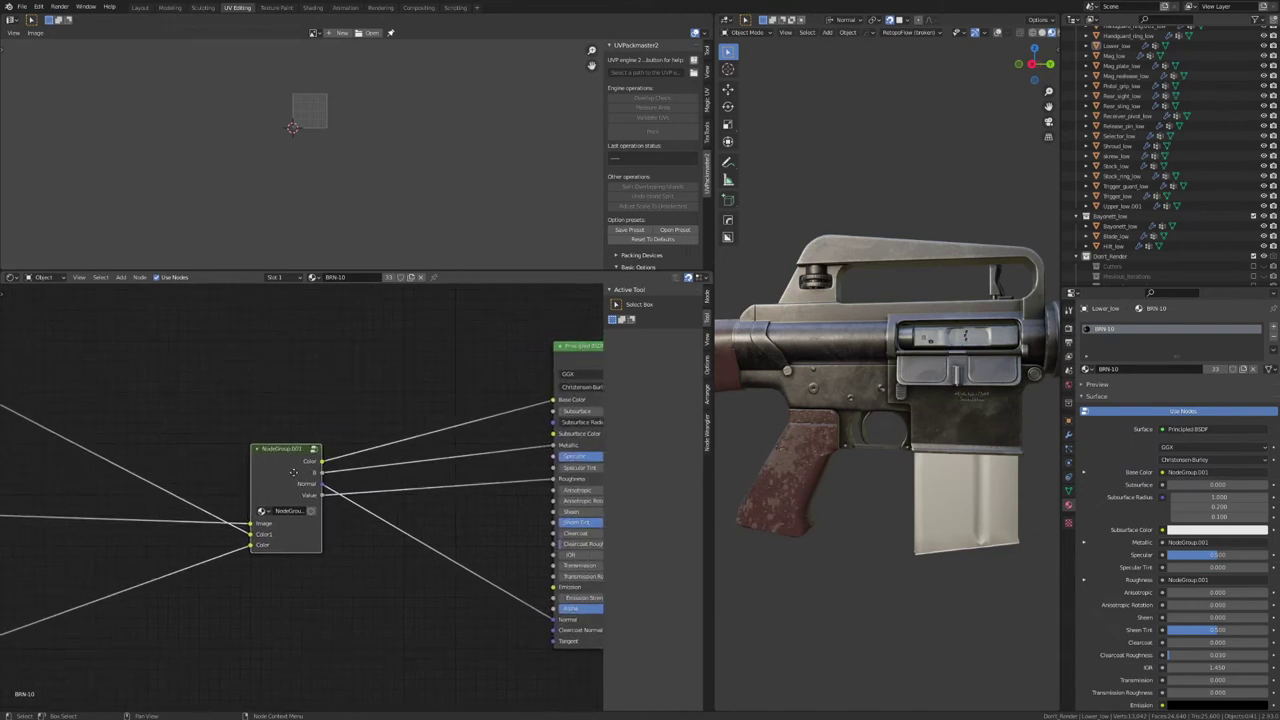
Step: Open the node group for editing and show the lists of its input and output sockets
{"action": "key", "text": "Tab"}
{"action": "middle_click_drag", "start_coordinate": [294, 477], "coordinate": [253, 534]}
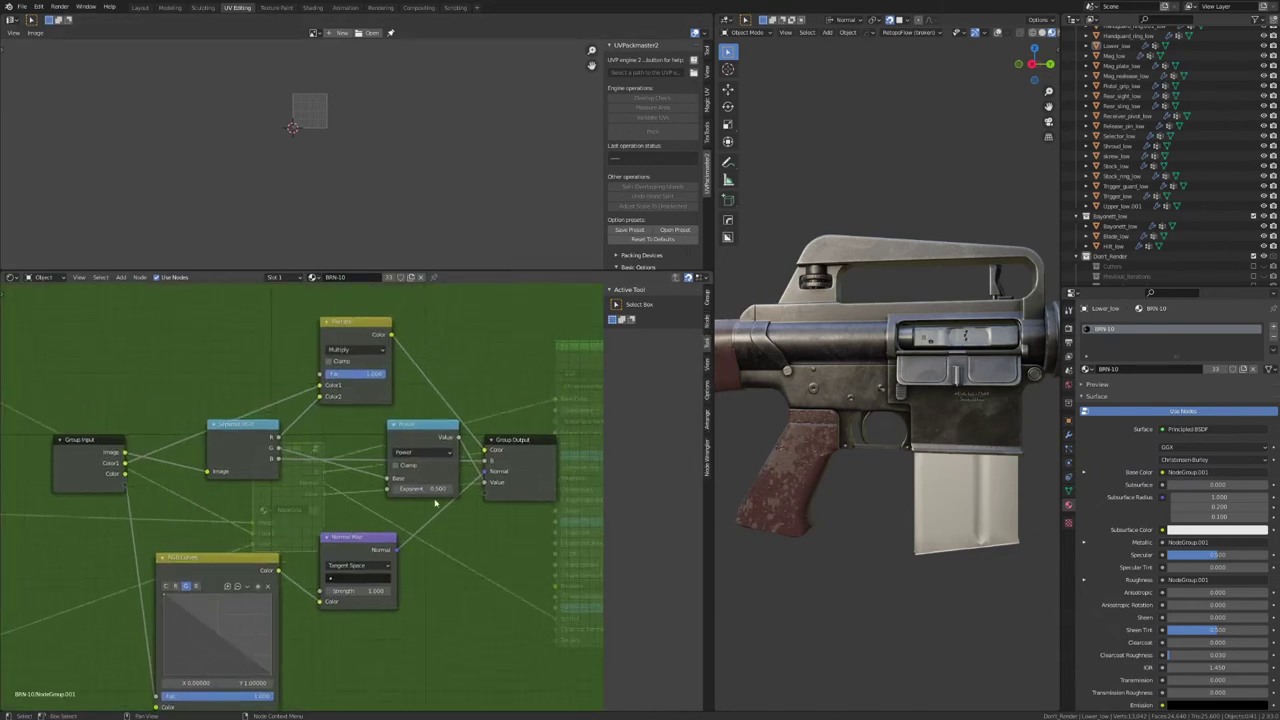
{"action": "middle_click_drag", "start_coordinate": [326, 441], "coordinate": [357, 410]}
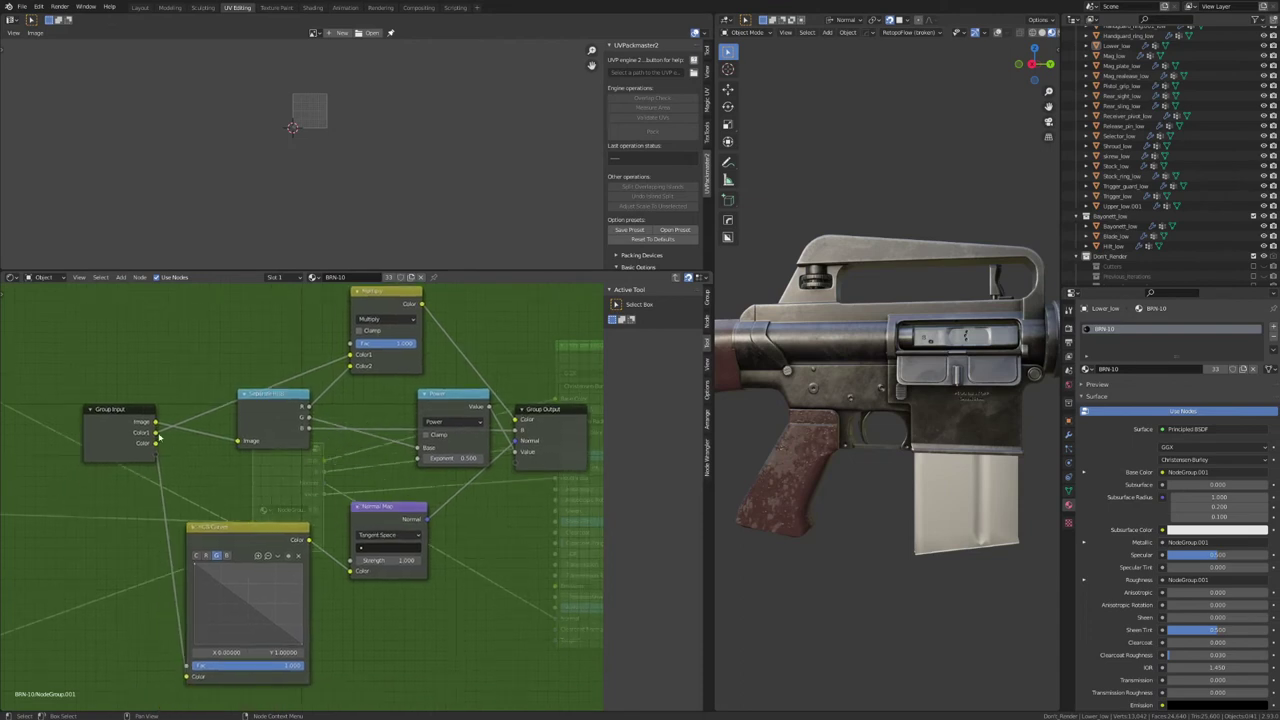
{"action": "left_click", "coordinate": [98, 417]}
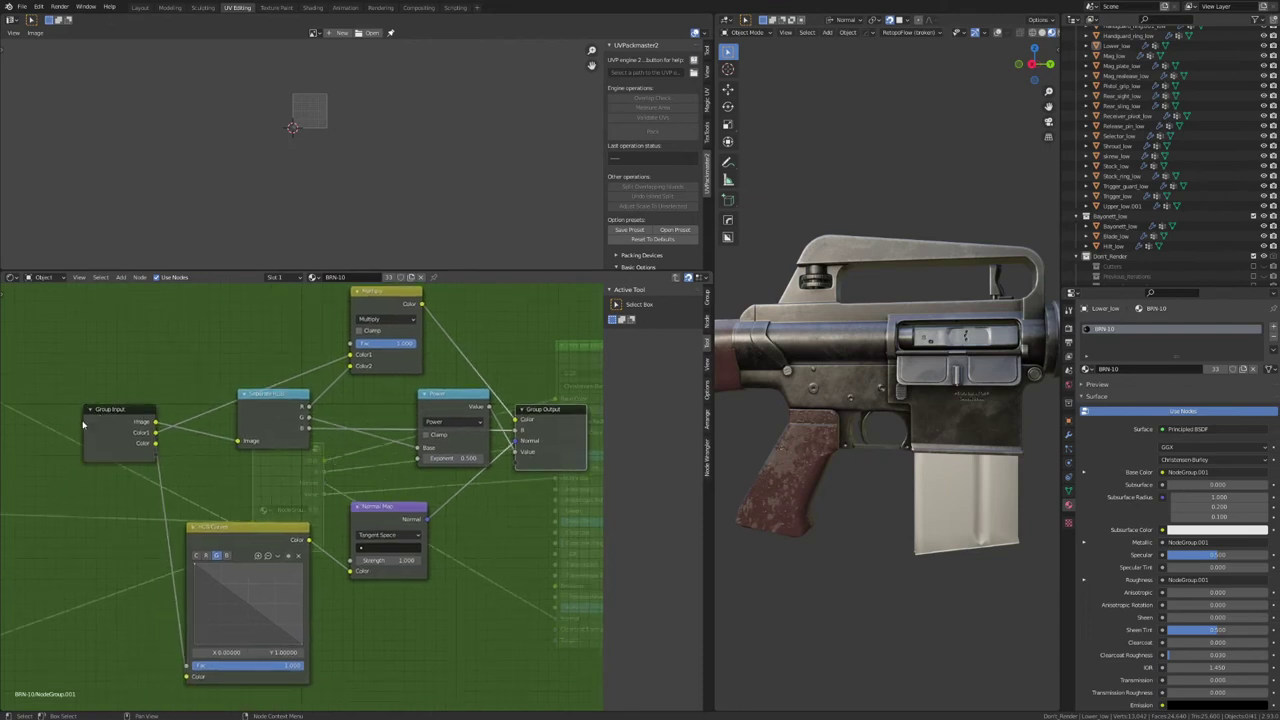
{"action": "left_click", "coordinate": [102, 432]}
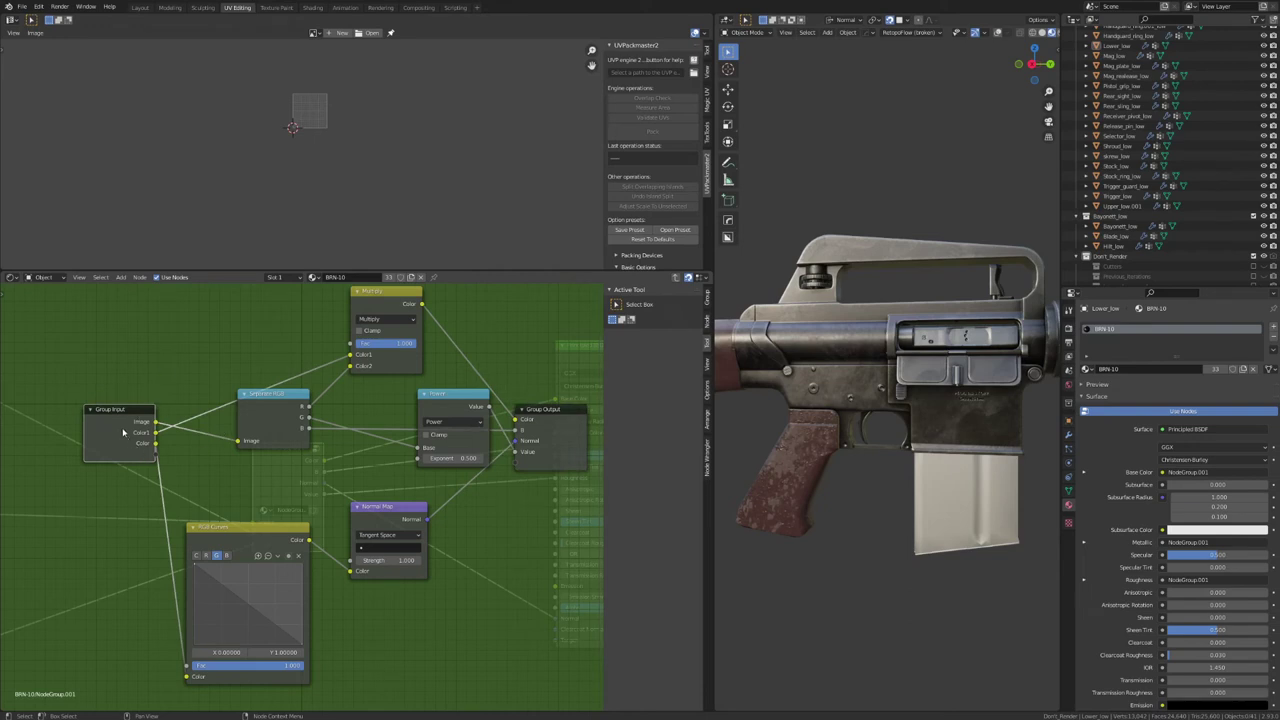
{"action": "left_click", "coordinate": [343, 399]}
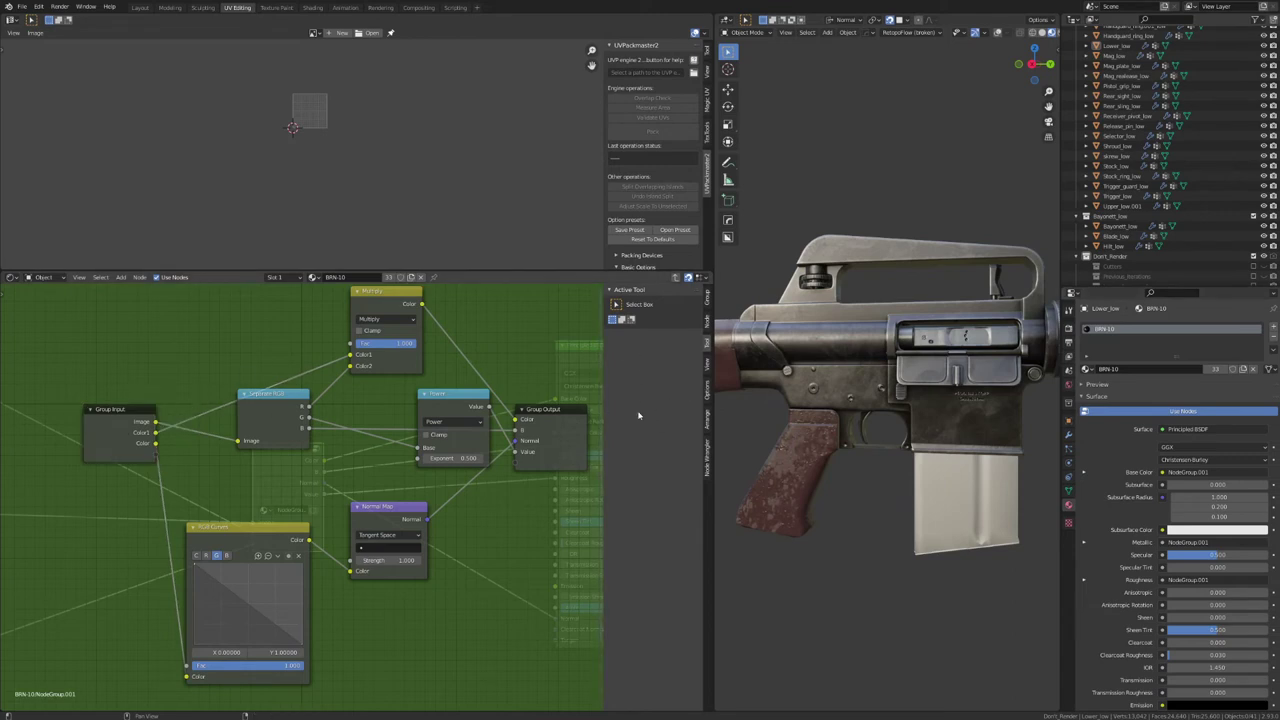
{"action": "key", "text": "n"}
{"action": "key", "text": "n"}
{"action": "left_click", "coordinate": [709, 297]}
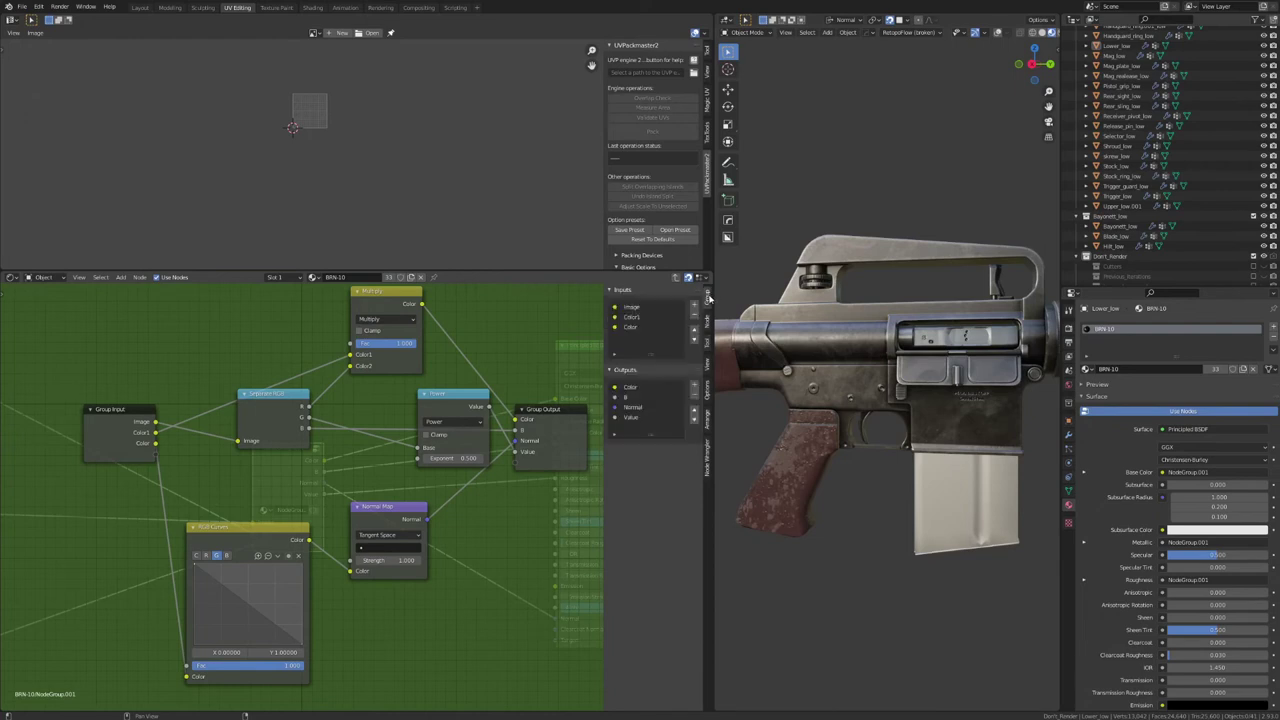
Step: Rename the group's Image input as ARMs and its Color1 input as BaseColor
{"action": "left_click", "coordinate": [630, 307]}
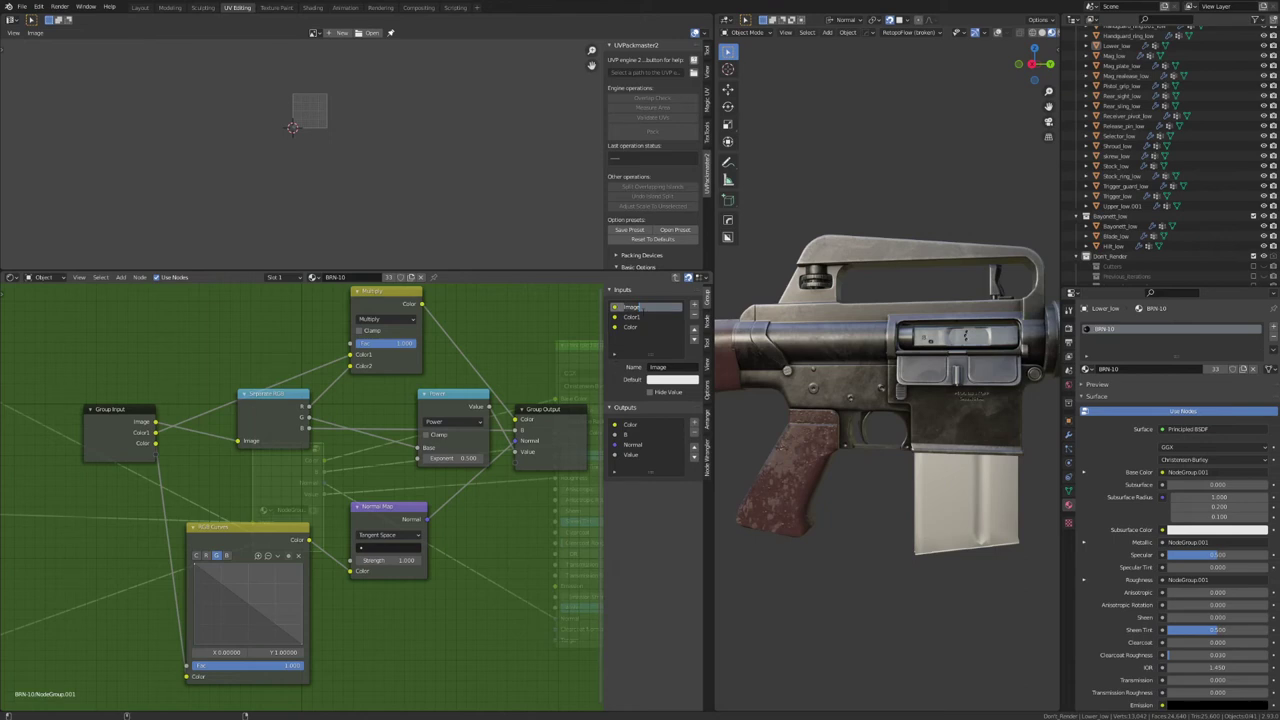
{"action": "type", "text": "ARMS"}
{"action": "key", "text": "Return"}
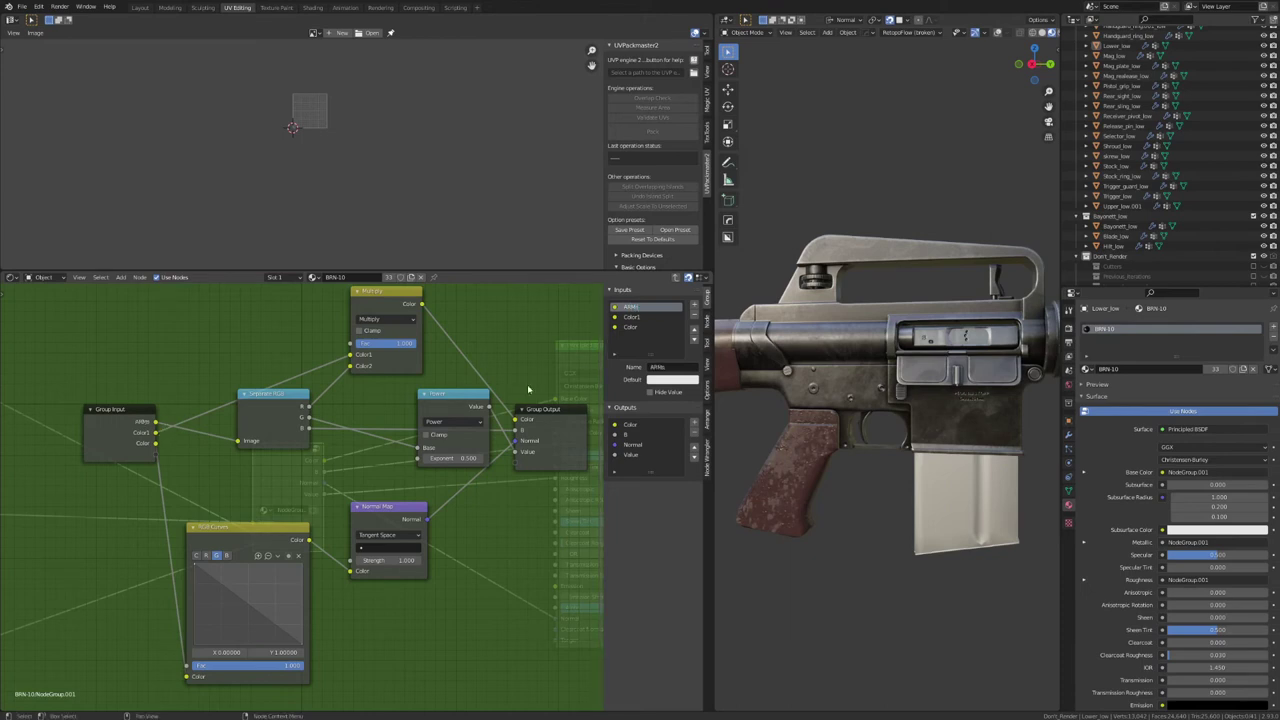
{"action": "left_click", "coordinate": [634, 317]}
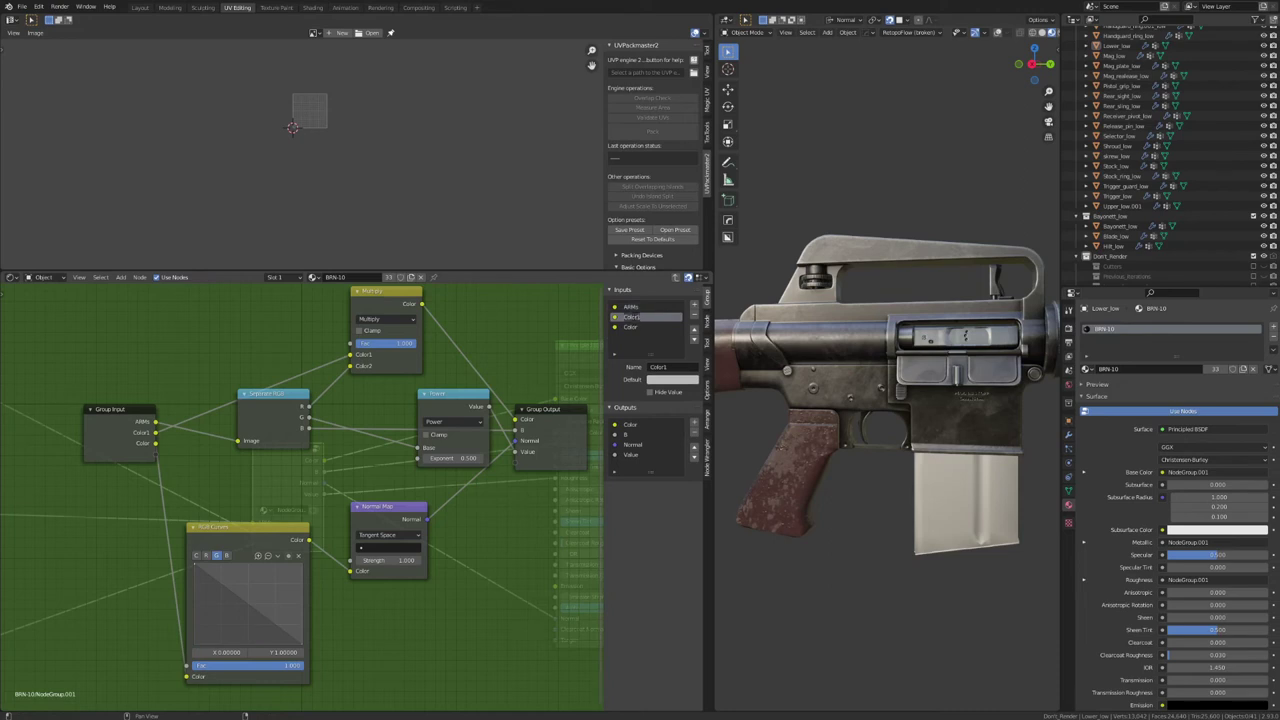
{"action": "type", "text": "BaseColor"}
{"action": "key", "text": "Return"}
Step: Rename the group's Color input as Normal Map and move the BaseColor input above ARMs
{"action": "left_click", "coordinate": [637, 326]}
{"action": "double_click", "coordinate": [637, 326]}
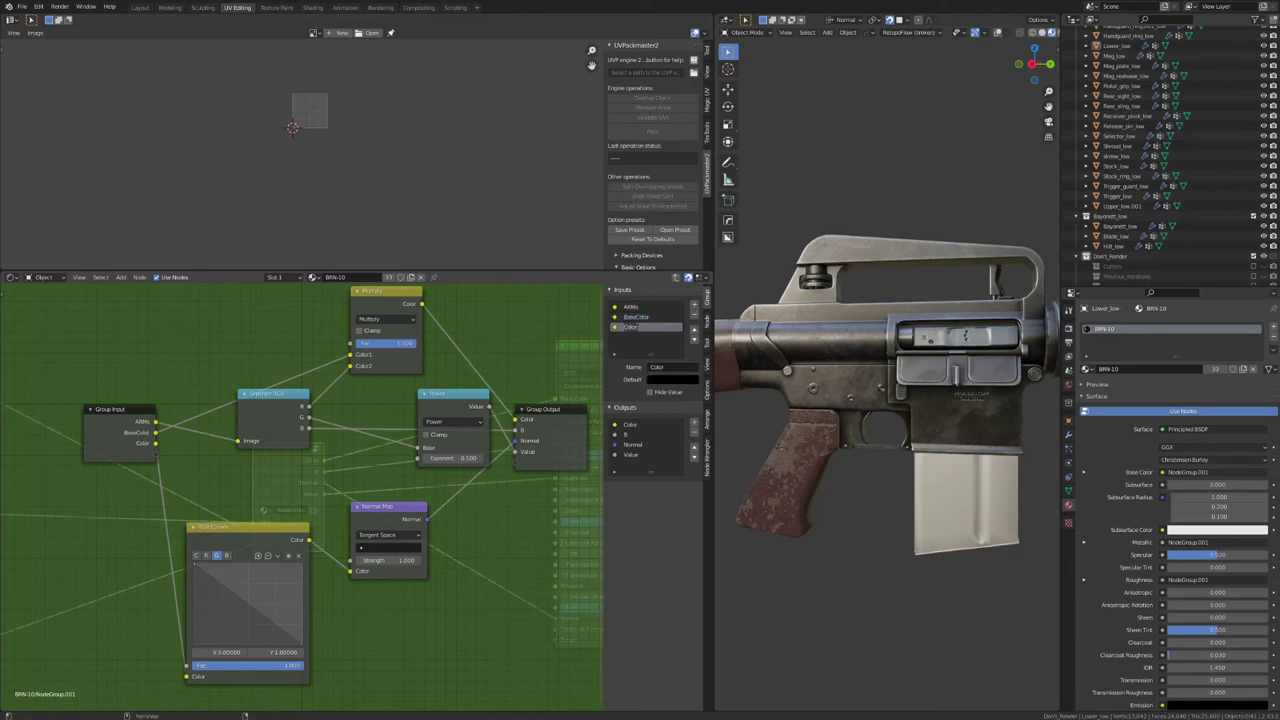
{"action": "type", "text": "Normal Map"}
{"action": "key", "text": "Return"}
{"action": "left_click", "coordinate": [643, 318]}
{"action": "left_click", "coordinate": [694, 329]}
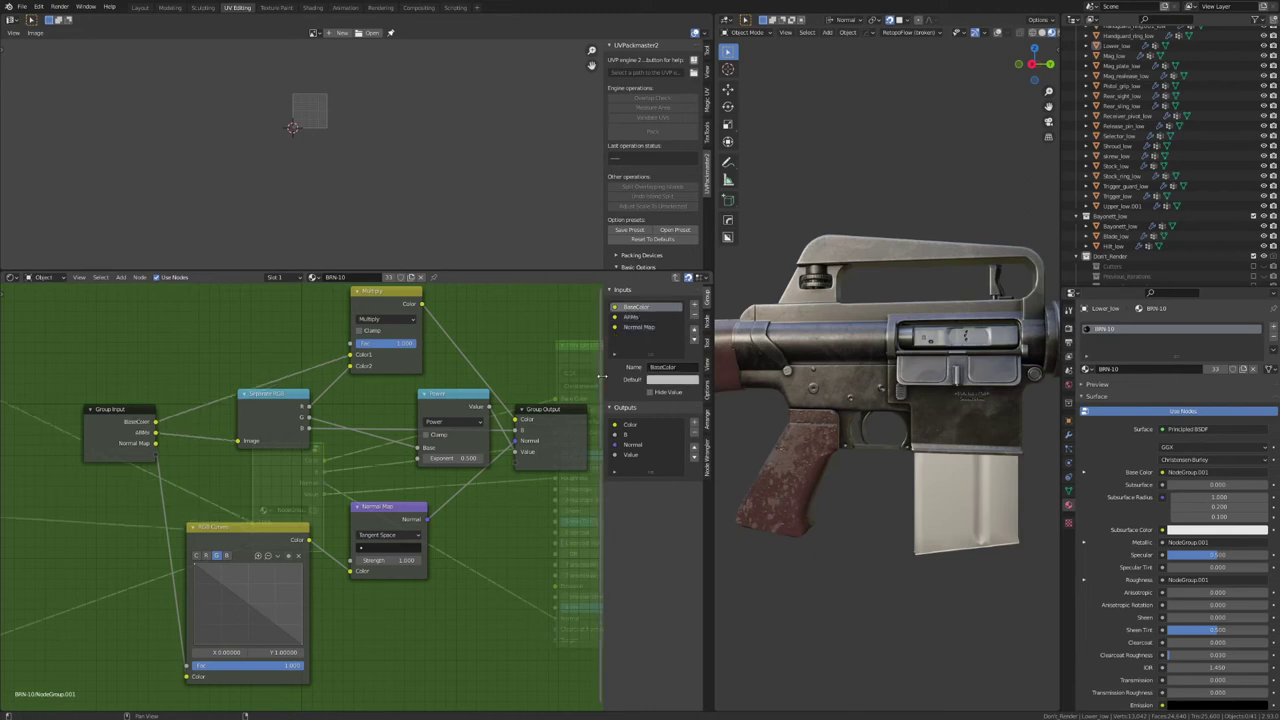
Step: Rename the group's Color output as BaseColor and its B output as Metallic
{"action": "left_click", "coordinate": [652, 425]}
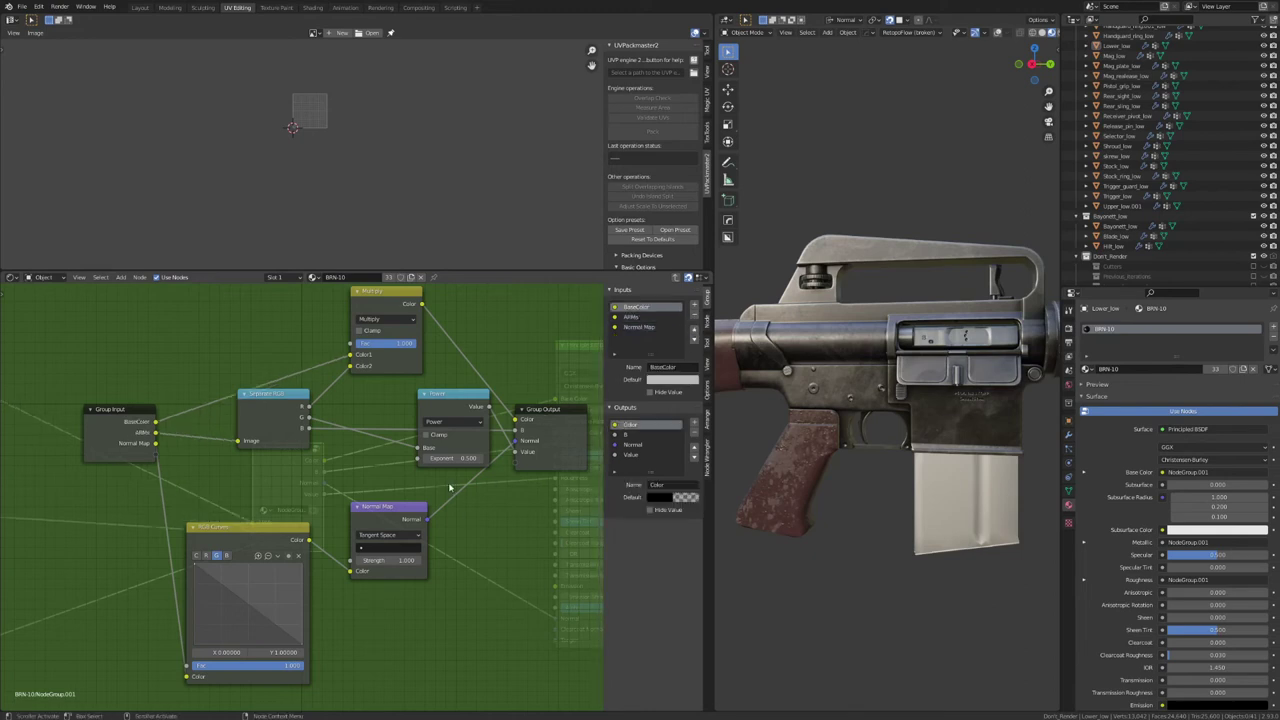
{"action": "double_click", "coordinate": [630, 425]}
{"action": "type", "text": "Base"}
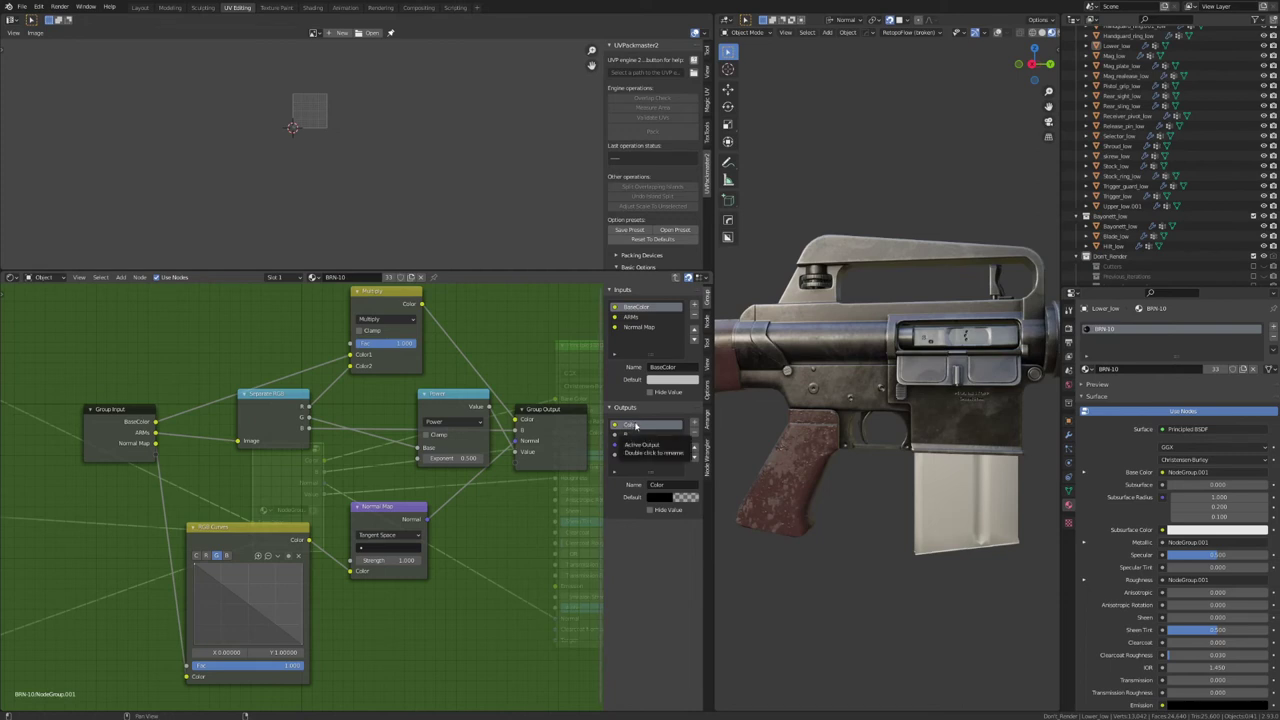
{"action": "type", "text": "Color"}
{"action": "key", "text": "Return"}
{"action": "double_click", "coordinate": [630, 435]}
{"action": "type", "text": "Metallic"}
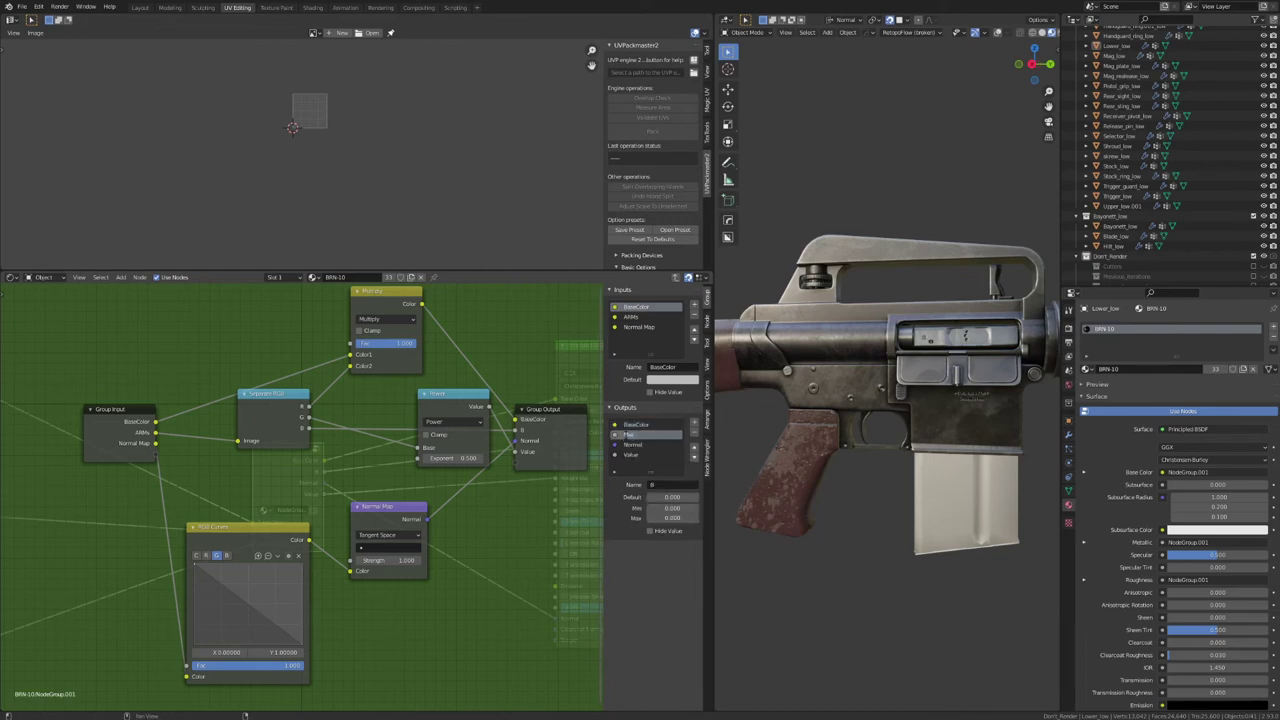
{"action": "key", "text": "Return"}
Step: Rename the group's Value output as Rough and move it above the Normal output
{"action": "left_click", "coordinate": [628, 445]}
{"action": "left_click", "coordinate": [630, 455]}
{"action": "double_click", "coordinate": [630, 455]}
{"action": "type", "text": "Rough"}
{"action": "key", "text": "Return"}
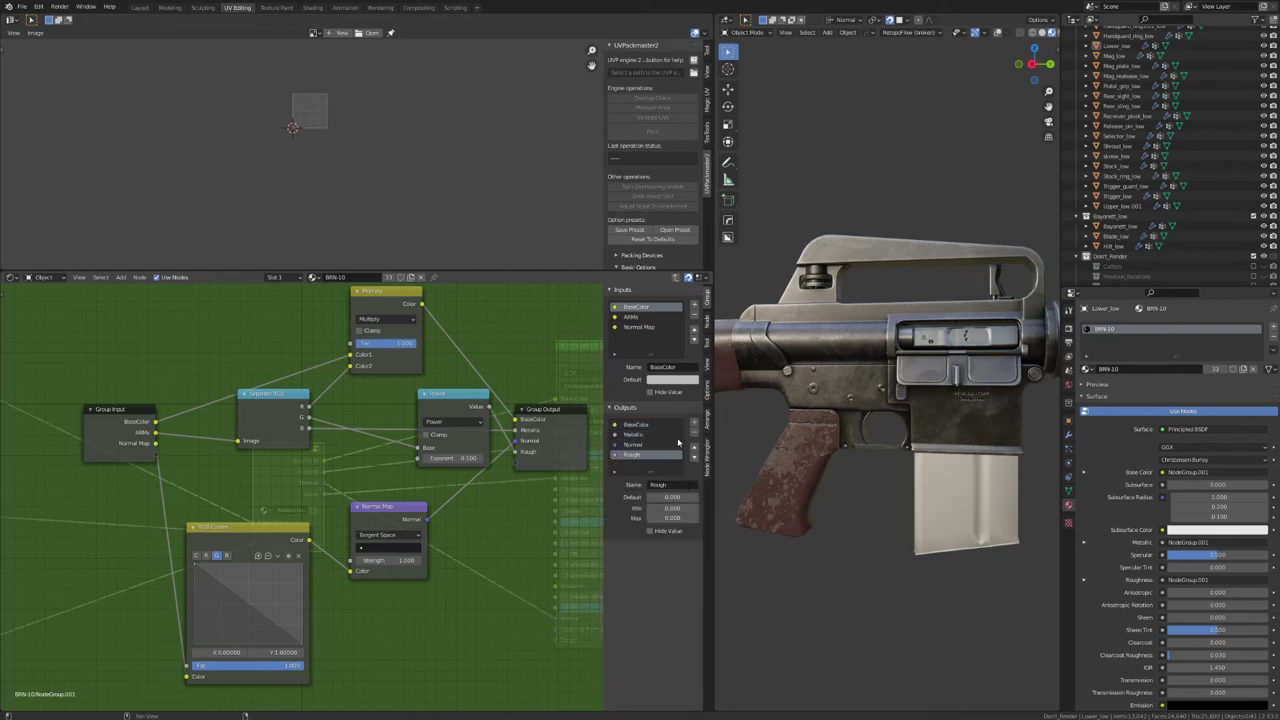
{"action": "left_click", "coordinate": [694, 447]}
Step: Extend the name of the group's BaseColor output to BaseColor+AO
{"action": "left_click", "coordinate": [652, 425]}
{"action": "double_click", "coordinate": [652, 425]}
{"action": "key", "text": "End"}
{"action": "type", "text": "+AO"}
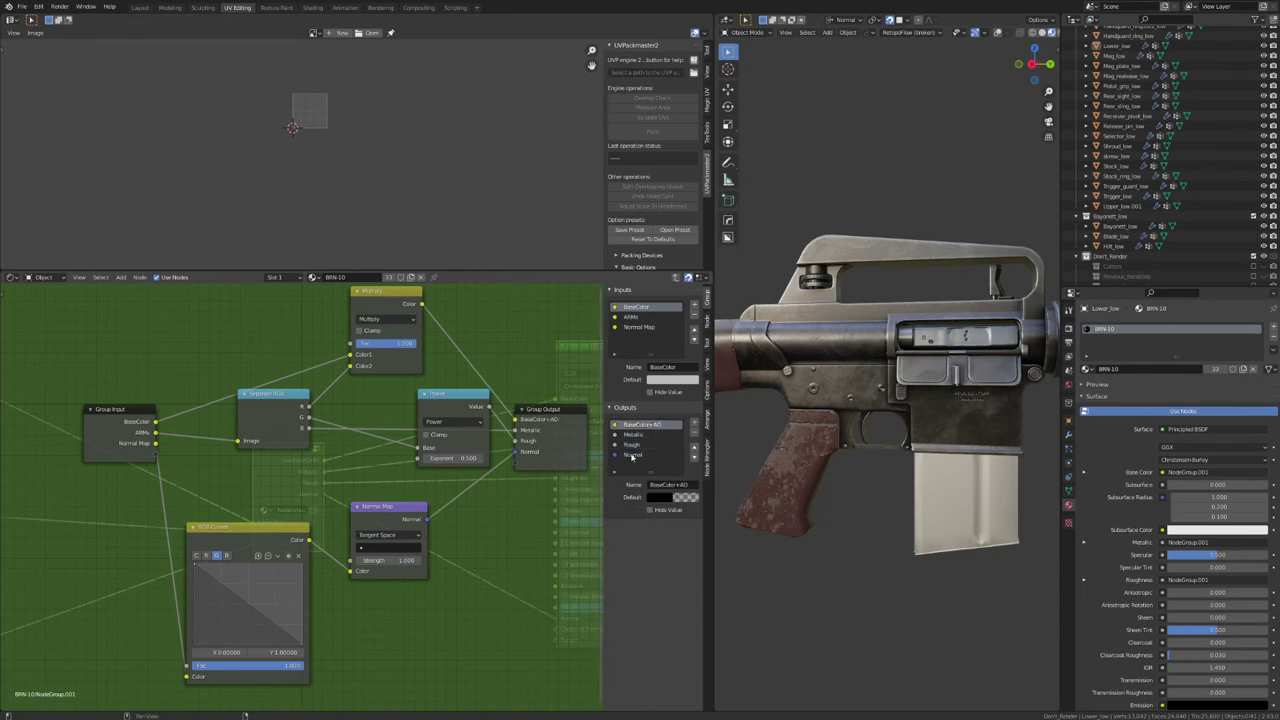
{"action": "key", "text": "Return"}
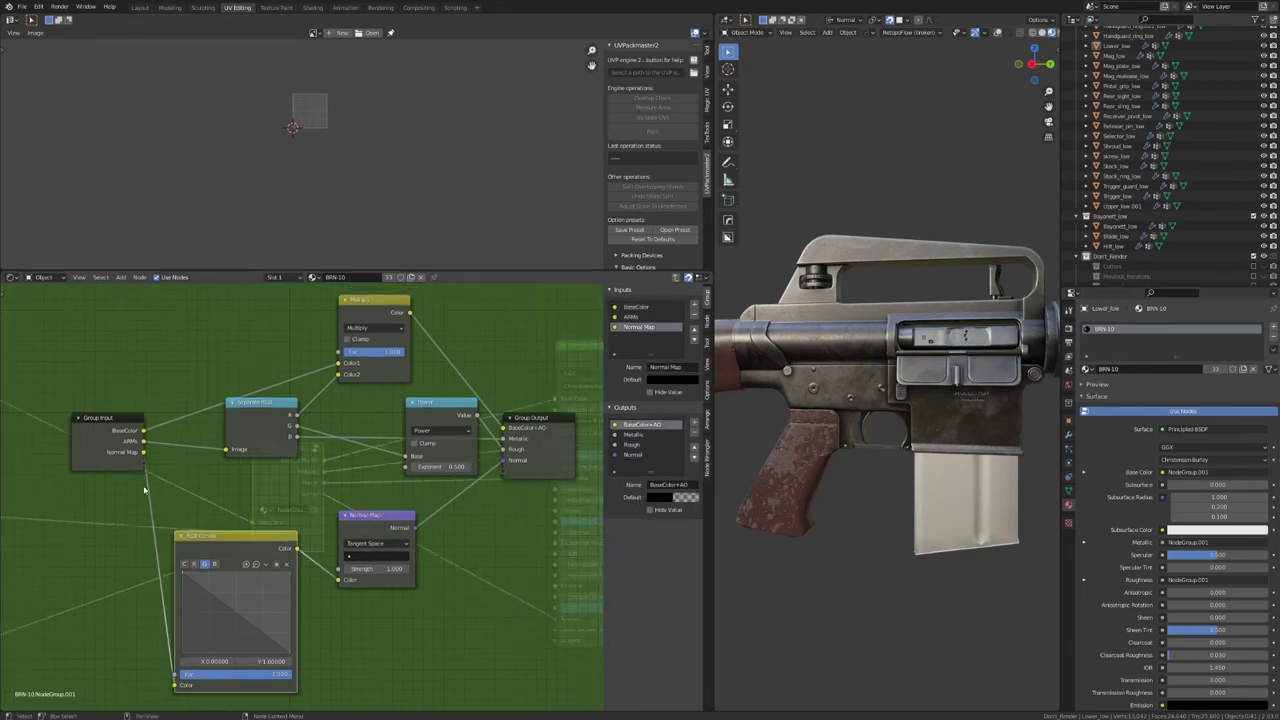
Step: Expose the Fac value of the RGB Curves node as a new input on the Group Input node
{"action": "middle_click_drag", "start_coordinate": [195, 514], "coordinate": [323, 481]}
{"action": "scroll", "coordinate": [243, 493], "scroll_direction": "up", "scroll_amount": 4}
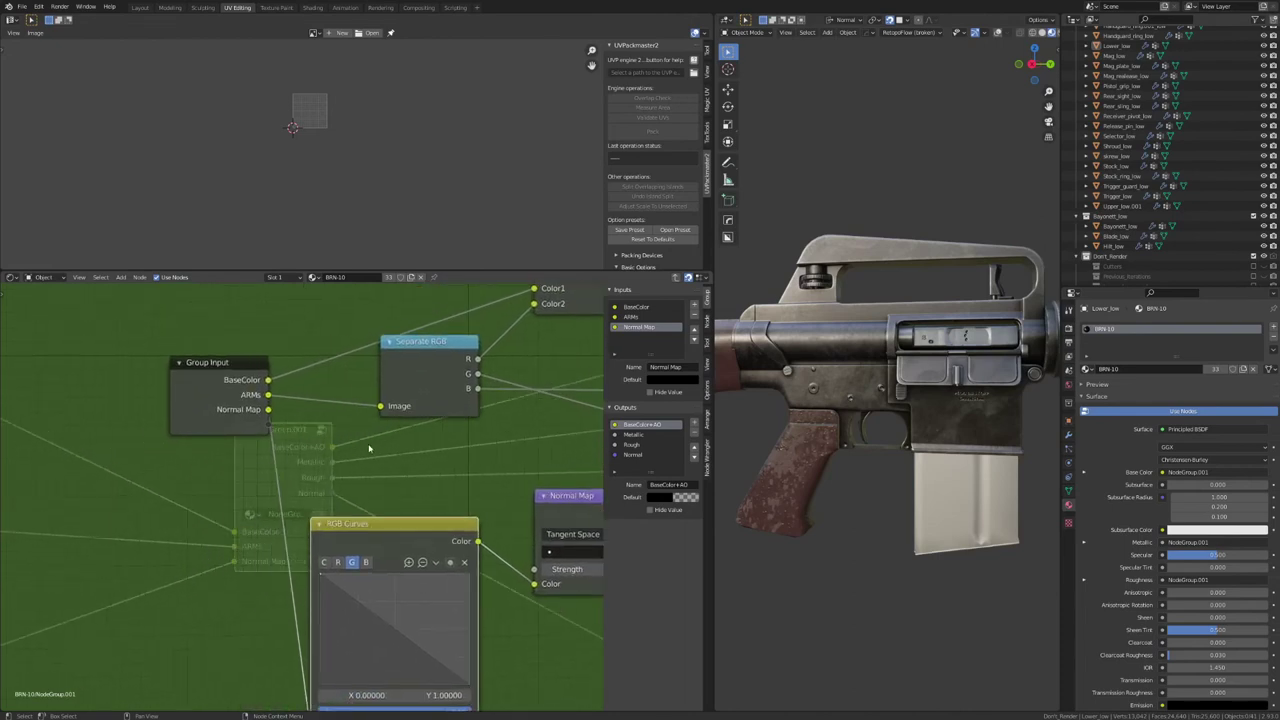
{"action": "middle_click_drag", "start_coordinate": [371, 443], "coordinate": [22, 429]}
{"action": "scroll", "coordinate": [466, 449], "scroll_direction": "up", "scroll_amount": 4}
{"action": "scroll", "coordinate": [466, 449], "scroll_direction": "down", "scroll_amount": 4}
{"action": "middle_click_drag", "start_coordinate": [466, 449], "coordinate": [701, 474]}
{"action": "middle_click_drag", "start_coordinate": [195, 492], "coordinate": [253, 495]}
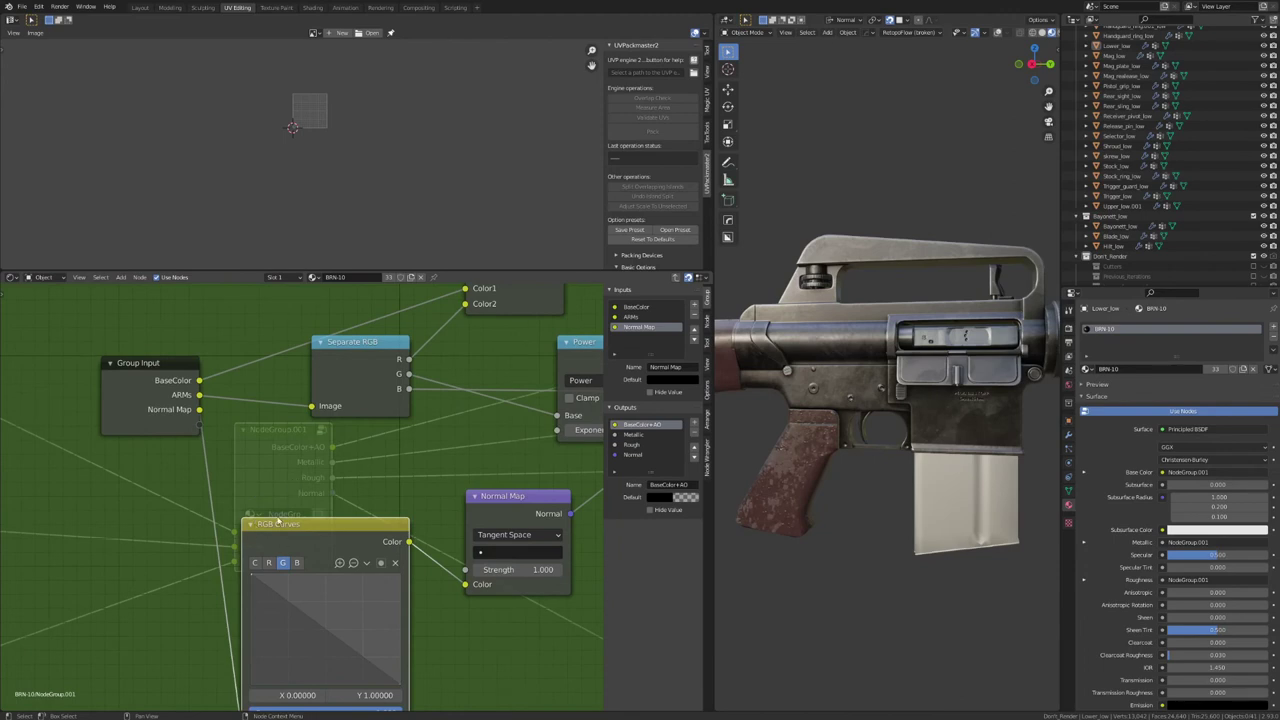
{"action": "scroll", "coordinate": [278, 521], "scroll_direction": "down", "scroll_amount": 3}
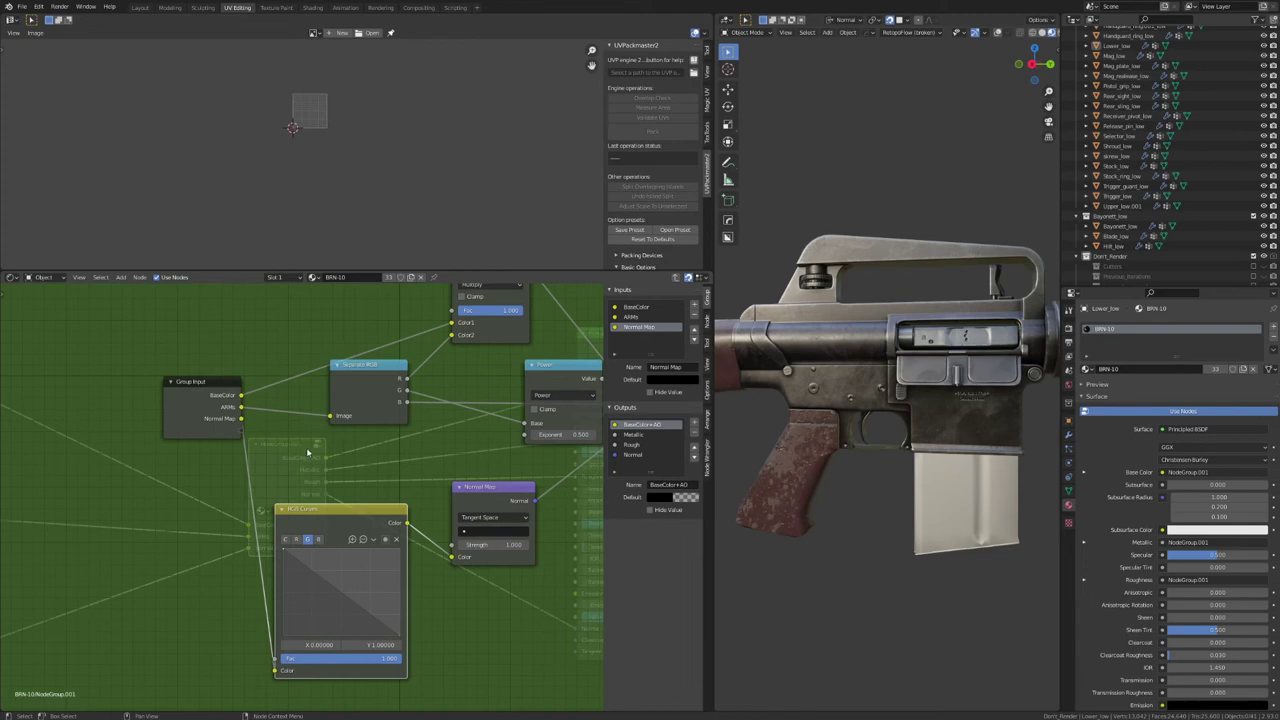
{"action": "middle_click_drag", "start_coordinate": [290, 522], "coordinate": [310, 518]}
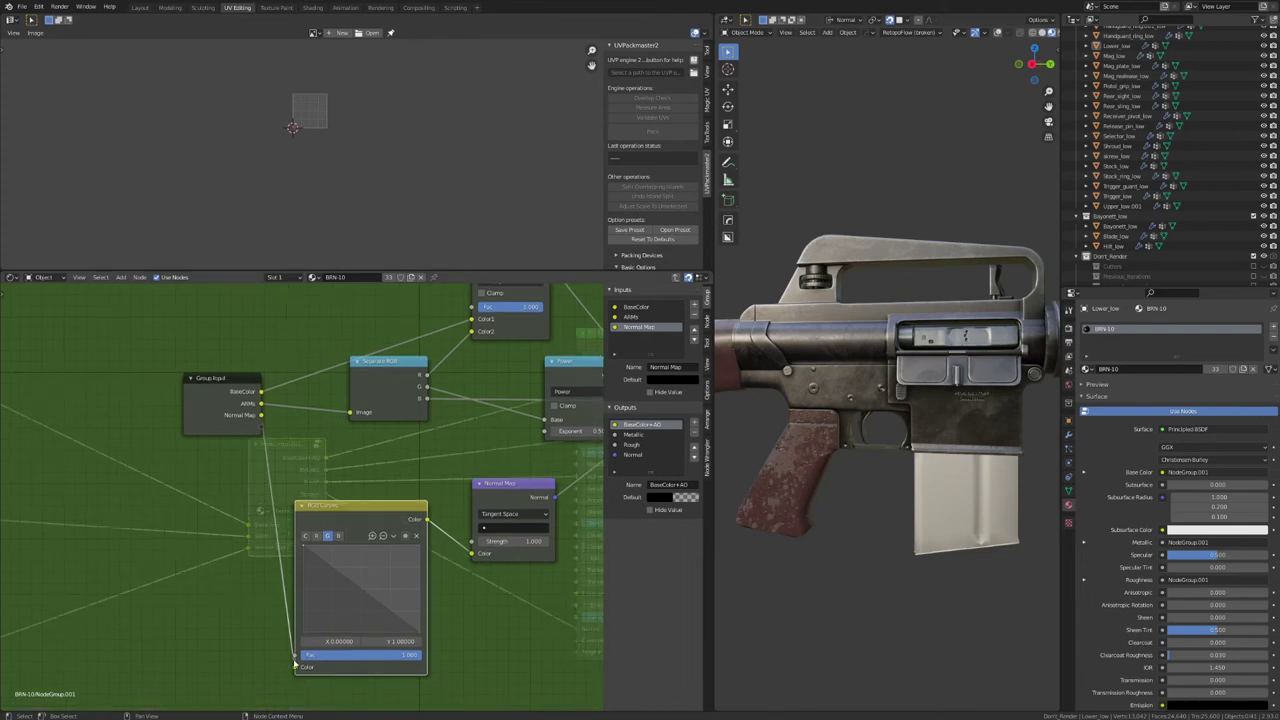
{"action": "left_click_drag", "start_coordinate": [295, 657], "coordinate": [261, 428]}
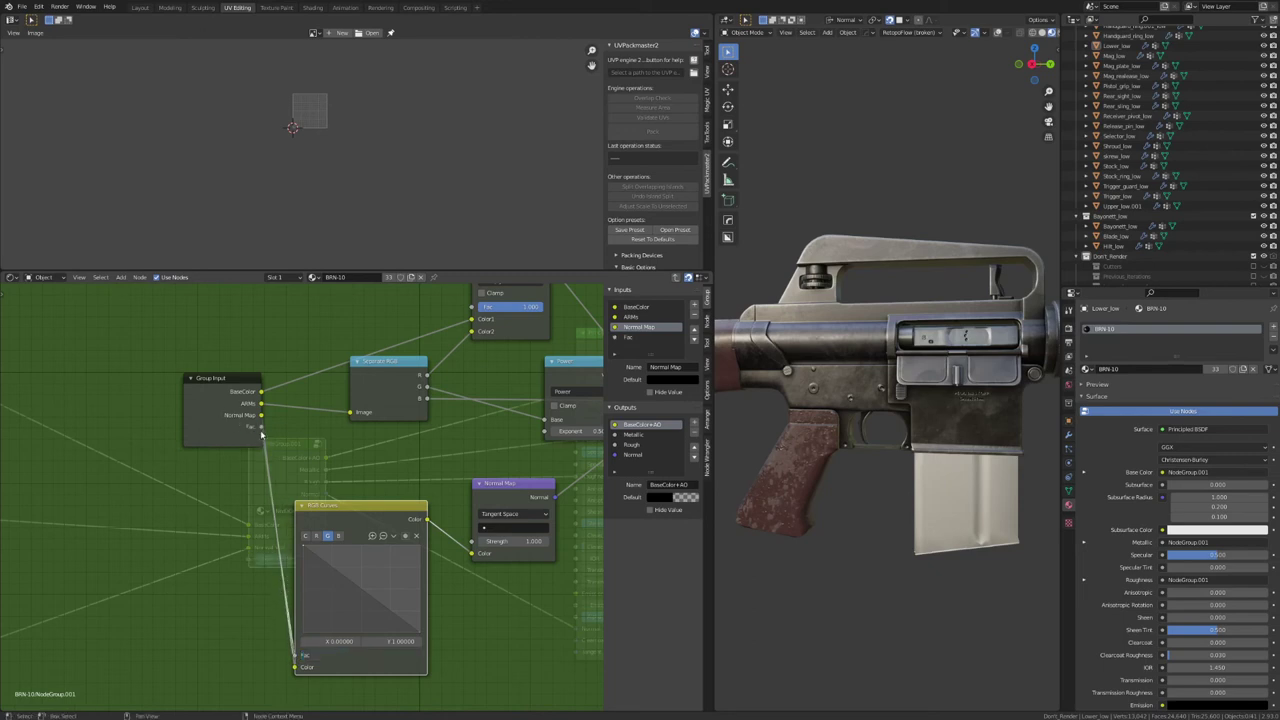
{"action": "scroll", "coordinate": [242, 402], "scroll_direction": "up", "scroll_amount": 1}
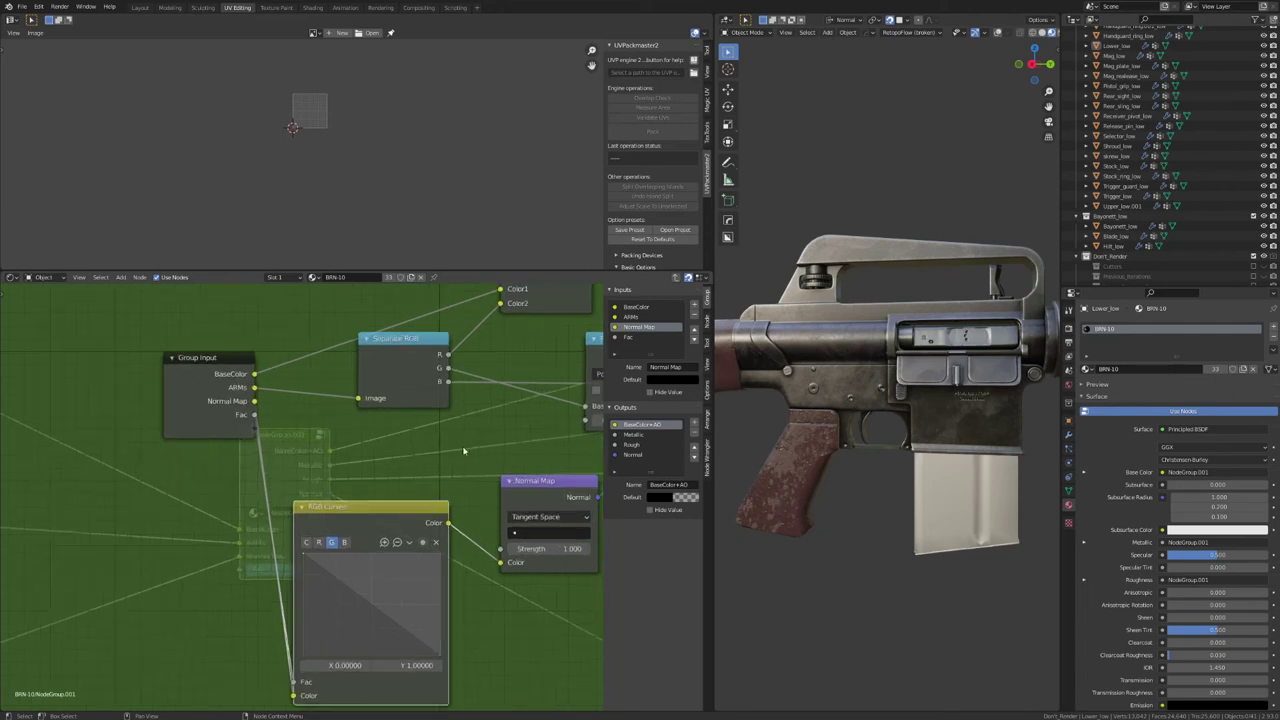
Step: Rename the group's Fac input as FlipY(Green) and return to the main material node tree
{"action": "left_click", "coordinate": [628, 337]}
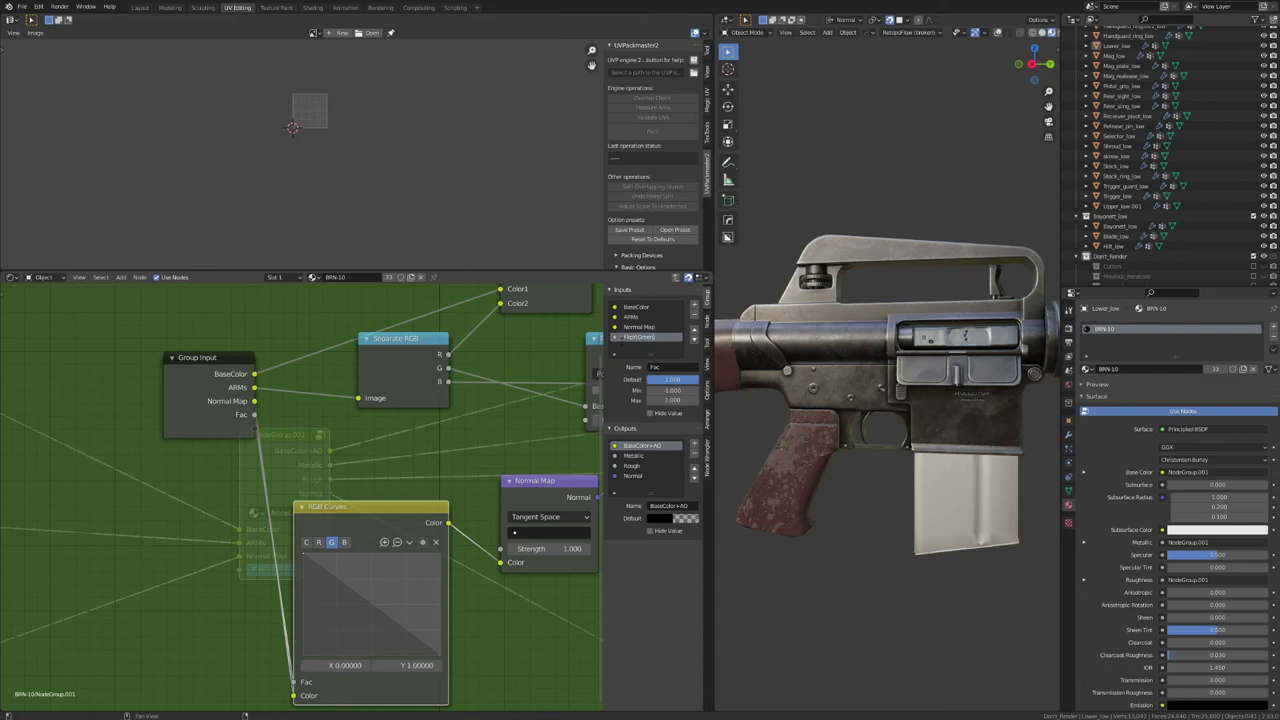
{"action": "key", "text": "Return"}
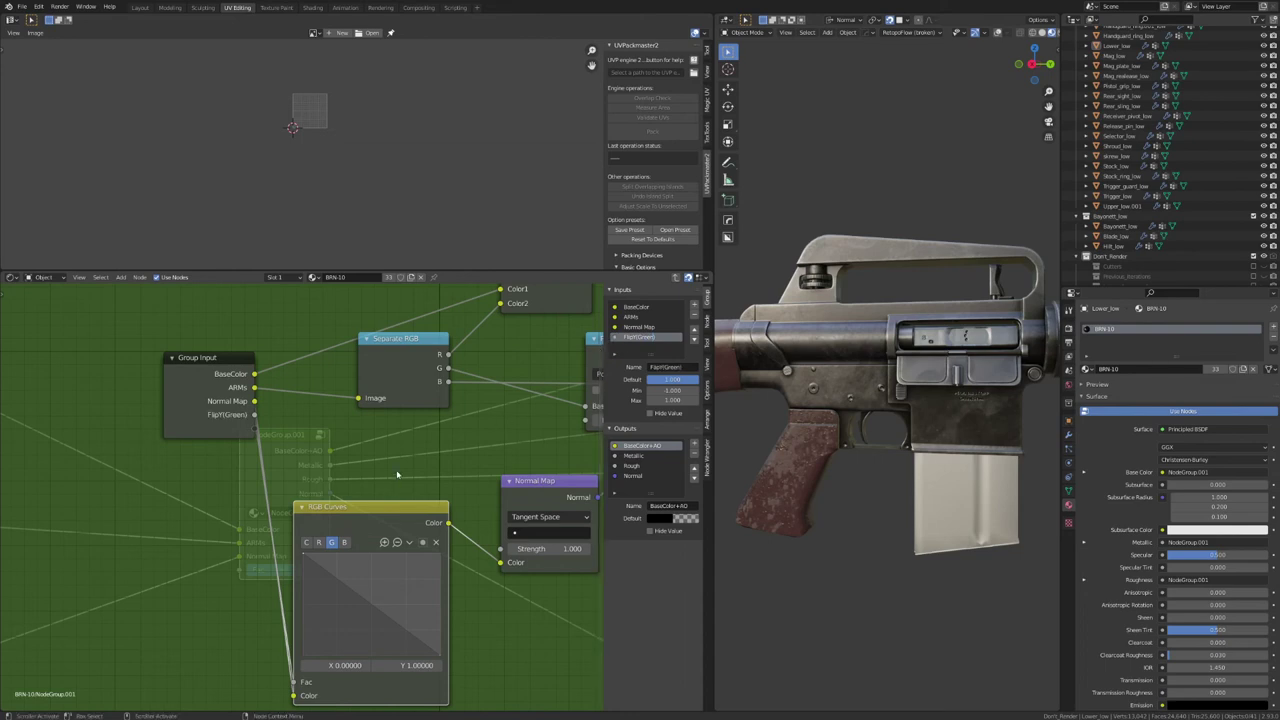
{"action": "key", "text": "Tab"}
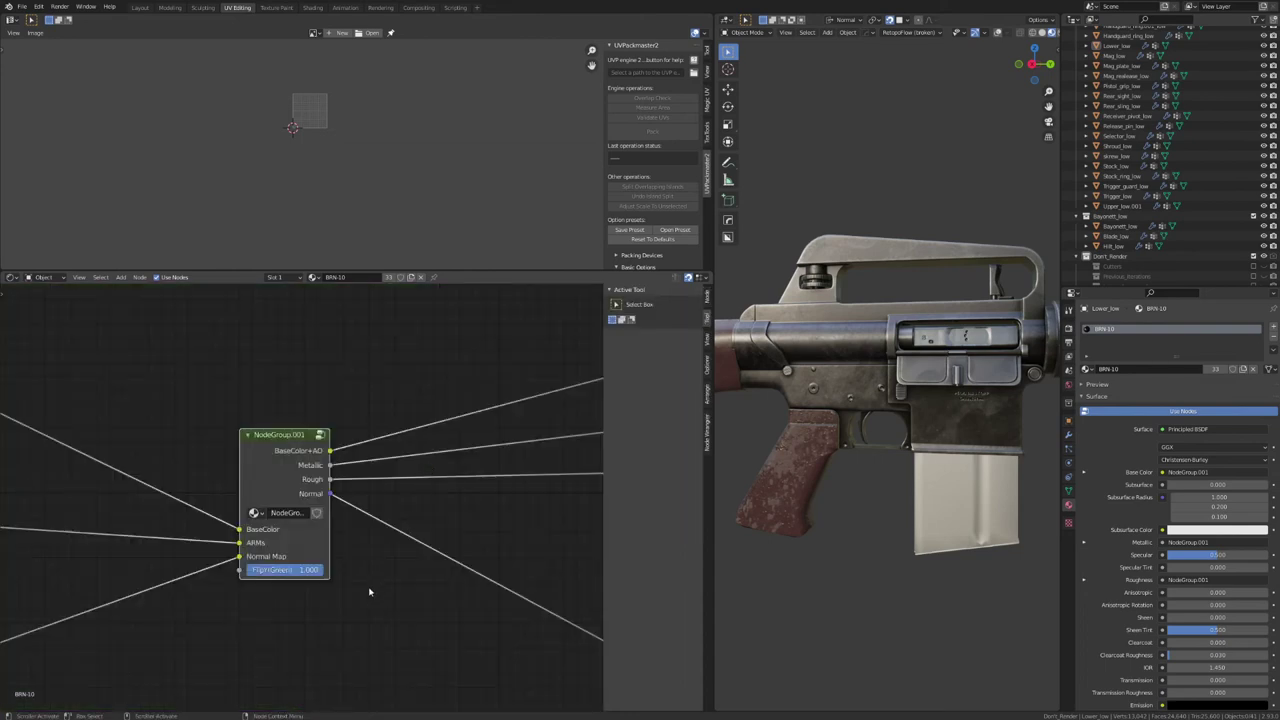
{"action": "scroll", "coordinate": [319, 552], "scroll_direction": "up", "scroll_amount": 2}
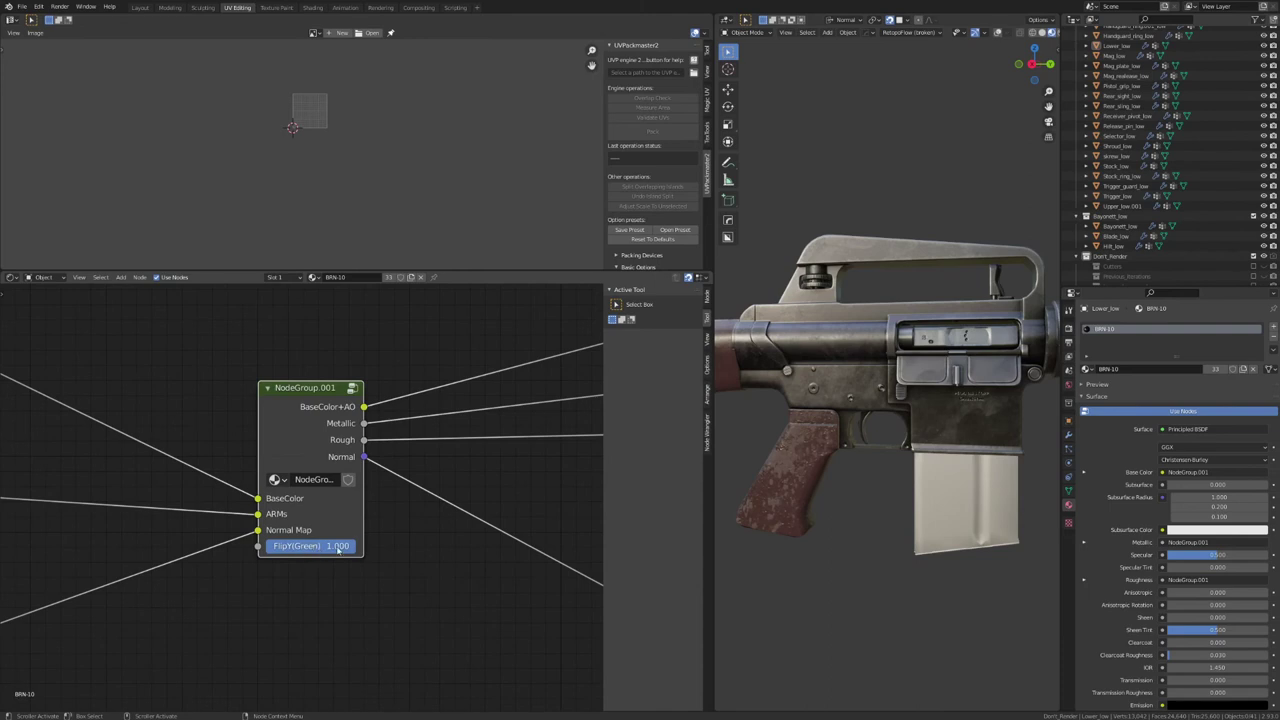
{"action": "mouse_move", "coordinate": [338, 548]}
{"action": "left_mouse_down"}
{"action": "mouse_move", "coordinate": [268, 548]}
{"action": "mouse_move", "coordinate": [362, 549]}
{"action": "left_mouse_up"}
Step: Label the group node UE_texture_utilities and rename its node group data-block as UE_texture_utilities
{"action": "left_click", "coordinate": [708, 296]}
{"action": "left_click", "coordinate": [659, 318]}
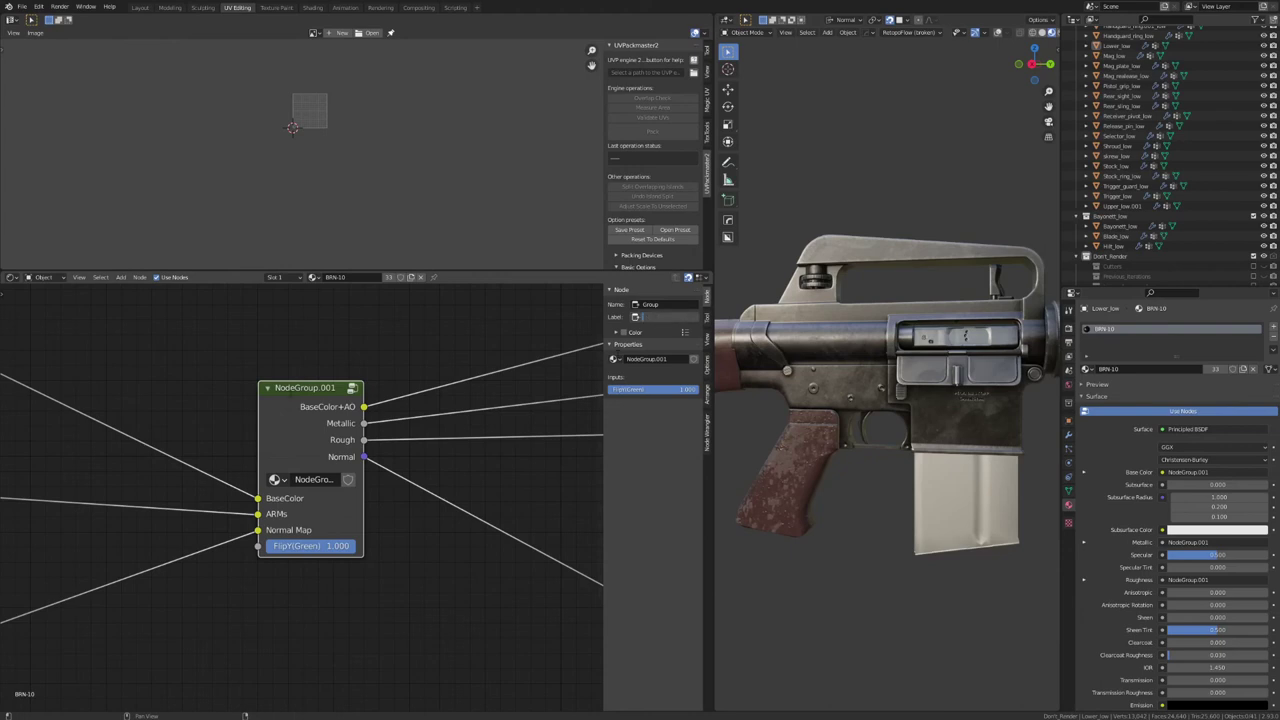
{"action": "type", "text": "UE_texture _utilities"}
{"action": "key", "text": "Return"}
{"action": "key", "text": "Return"}
{"action": "left_click", "coordinate": [678, 359]}
{"action": "left_click_drag", "start_coordinate": [678, 359], "coordinate": [626, 359]}
{"action": "type", "text": "UE_texture_utilities"}
{"action": "key", "text": "Return"}
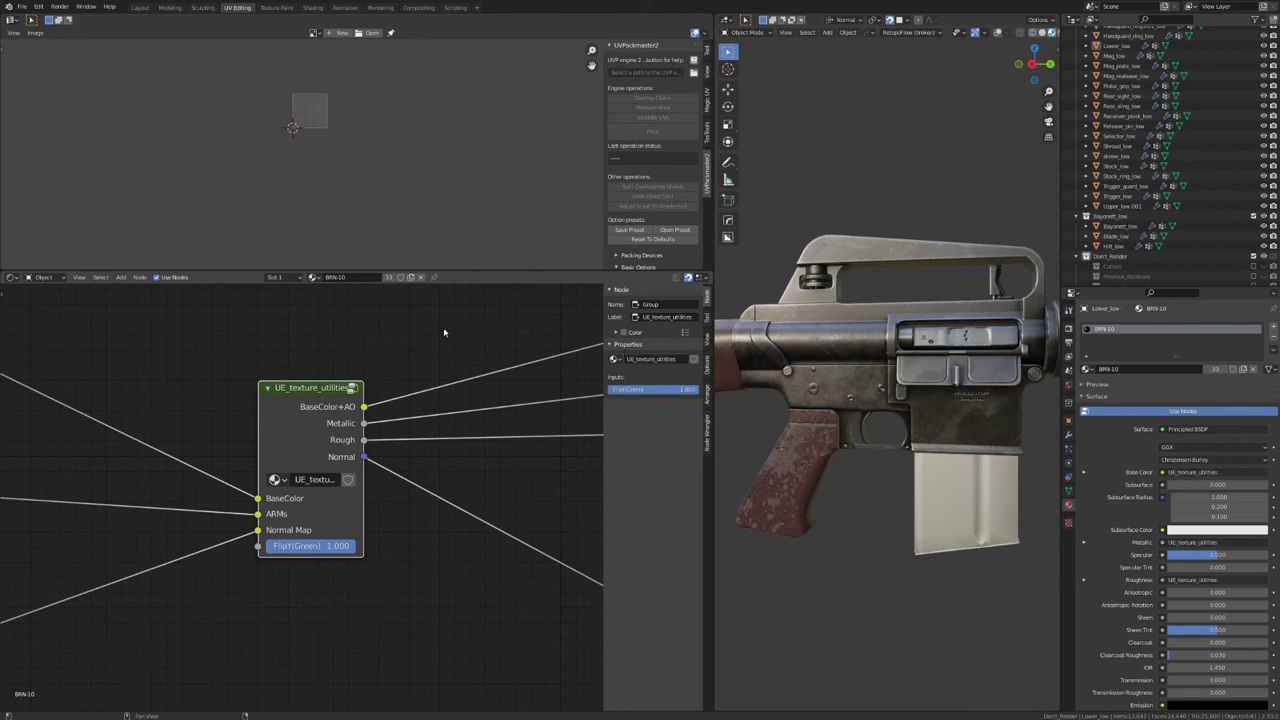
Step: Look for the UE_texture_utilities group among the node groups that can be added to a material
{"action": "scroll", "coordinate": [457, 497], "scroll_direction": "down", "scroll_amount": 1}
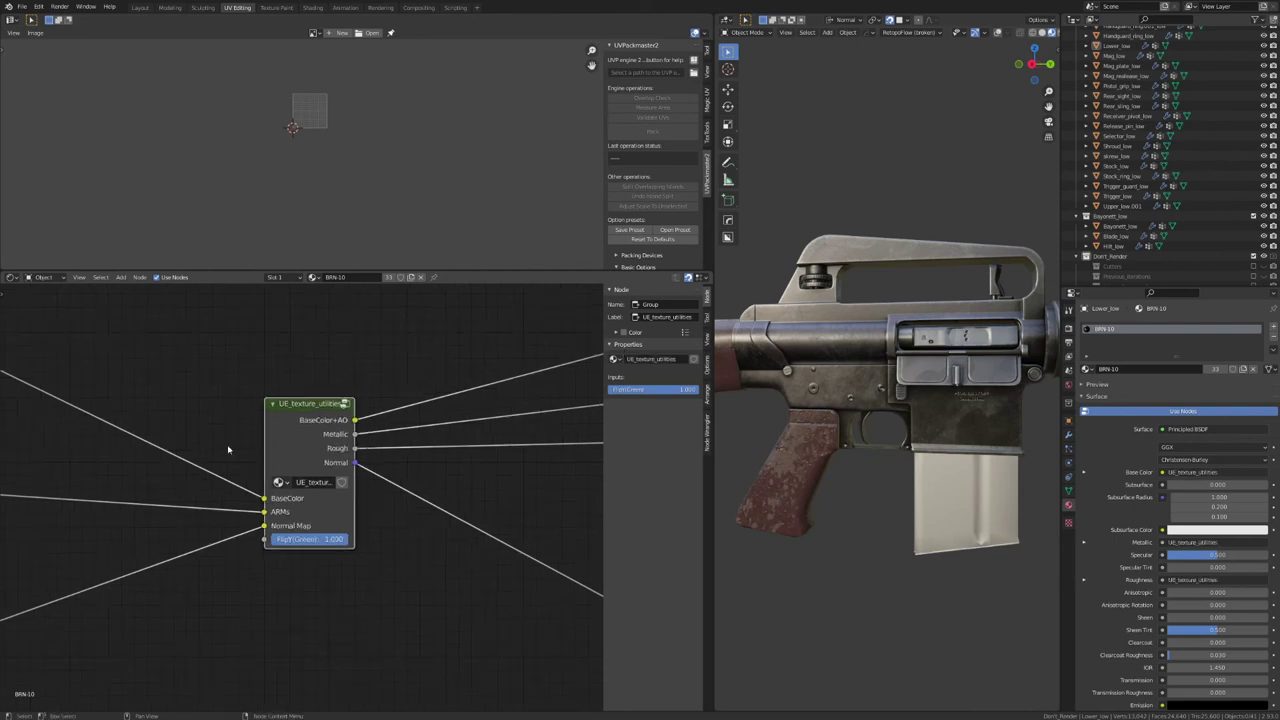
{"action": "middle_click_drag", "start_coordinate": [379, 590], "coordinate": [417, 446]}
{"action": "scroll", "coordinate": [404, 525], "scroll_direction": "down", "scroll_amount": 2}
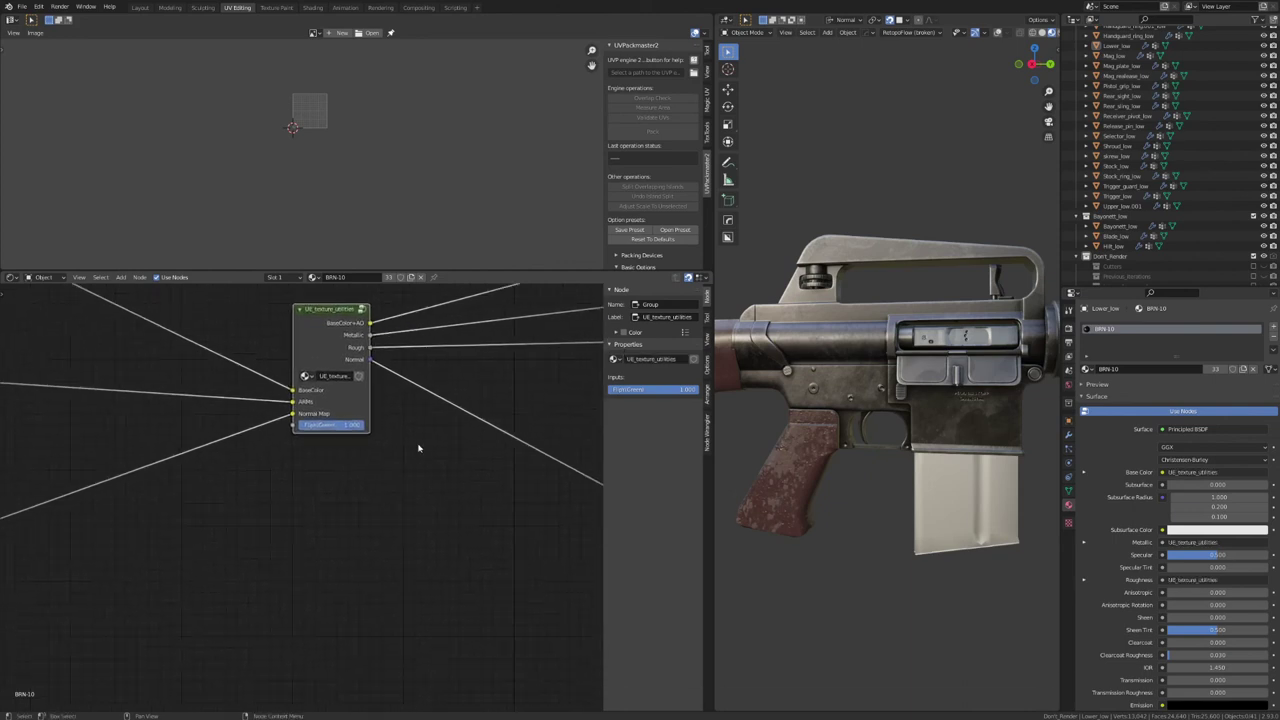
{"action": "middle_click_drag", "start_coordinate": [362, 559], "coordinate": [367, 512]}
{"action": "key", "text": "shift+a"}
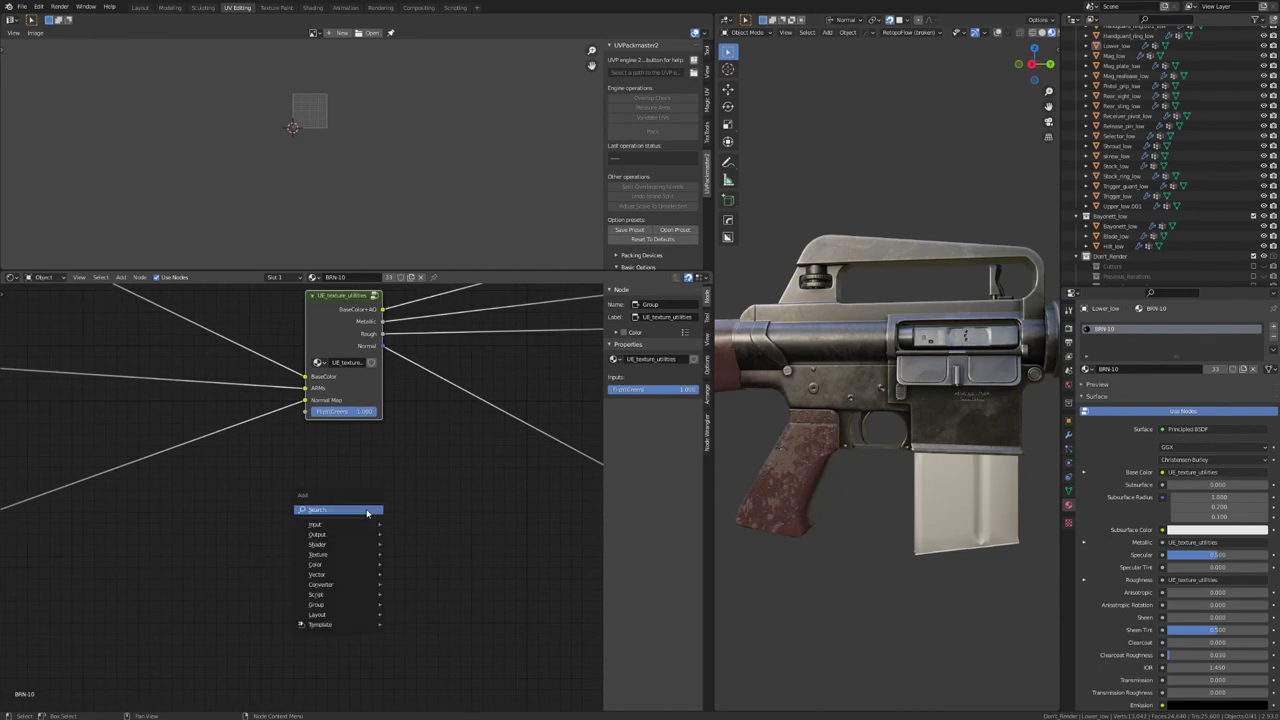
{"action": "mouse_move", "coordinate": [324, 605]}
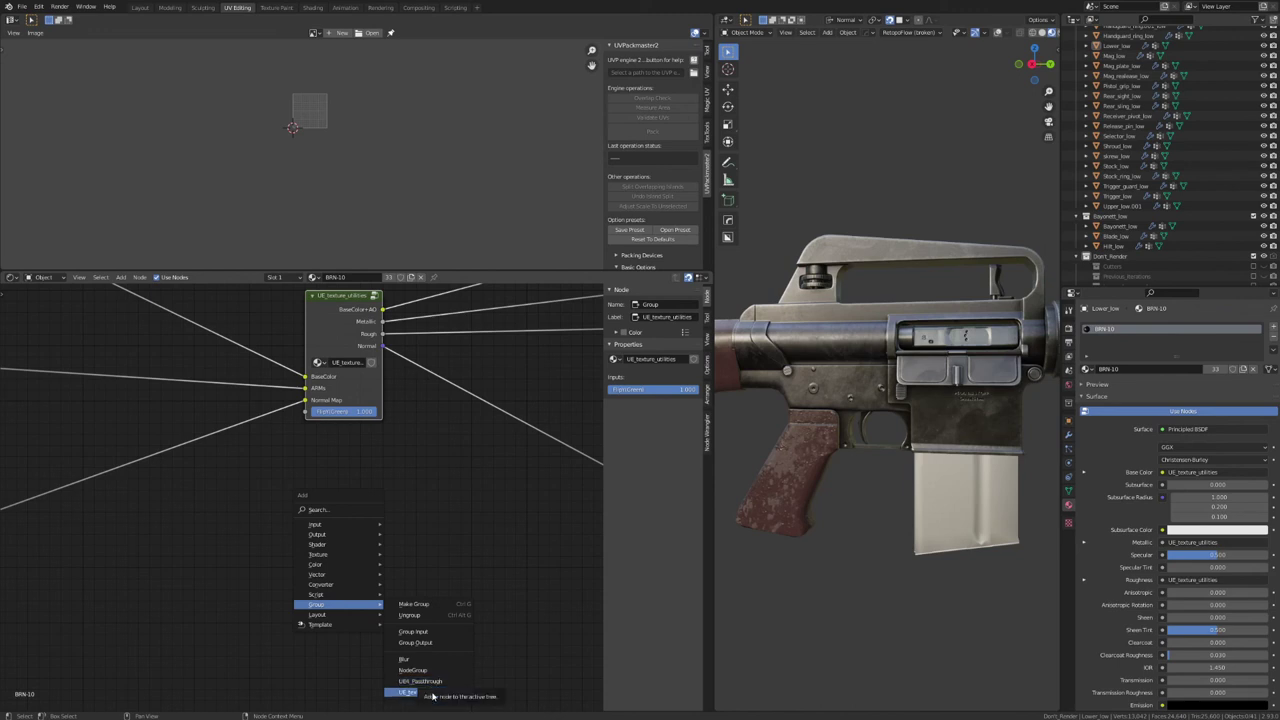
{"action": "scroll", "coordinate": [261, 545], "scroll_direction": "down", "scroll_amount": 4}
{"action": "mouse_move", "coordinate": [261, 545]}
{"action": "middle_mouse_down"}
{"action": "mouse_move", "coordinate": [319, 598]}
{"action": "mouse_move", "coordinate": [278, 555]}
{"action": "middle_mouse_up"}
{"action": "scroll", "coordinate": [276, 556], "scroll_direction": "down", "scroll_amount": 6}
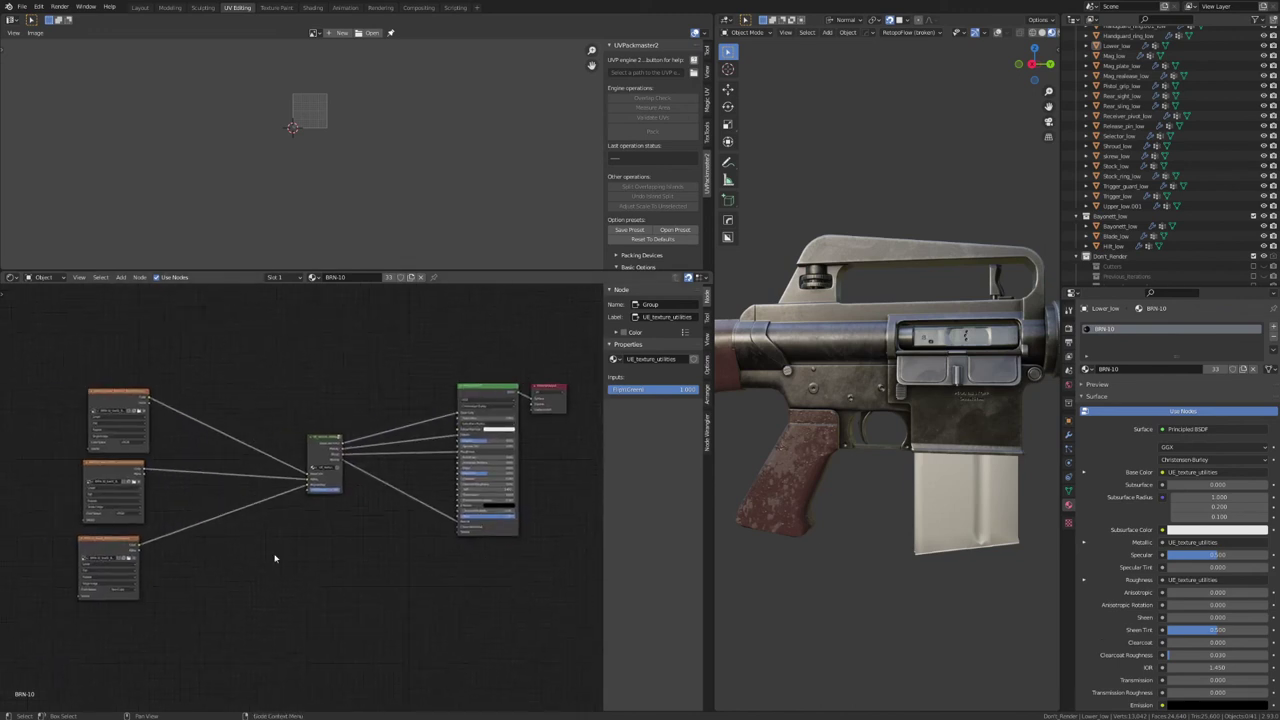
Step: Select the rifle's magazine and add a UE_texture_utilities group node between the image textures and Principled BSDF of its Mag material
{"action": "left_click", "coordinate": [962, 500]}
{"action": "left_click_drag", "start_coordinate": [1225, 284], "coordinate": [189, 345]}
{"action": "left_click_drag", "start_coordinate": [1275, 300], "coordinate": [210, 448]}
{"action": "middle_click_drag", "start_coordinate": [323, 469], "coordinate": [331, 466]}
{"action": "scroll", "coordinate": [325, 445], "scroll_direction": "up", "scroll_amount": 6}
{"action": "key", "text": "shift+a"}
{"action": "mouse_move", "coordinate": [345, 558]}
{"action": "left_click", "coordinate": [429, 645]}
{"action": "left_click", "coordinate": [366, 414]}
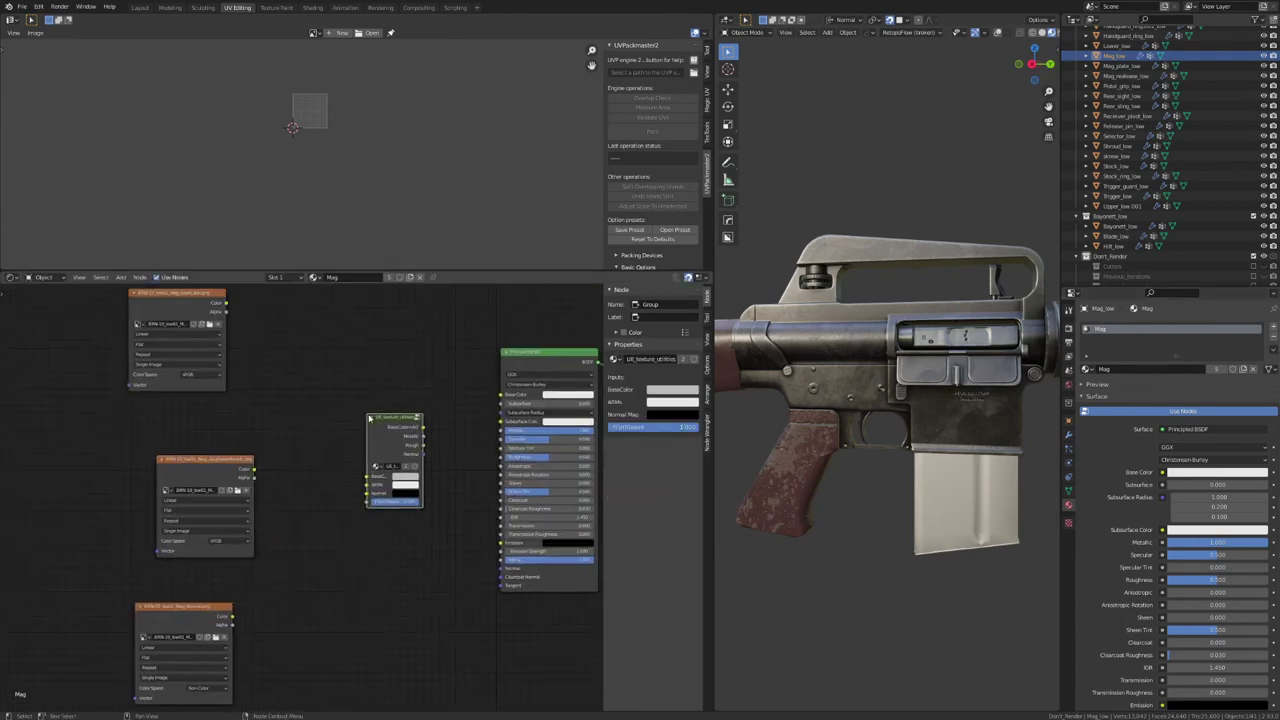
Step: Connect the Mag material's base color, packed roughness/metallic and normal textures to the BaseColor, ARMs and Normal Map inputs of UE_texture_utilities
{"action": "scroll", "coordinate": [366, 414], "scroll_direction": "up", "scroll_amount": 1}
{"action": "left_click_drag", "start_coordinate": [205, 316], "coordinate": [367, 518]}
{"action": "left_click_drag", "start_coordinate": [367, 528], "coordinate": [236, 510]}
{"action": "middle_click_drag", "start_coordinate": [275, 537], "coordinate": [297, 472]}
{"action": "left_click_drag", "start_coordinate": [233, 617], "coordinate": [389, 473]}
Step: Connect the group's BaseColor+AO, Metallic, Rough and Normal outputs to the matching inputs of the Mag material's Principled BSDF
{"action": "middle_click_drag", "start_coordinate": [284, 620], "coordinate": [200, 695]}
{"action": "left_click_drag", "start_coordinate": [338, 465], "coordinate": [463, 505]}
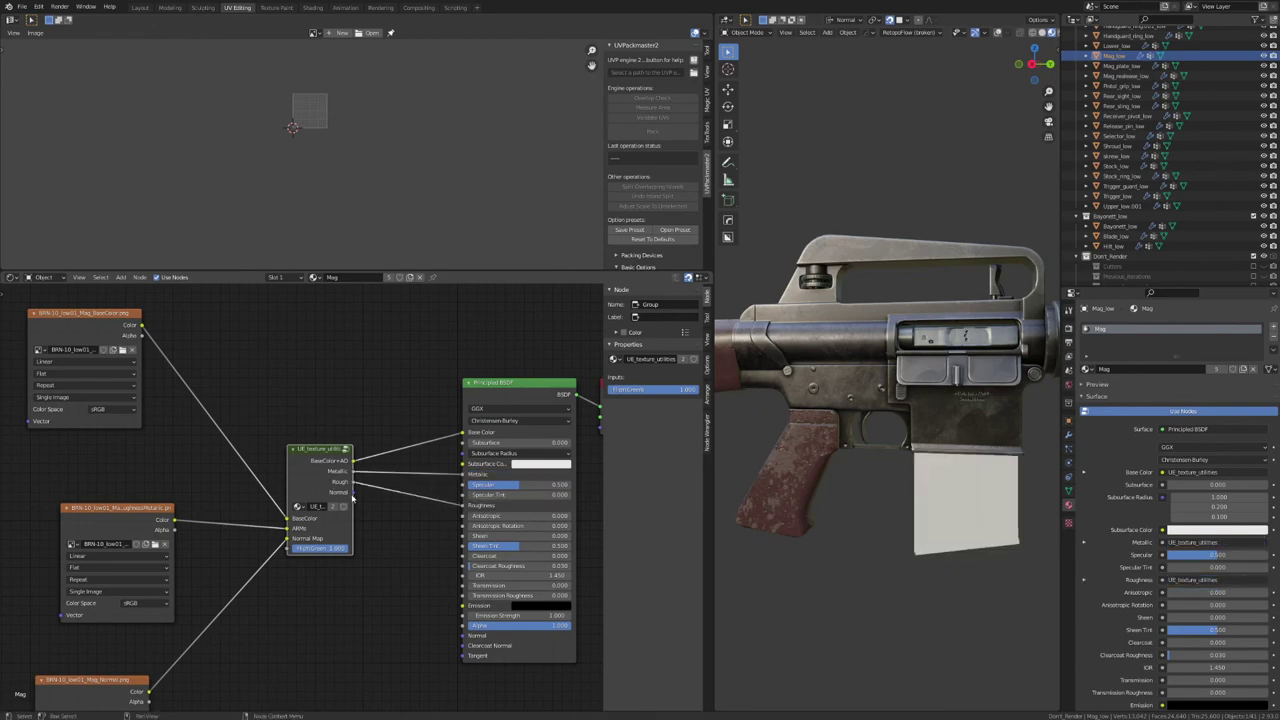
{"action": "left_click_drag", "start_coordinate": [352, 492], "coordinate": [463, 635]}
Step: Select the bayonet's hilt and place the base color, packed roughness/metallic and normal image textures in front of the Bayonett material's Principled BSDF
{"action": "middle_click_drag", "start_coordinate": [850, 559], "coordinate": [990, 440]}
{"action": "scroll", "coordinate": [957, 491], "scroll_direction": "up", "scroll_amount": 3}
{"action": "scroll", "coordinate": [957, 494], "scroll_direction": "down", "scroll_amount": 5}
{"action": "left_click", "coordinate": [1015, 338]}
{"action": "left_click_drag", "start_coordinate": [208, 370], "coordinate": [193, 359]}
{"action": "left_click_drag", "start_coordinate": [2, 661], "coordinate": [217, 661]}
{"action": "left_click_drag", "start_coordinate": [2, 547], "coordinate": [209, 547]}
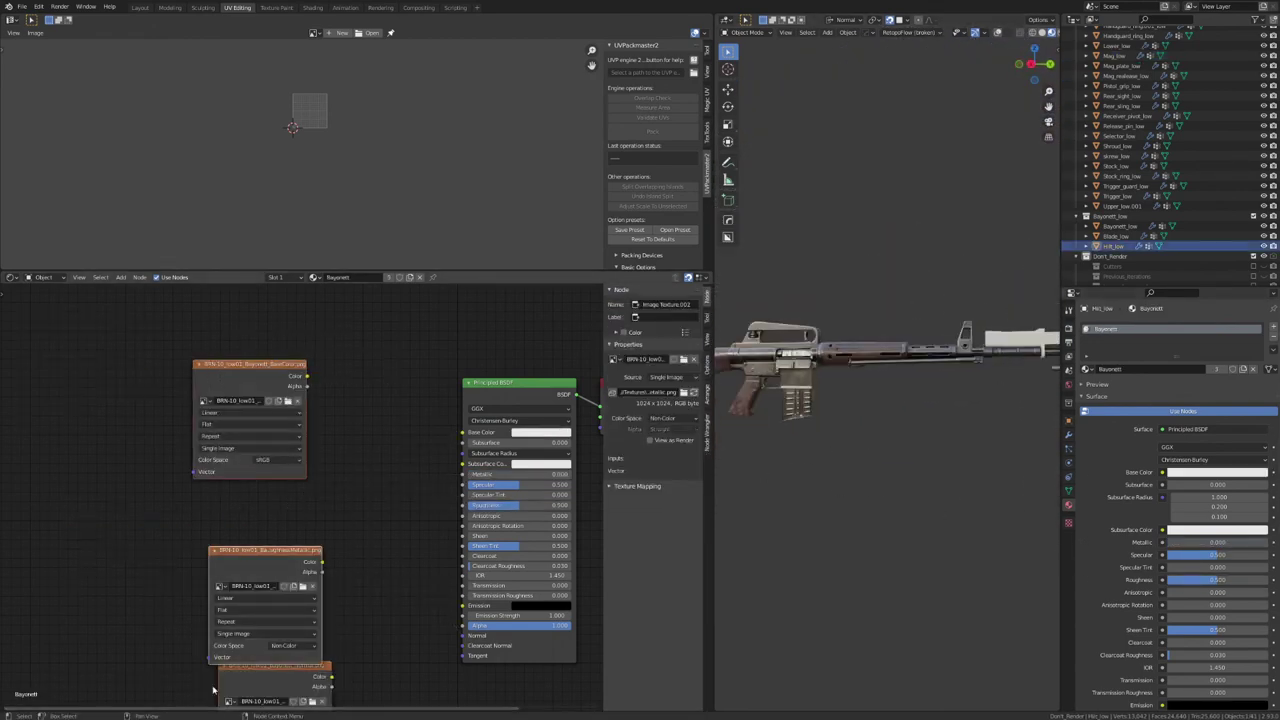
{"action": "left_click_drag", "start_coordinate": [170, 340], "coordinate": [360, 700]}
{"action": "left_click_drag", "start_coordinate": [250, 552], "coordinate": [98, 487]}
{"action": "left_click_drag", "start_coordinate": [98, 487], "coordinate": [72, 473]}
Step: Add a UE_texture_utilities group to the Bayonett material and wire the three image textures through it into the Principled BSDF
{"action": "key", "text": "shift+a"}
{"action": "mouse_move", "coordinate": [332, 445]}
{"action": "left_click", "coordinate": [387, 538]}
{"action": "left_click_drag", "start_coordinate": [153, 309], "coordinate": [306, 527]}
{"action": "left_click_drag", "start_coordinate": [144, 480], "coordinate": [306, 537]}
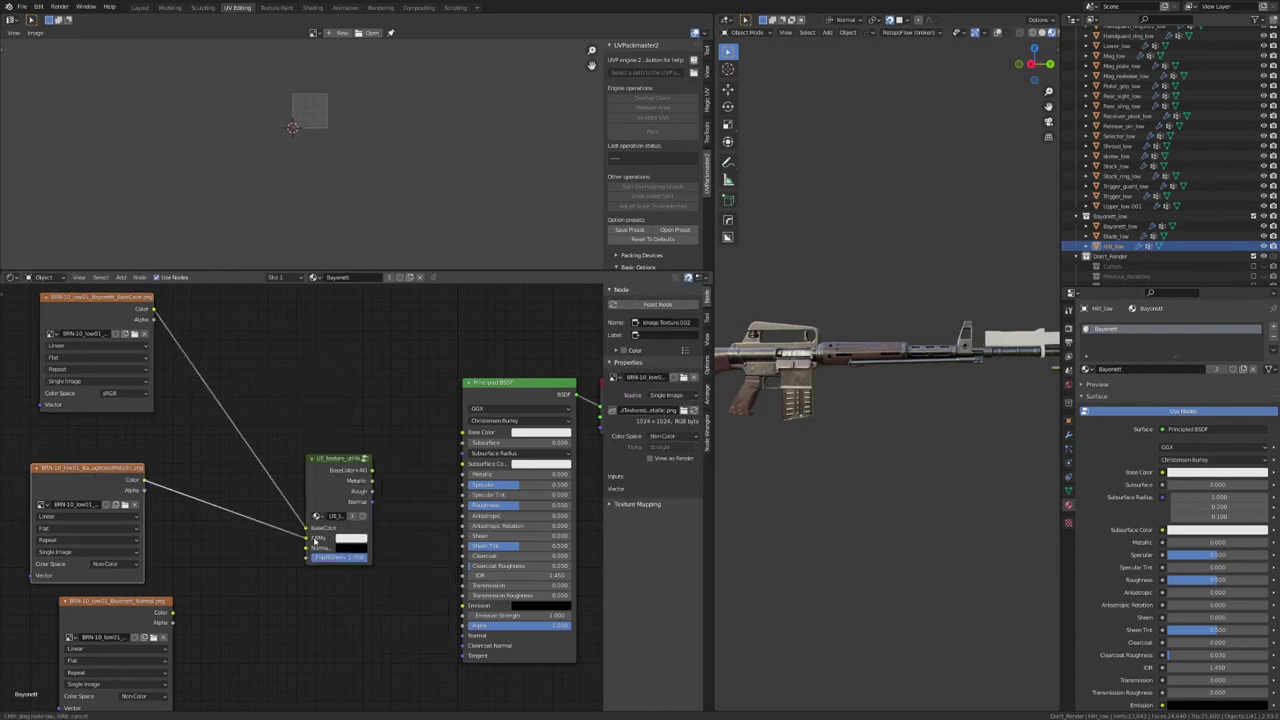
{"action": "left_click_drag", "start_coordinate": [172, 612], "coordinate": [306, 547]}
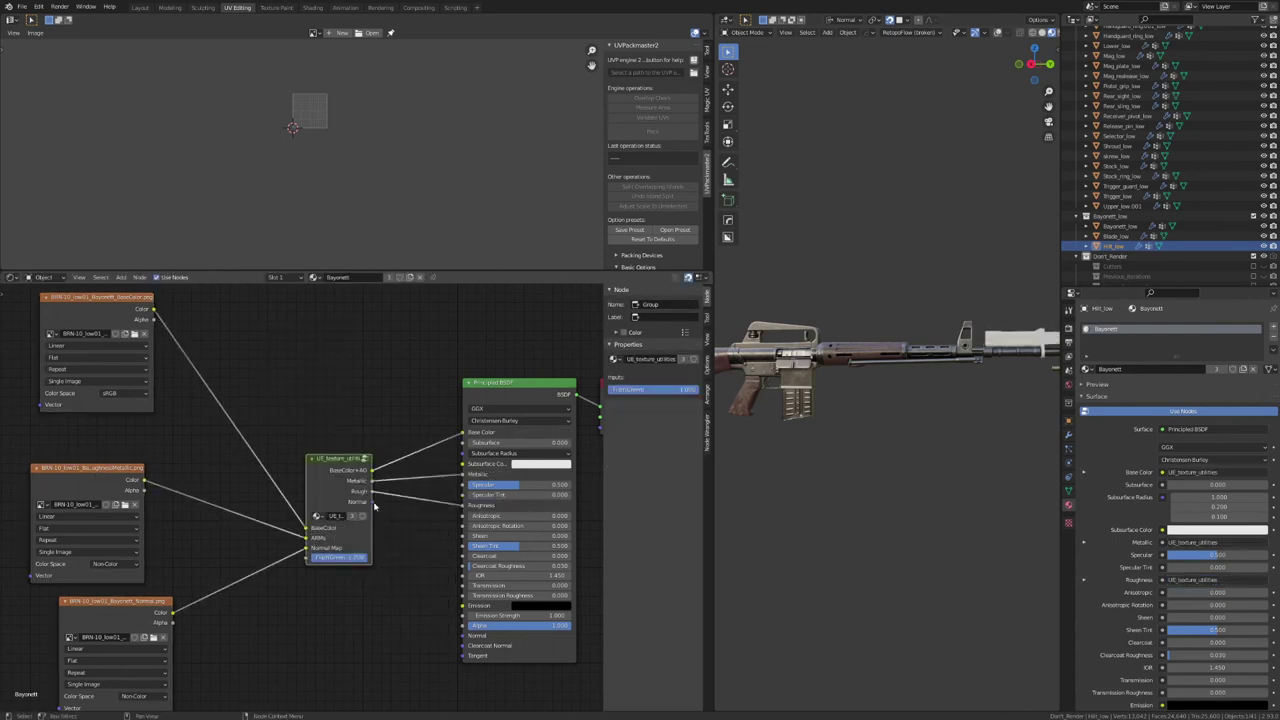
Step: Examine the textured rifle, magazine and bayonet in the viewport from several angles and up close
{"action": "scroll", "coordinate": [943, 366], "scroll_direction": "up", "scroll_amount": 4}
{"action": "mouse_move", "coordinate": [965, 432]}
{"action": "middle_mouse_down", "text": "shift"}
{"action": "mouse_move", "coordinate": [943, 366]}
{"action": "mouse_move", "coordinate": [957, 363]}
{"action": "mouse_move", "coordinate": [903, 371]}
{"action": "mouse_move", "coordinate": [963, 414]}
{"action": "middle_mouse_up", "text": "shift"}
{"action": "scroll", "coordinate": [324, 362], "scroll_direction": "down", "scroll_amount": 3}
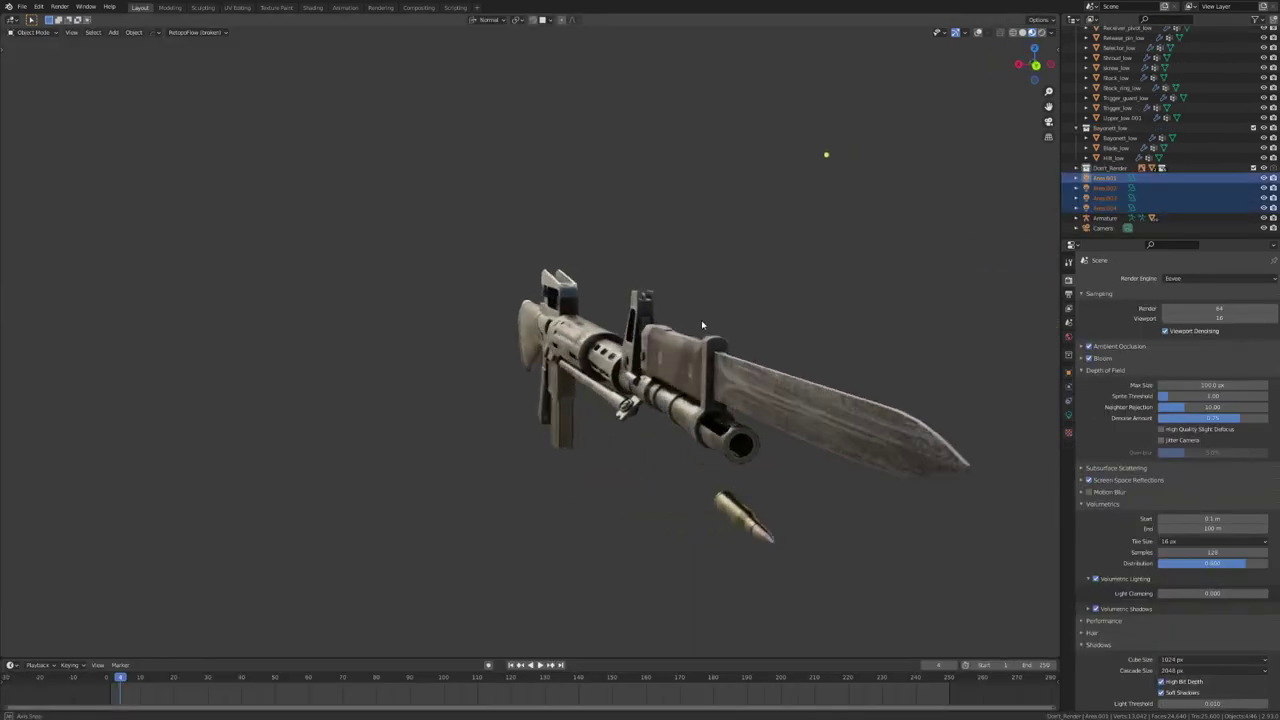
{"action": "middle_click_drag", "start_coordinate": [826, 151], "coordinate": [609, 163]}
{"action": "scroll", "coordinate": [408, 191], "scroll_direction": "up", "scroll_amount": 5}
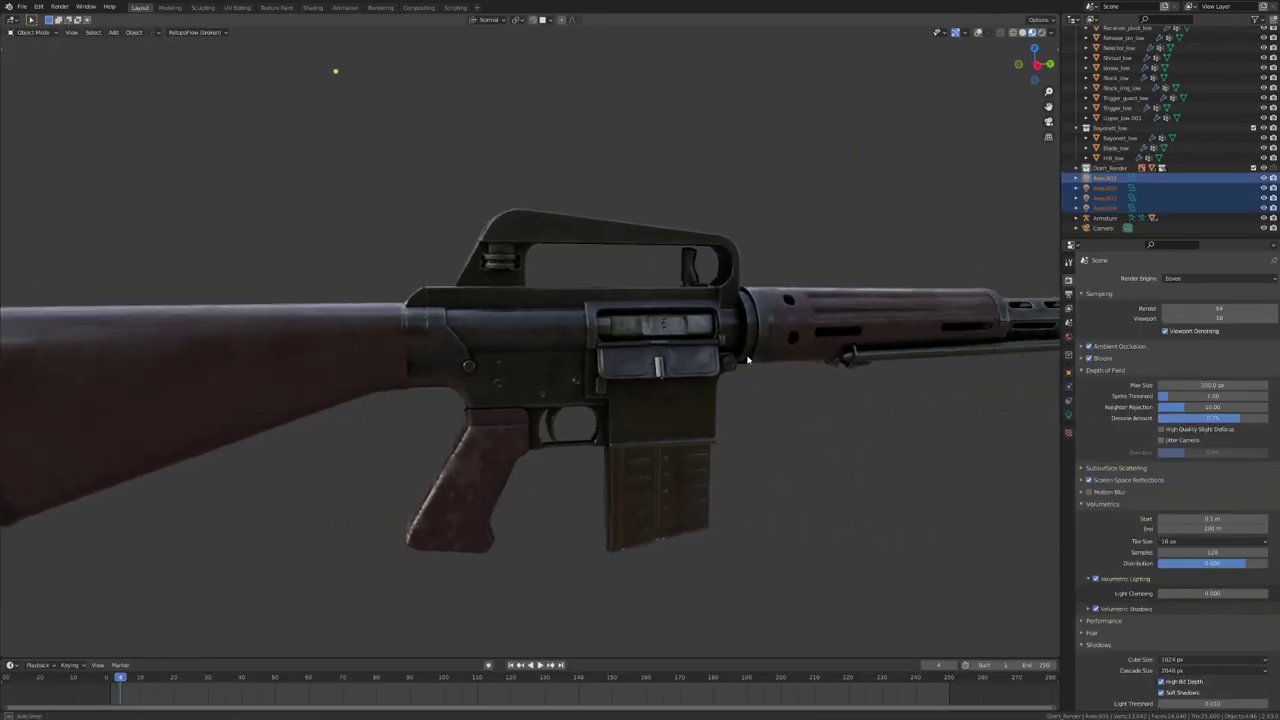